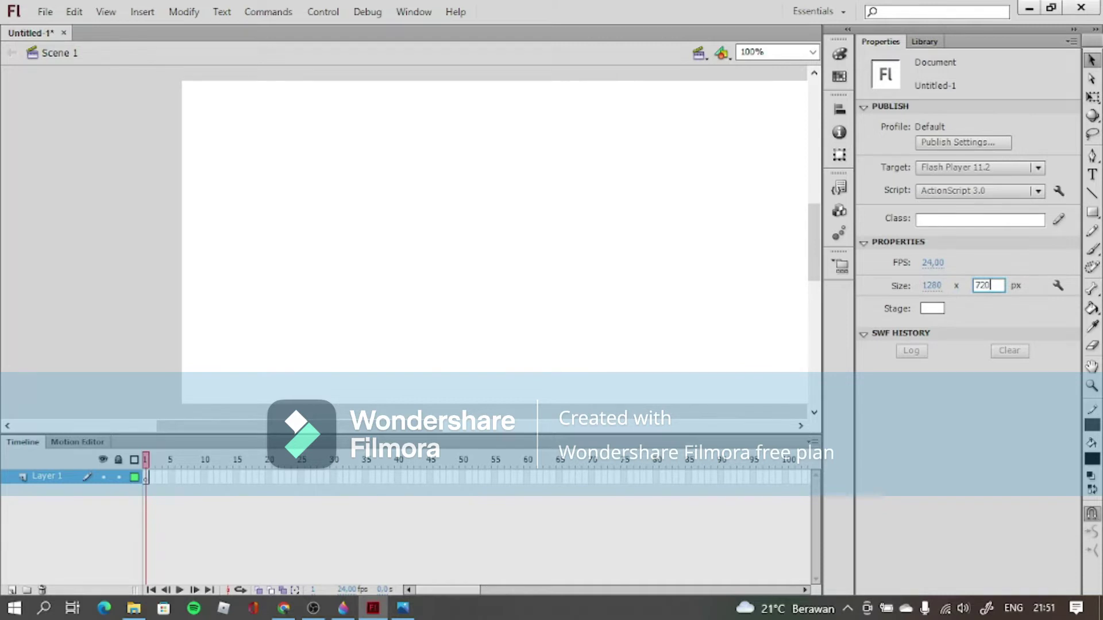
- Set the stage magnification to 50% and bring the whole stage into view
{"action": "left_click", "coordinate": [812, 55]}
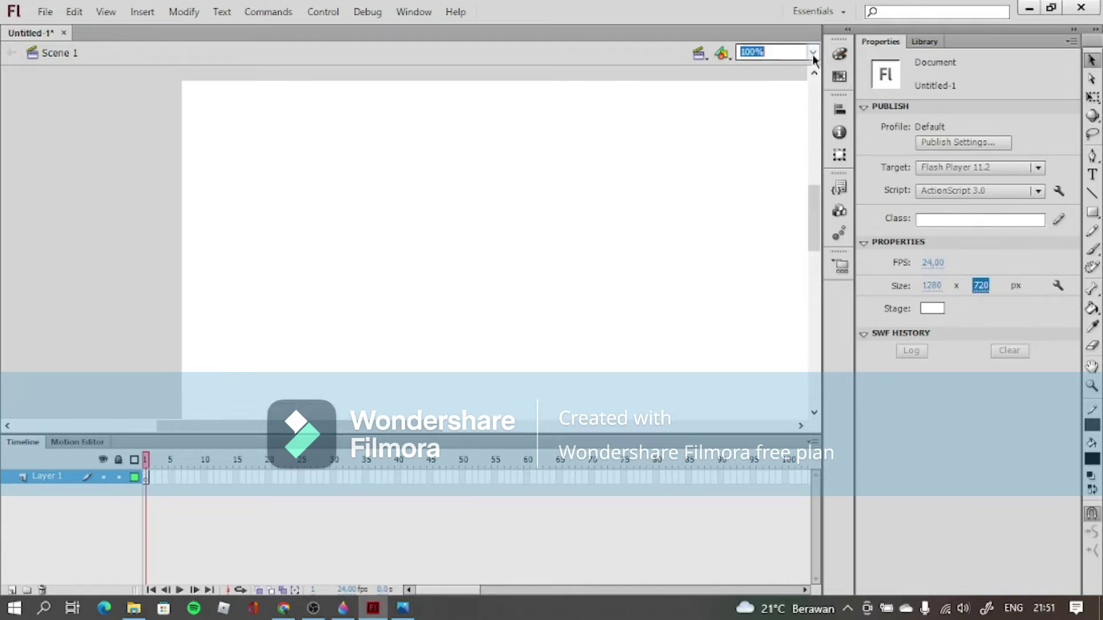
{"action": "left_click", "coordinate": [813, 55]}
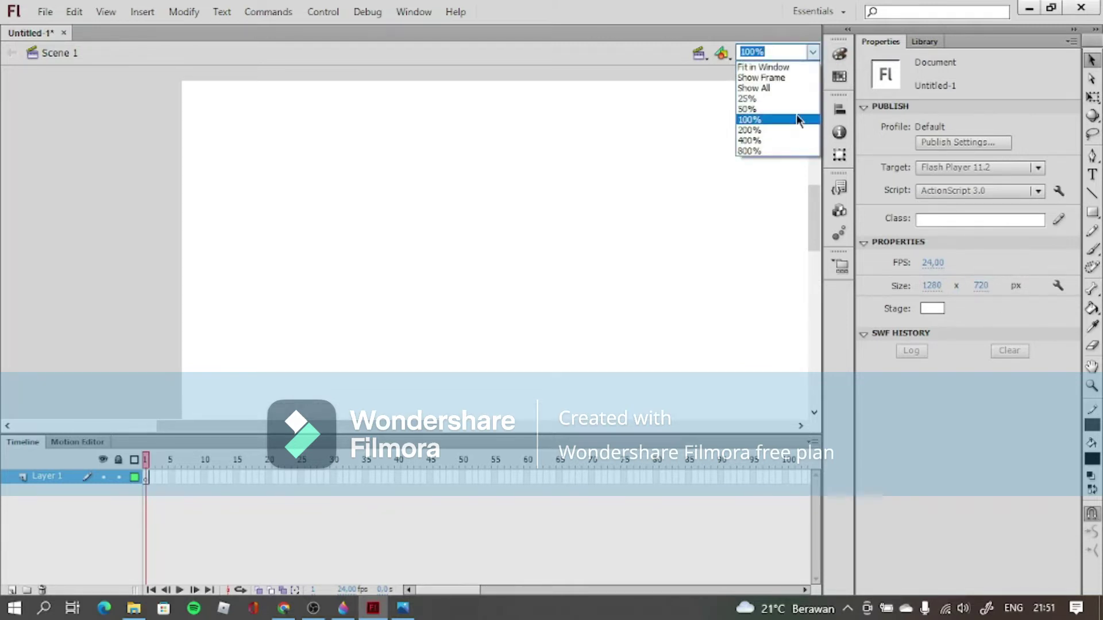
{"action": "left_click", "coordinate": [796, 111]}
{"action": "left_click_drag", "start_coordinate": [816, 279], "coordinate": [817, 320]}
{"action": "left_click_drag", "start_coordinate": [577, 428], "coordinate": [606, 431]}
{"action": "scroll", "coordinate": [816, 267], "scroll_direction": "up", "scroll_amount": 1}
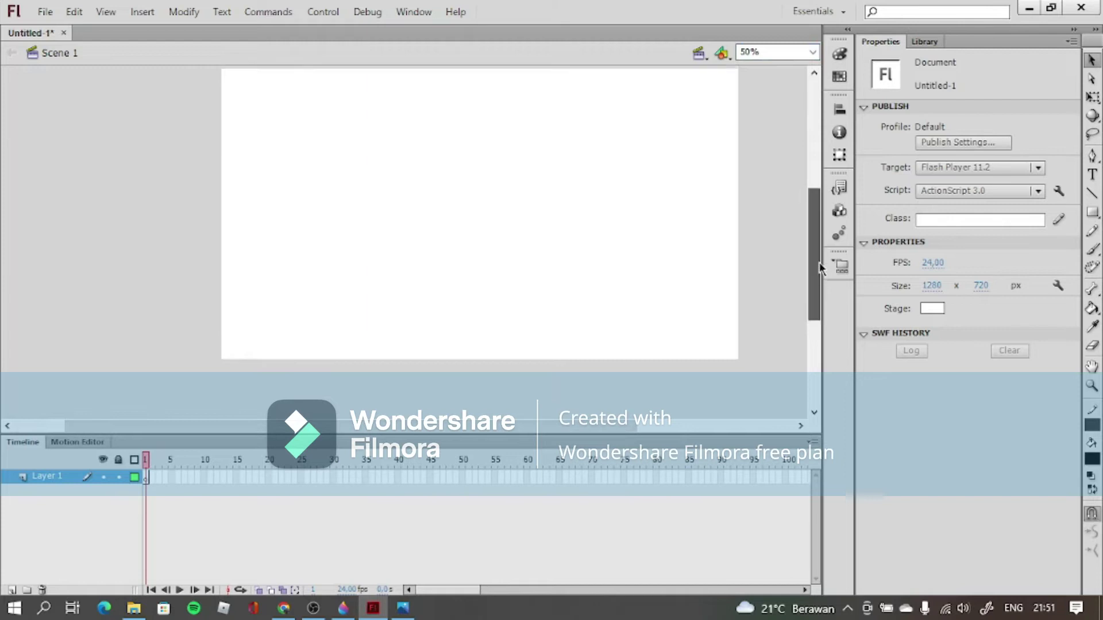
{"action": "scroll", "coordinate": [821, 266], "scroll_direction": "up", "scroll_amount": 1}
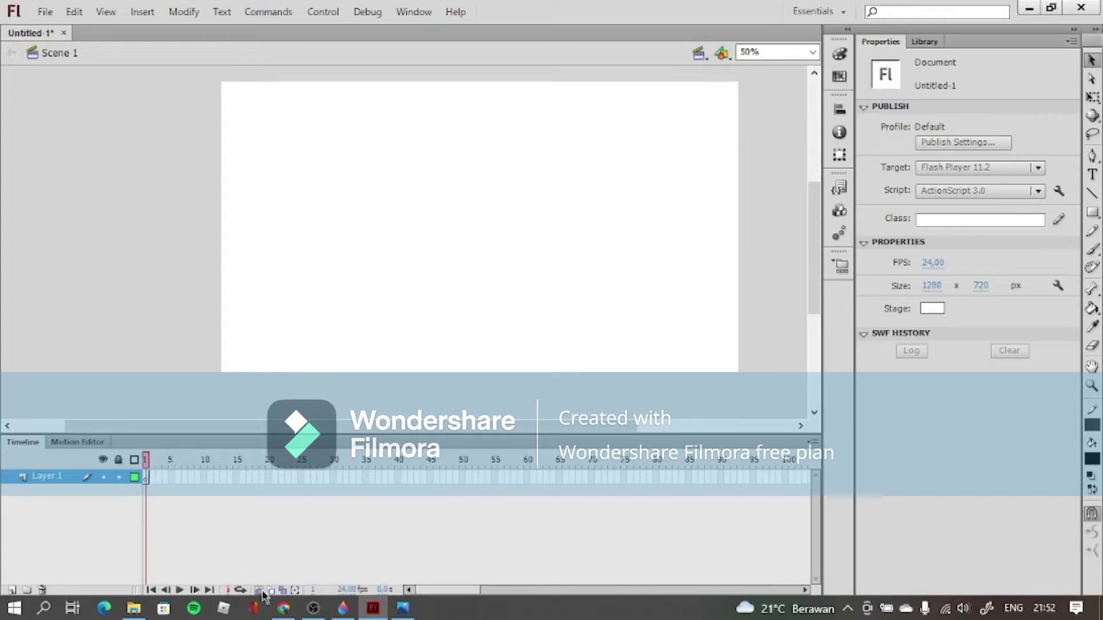
{"action": "left_click", "coordinate": [154, 485]}
{"action": "left_click", "coordinate": [154, 484]}
{"action": "left_click", "coordinate": [154, 484]}
{"action": "left_click", "coordinate": [156, 485]}
{"action": "left_click", "coordinate": [154, 480]}
{"action": "left_click", "coordinate": [141, 477]}
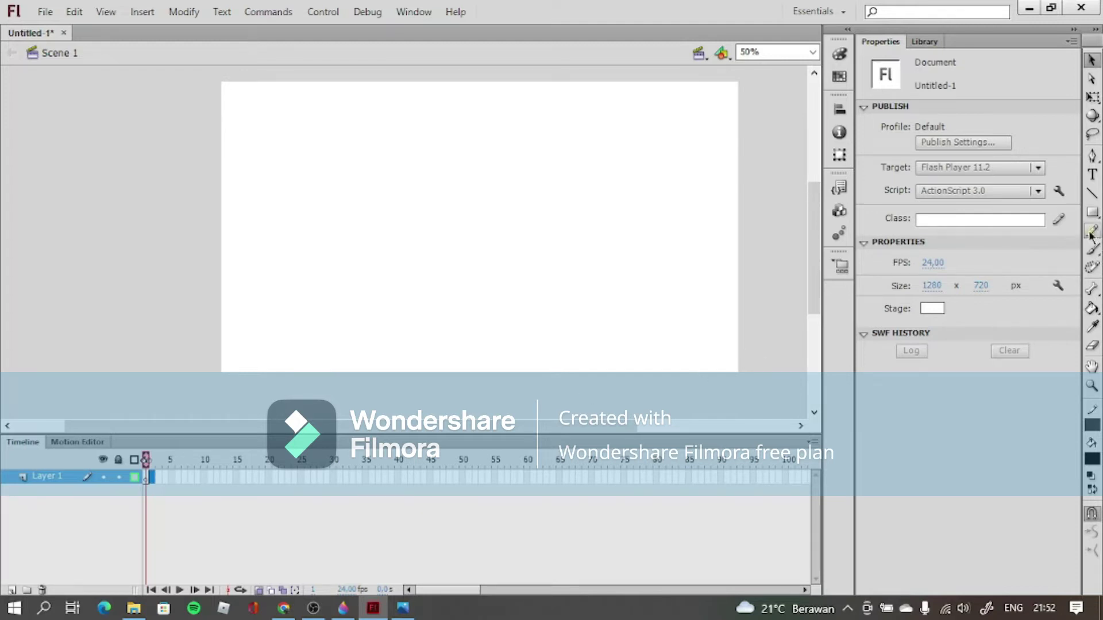
- Draw a black-filled circle and a smaller upright oval on the stage, and turn off the layer's outline display
{"action": "left_click", "coordinate": [1096, 215]}
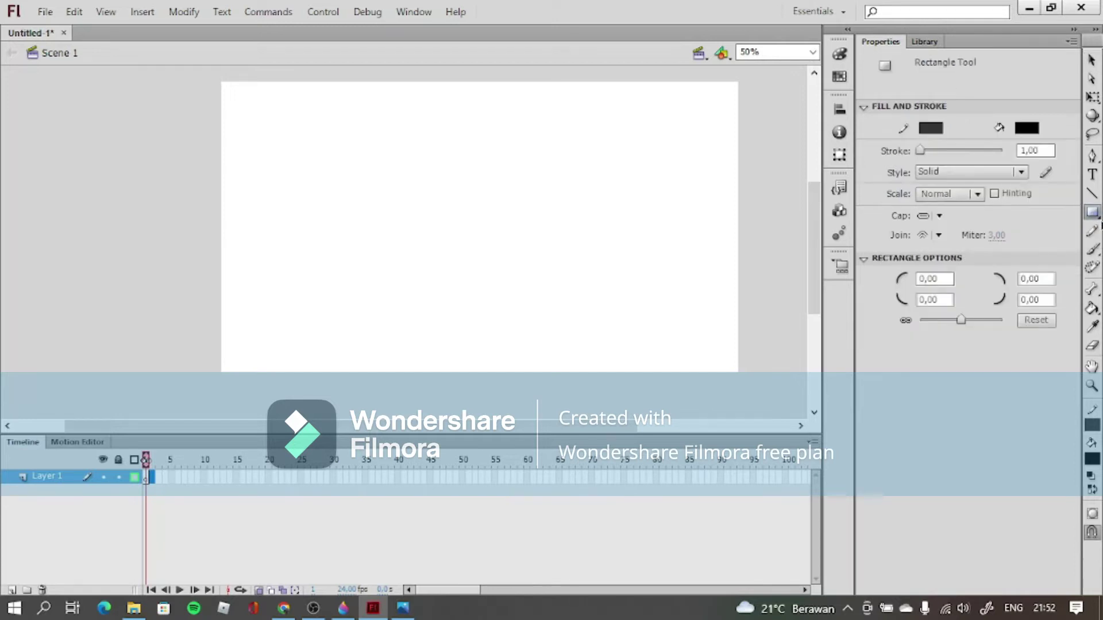
{"action": "left_click", "coordinate": [1098, 215]}
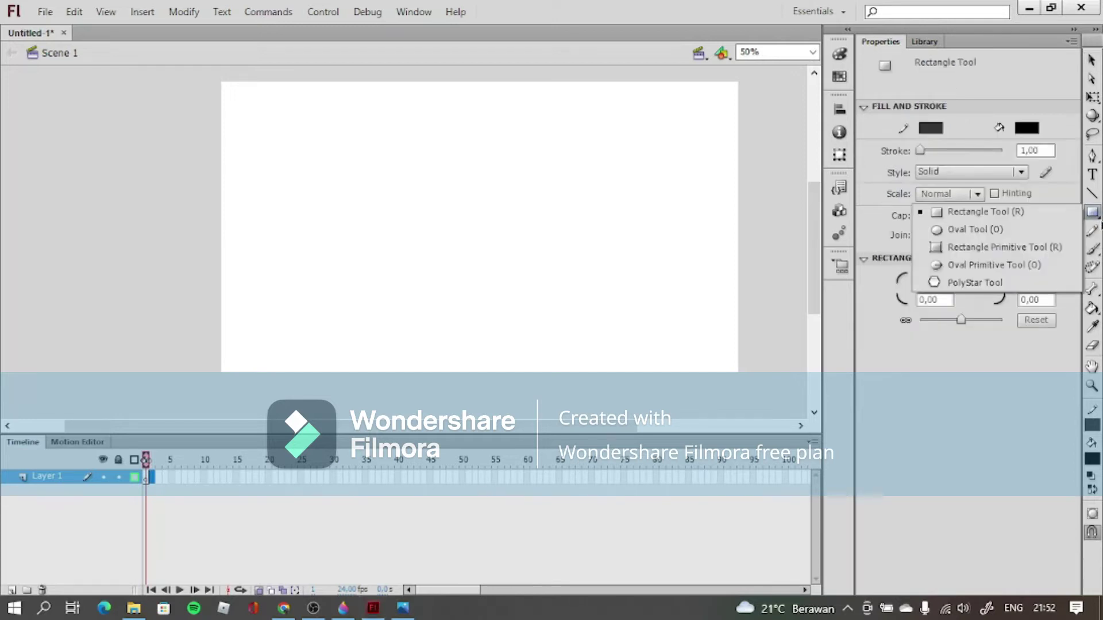
{"action": "left_click", "coordinate": [979, 229]}
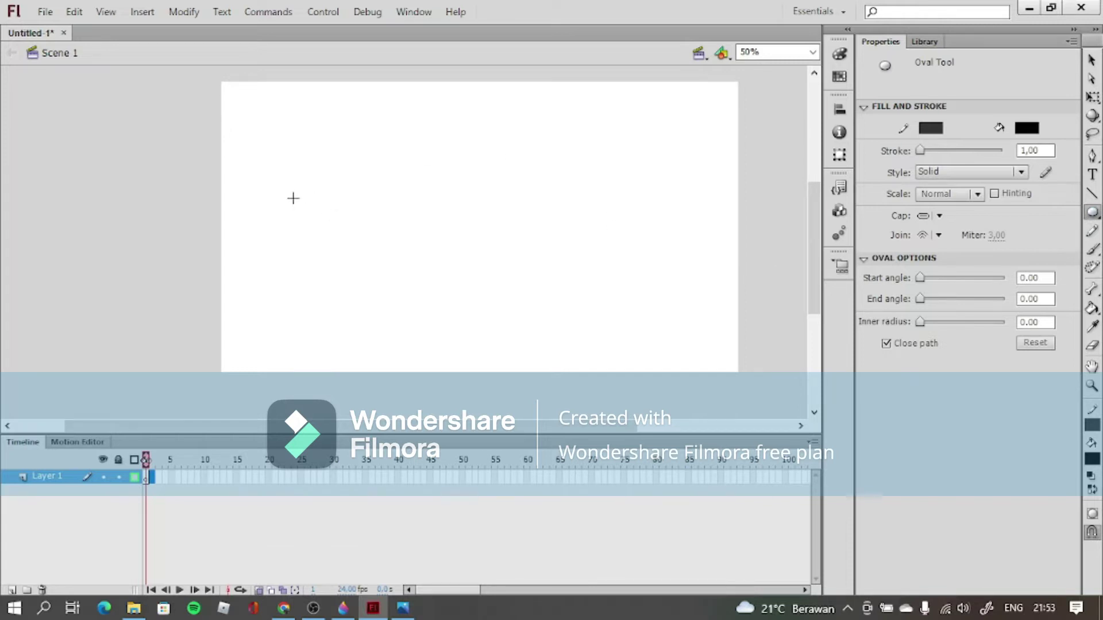
{"action": "left_click_drag", "start_coordinate": [293, 198], "coordinate": [333, 266]}
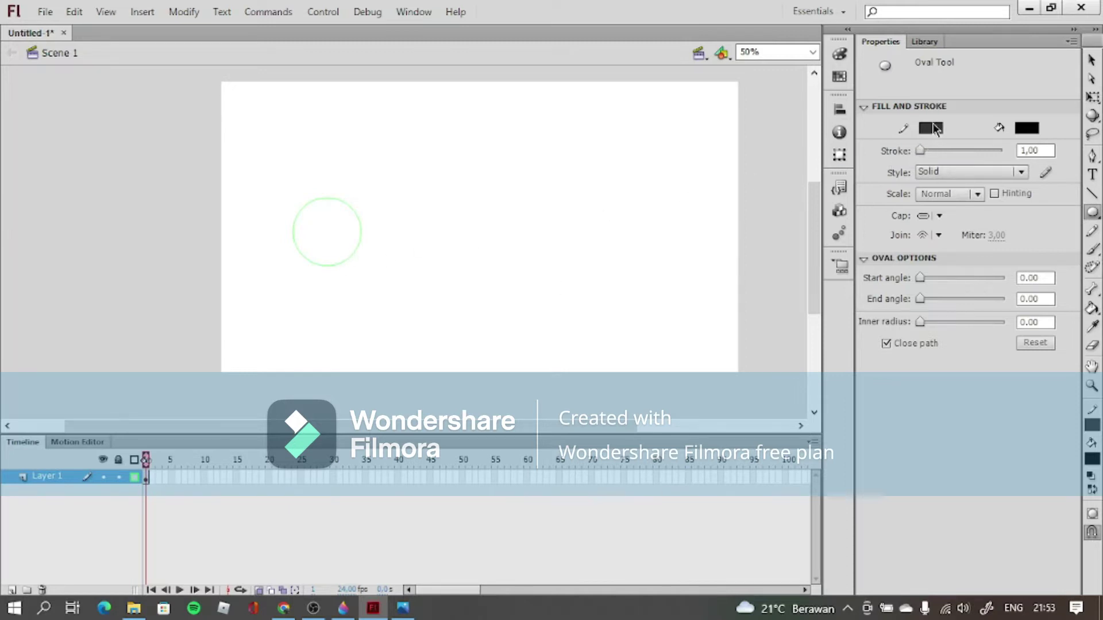
{"action": "left_click", "coordinate": [134, 477]}
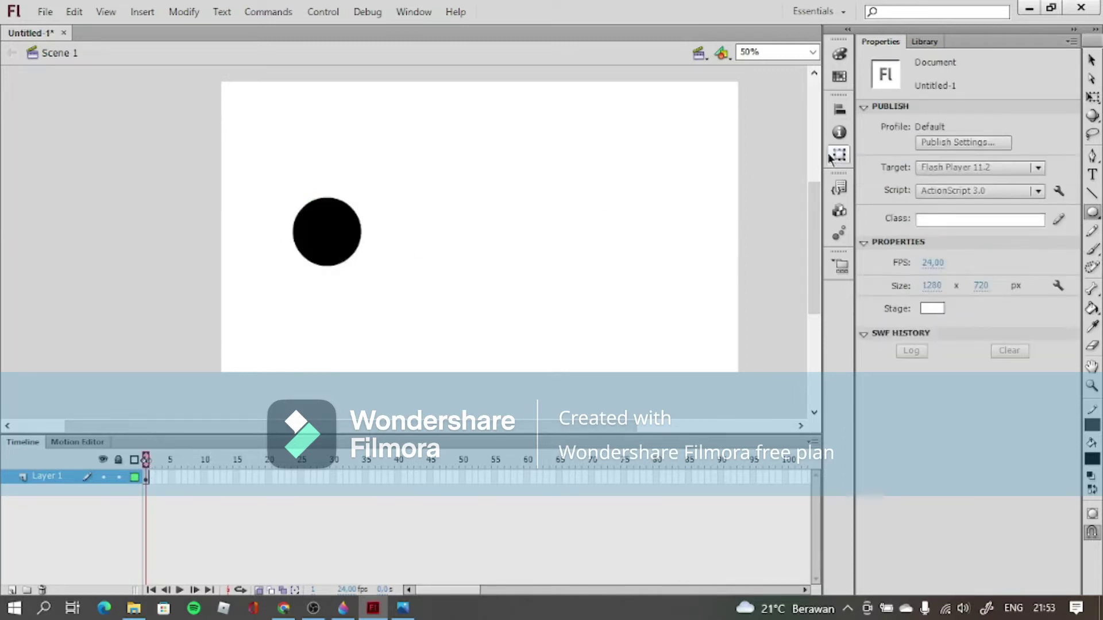
{"action": "left_click_drag", "start_coordinate": [1094, 217], "coordinate": [1041, 223]}
{"action": "left_click_drag", "start_coordinate": [508, 135], "coordinate": [554, 195]}
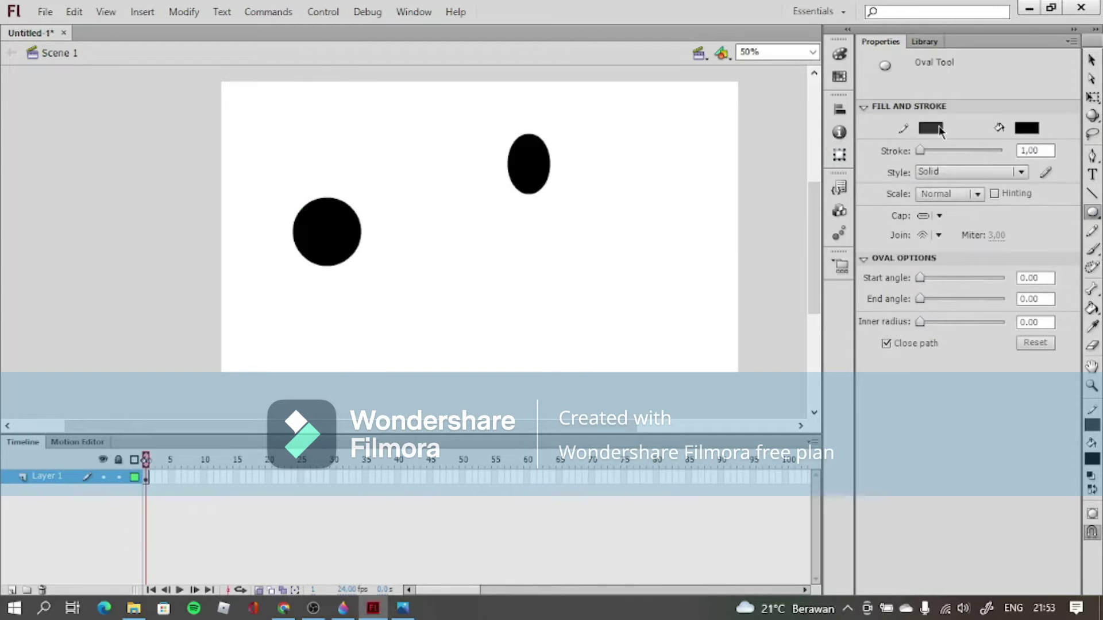
- Set the Oval tool's stroke colour to none
{"action": "left_click", "coordinate": [937, 129]}
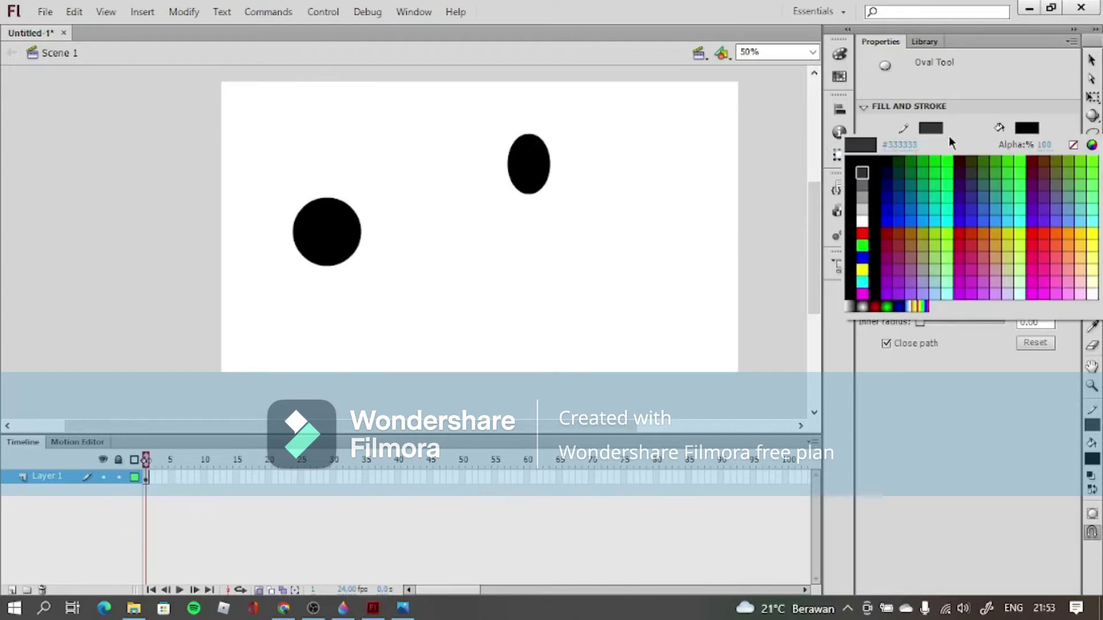
{"action": "left_click", "coordinate": [1073, 146]}
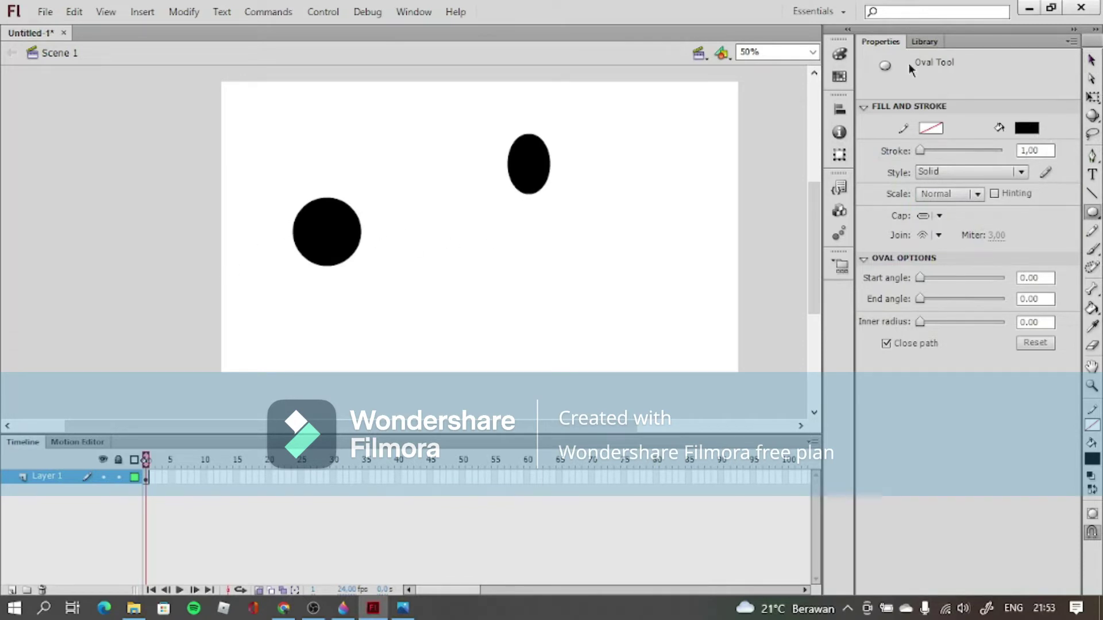
- Delete the fills and outlines of both the circle and the upright oval from the stage
{"action": "left_click", "coordinate": [1092, 60]}
{"action": "left_click", "coordinate": [347, 227]}
{"action": "key", "text": "Delete"}
{"action": "left_click", "coordinate": [540, 178]}
{"action": "key", "text": "Delete"}
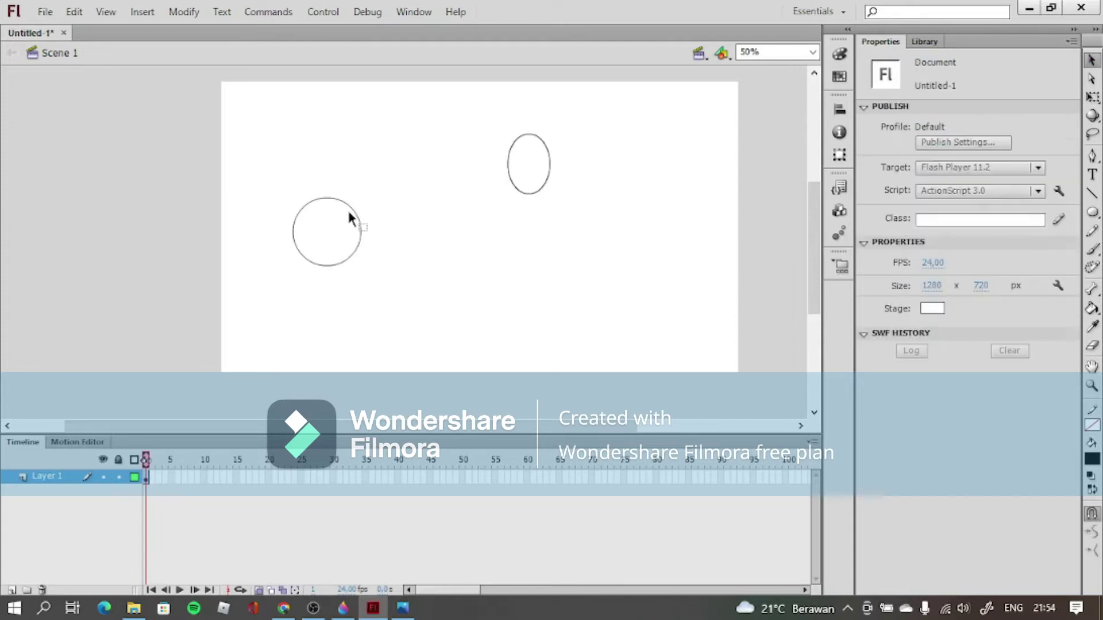
{"action": "left_click", "coordinate": [351, 211]}
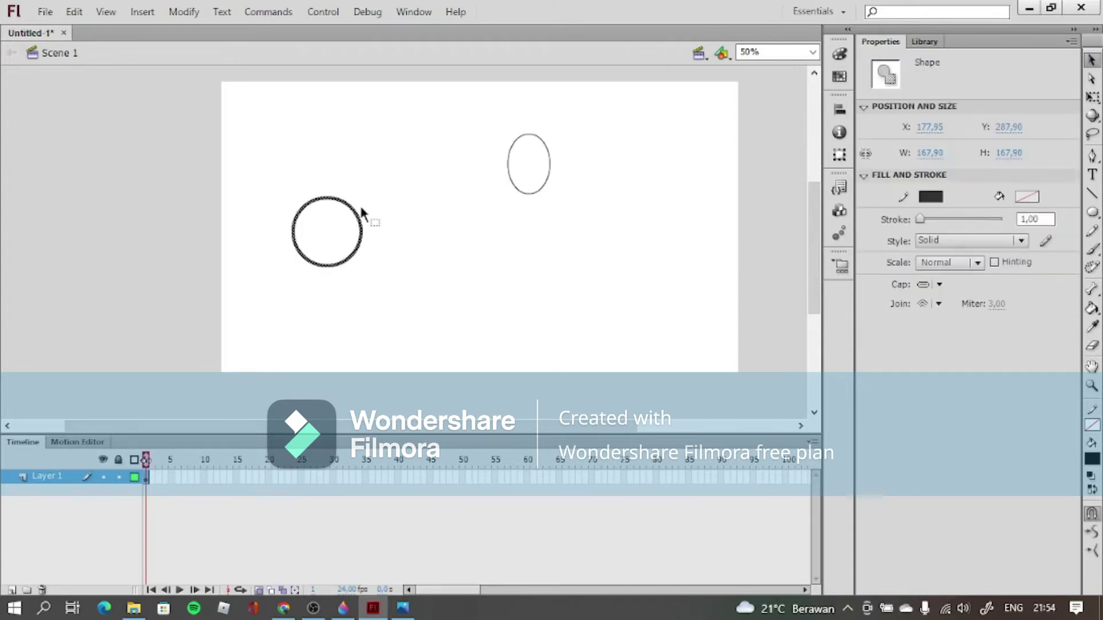
{"action": "key", "text": "Delete"}
{"action": "left_click", "coordinate": [510, 184]}
{"action": "key", "text": "Delete"}
- Draw a black circle without stroke, about 115 px wide, and move it to about X 80, Y 252 on the stage
{"action": "left_click", "coordinate": [1092, 213]}
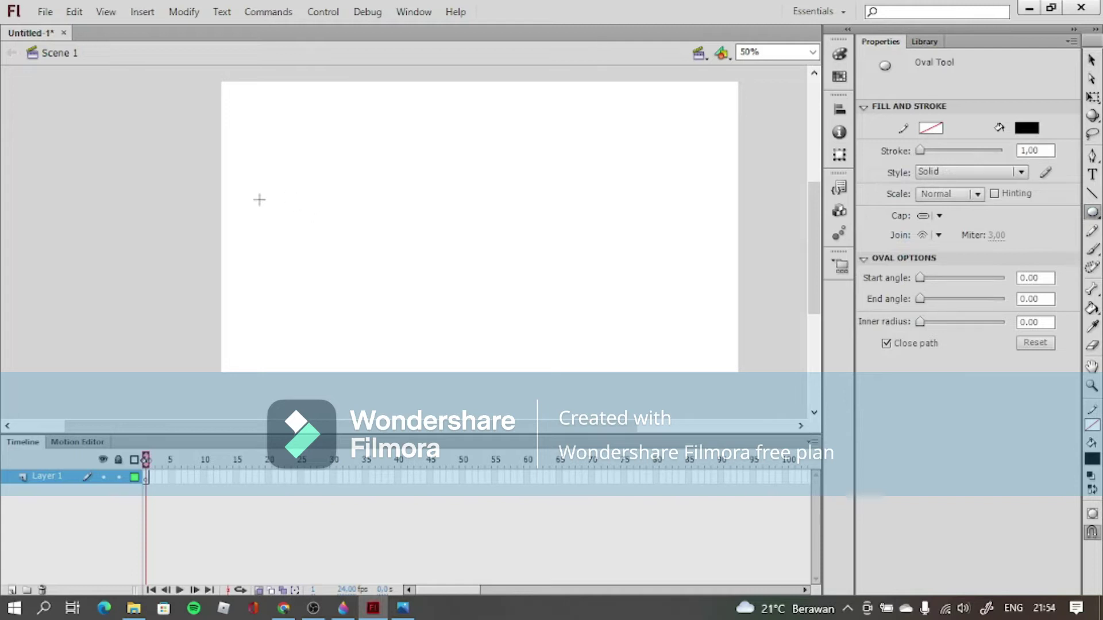
{"action": "left_click_drag", "start_coordinate": [271, 192], "coordinate": [319, 239]}
{"action": "left_click", "coordinate": [1092, 61]}
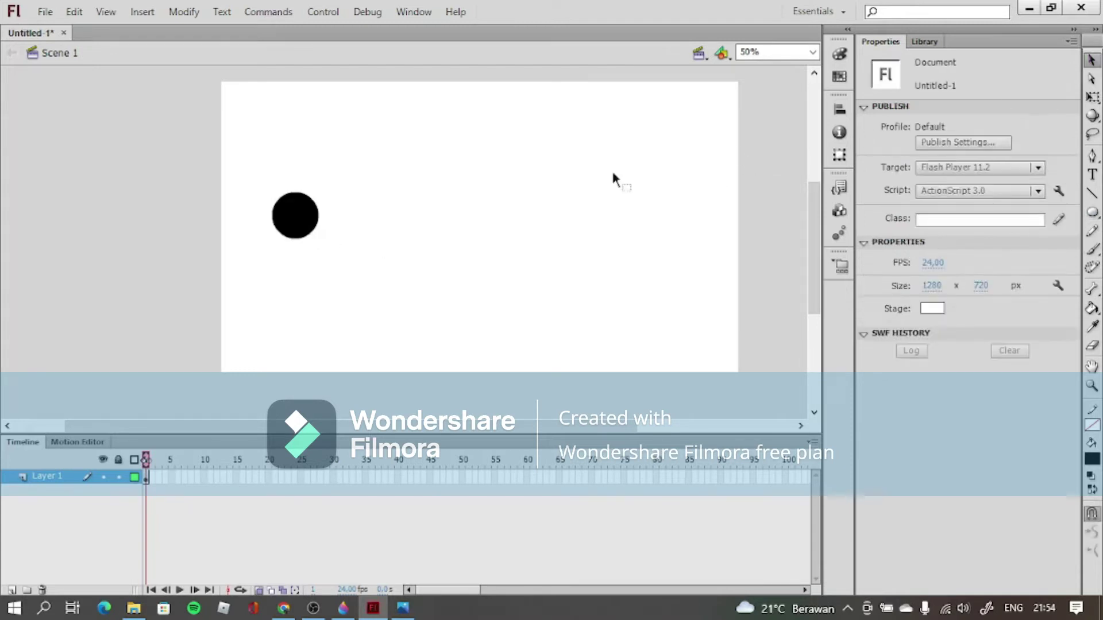
{"action": "left_click", "coordinate": [302, 223]}
{"action": "left_click_drag", "start_coordinate": [301, 222], "coordinate": [288, 209]}
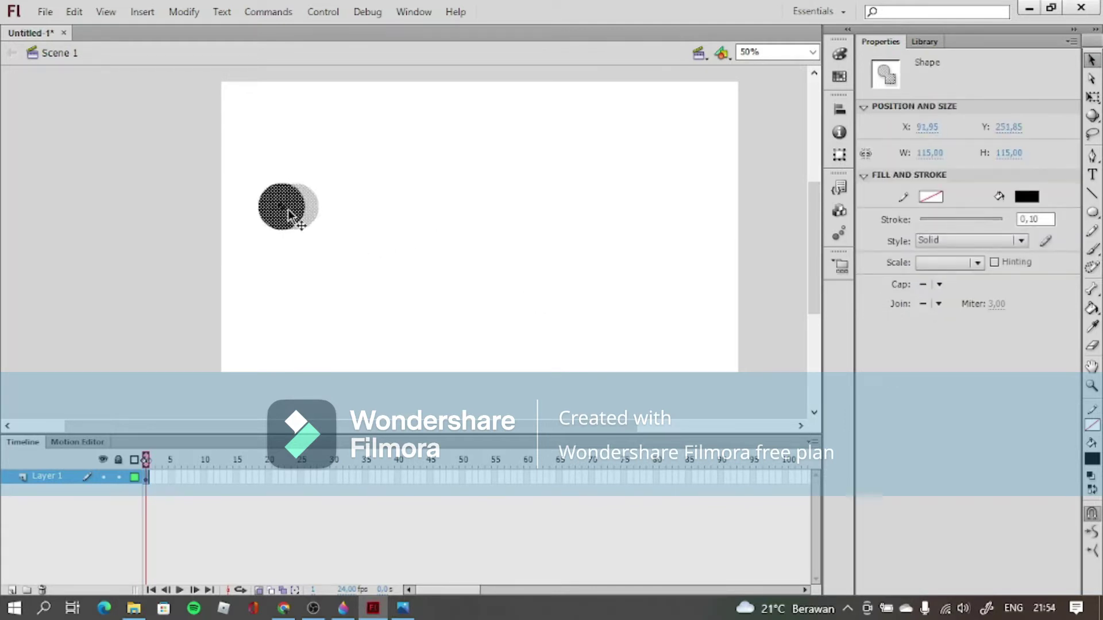
- Change the circle's fill colour to dark blue and deselect it
{"action": "left_click", "coordinate": [1092, 195]}
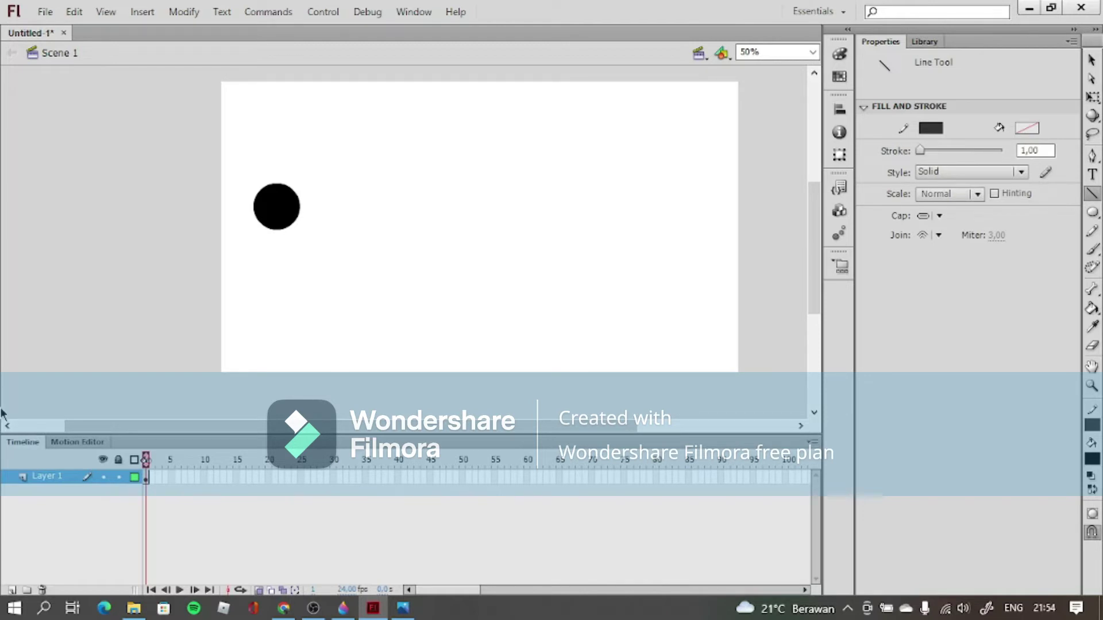
{"action": "left_click", "coordinate": [1092, 61]}
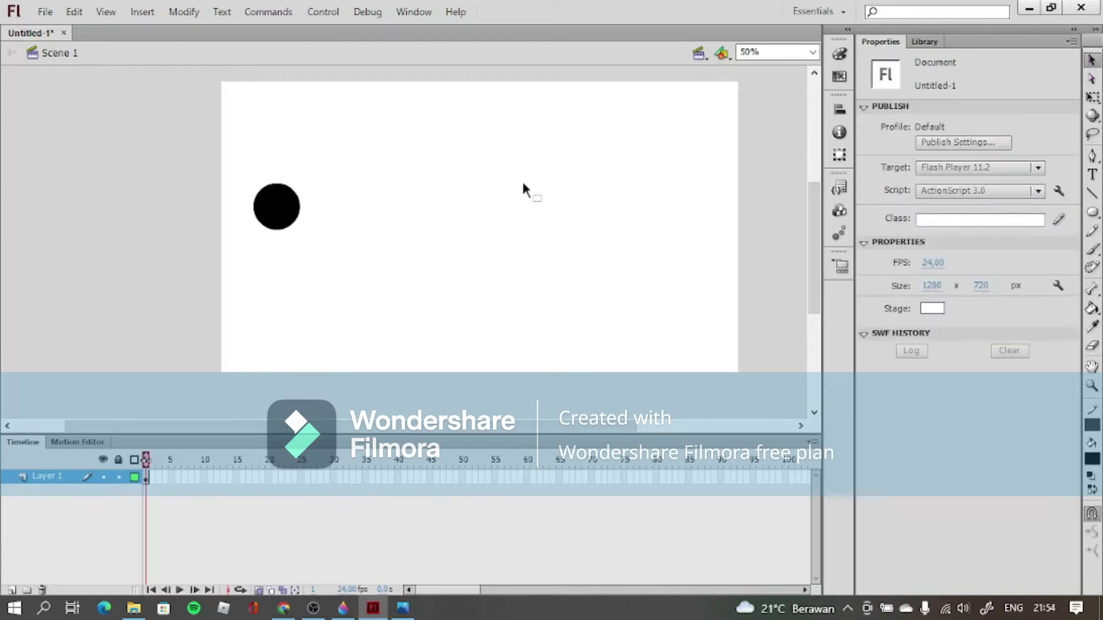
{"action": "left_click", "coordinate": [290, 221]}
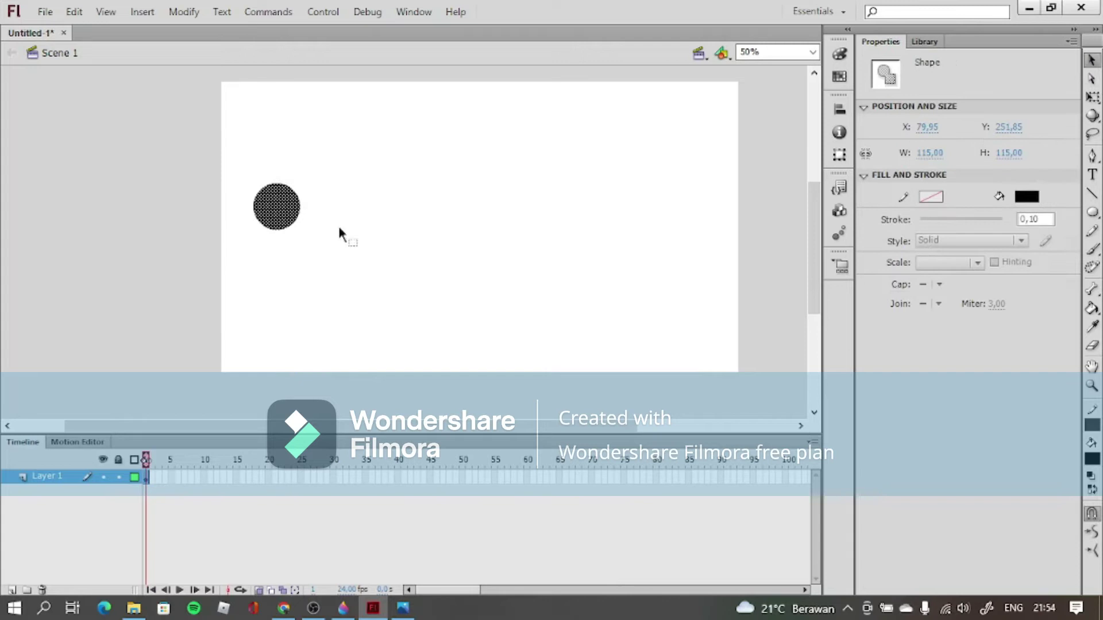
{"action": "left_click", "coordinate": [1028, 197]}
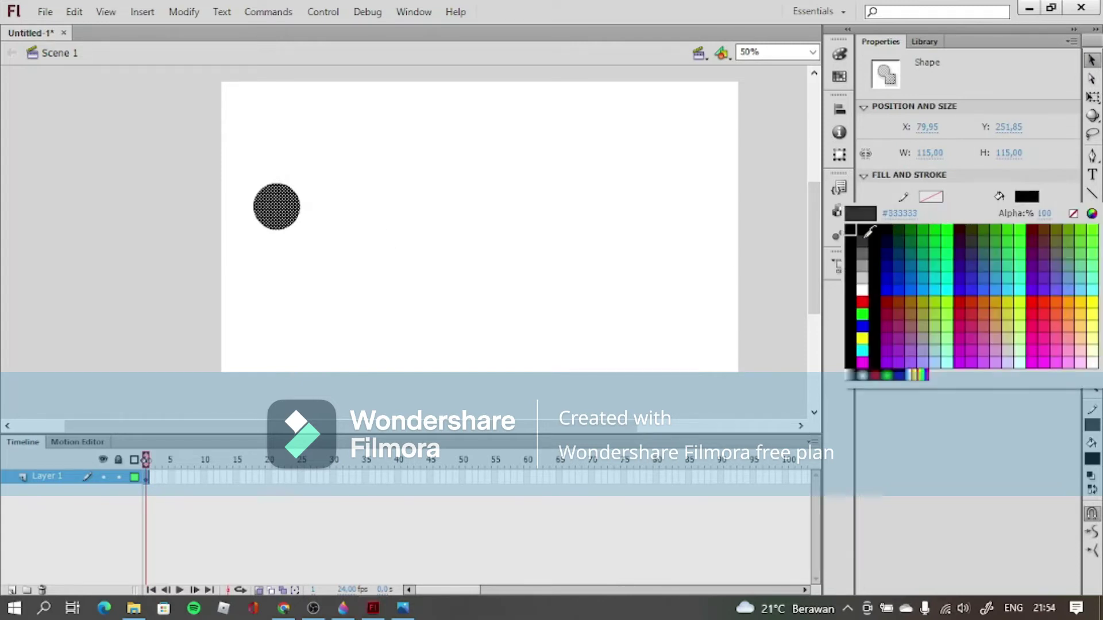
{"action": "left_click", "coordinate": [895, 260]}
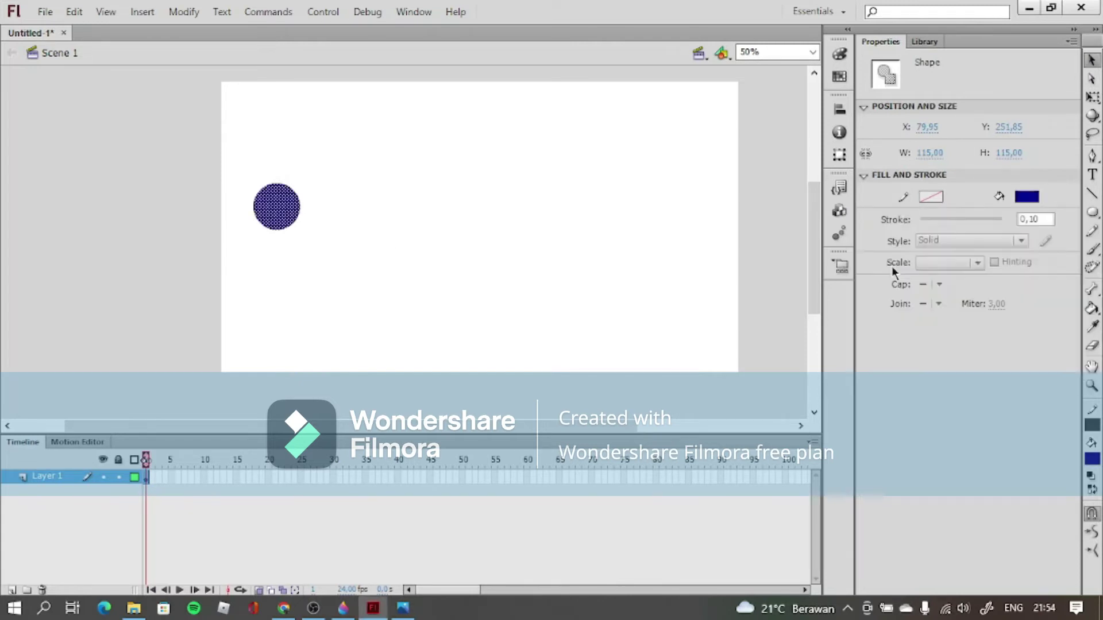
{"action": "left_click", "coordinate": [349, 219]}
{"action": "left_click", "coordinate": [284, 224]}
{"action": "left_click", "coordinate": [368, 235]}
- Match the Line tool's stroke colour to the circle's dark blue and set the stroke thickness to 30
{"action": "left_click", "coordinate": [1092, 194]}
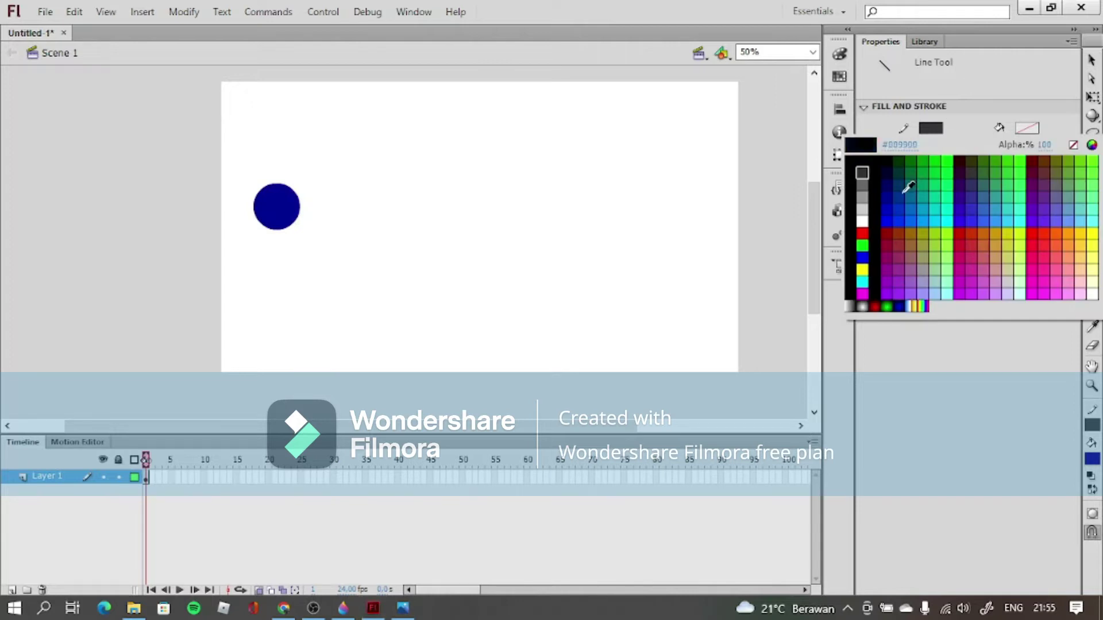
{"action": "left_click", "coordinate": [287, 193]}
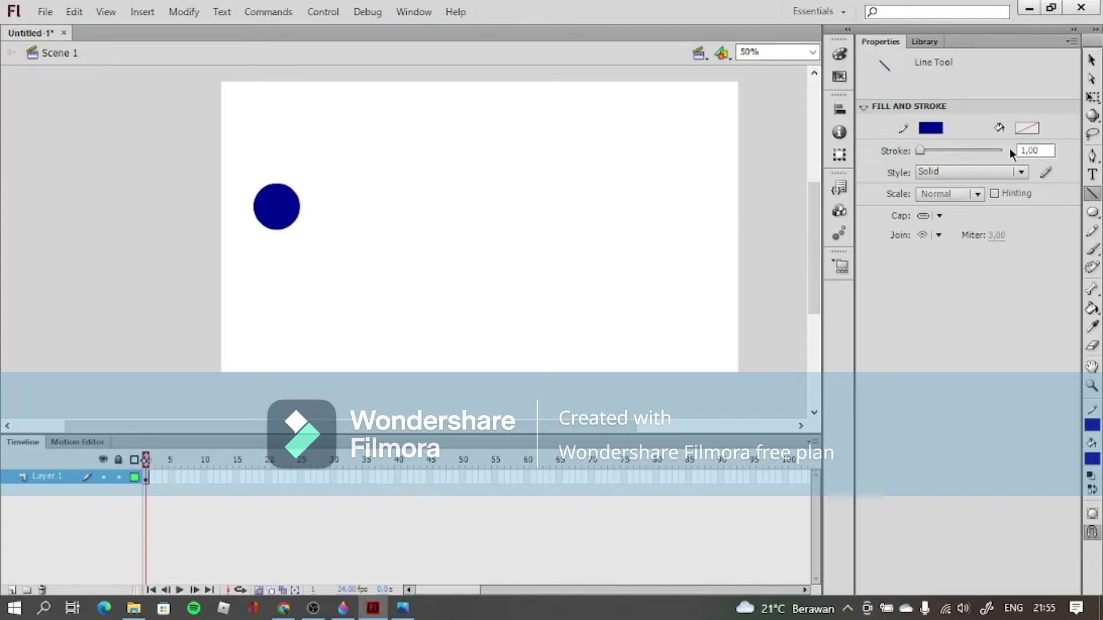
{"action": "left_click", "coordinate": [1044, 151]}
{"action": "left_click_drag", "start_coordinate": [1038, 149], "coordinate": [1002, 148]}
{"action": "type", "text": "30"}
{"action": "key", "text": "Return"}
- Try drawing a vertical body line from the circle and several diagonal test lines on the empty stage, undoing them all
{"action": "left_click_drag", "start_coordinate": [277, 209], "coordinate": [275, 296]}
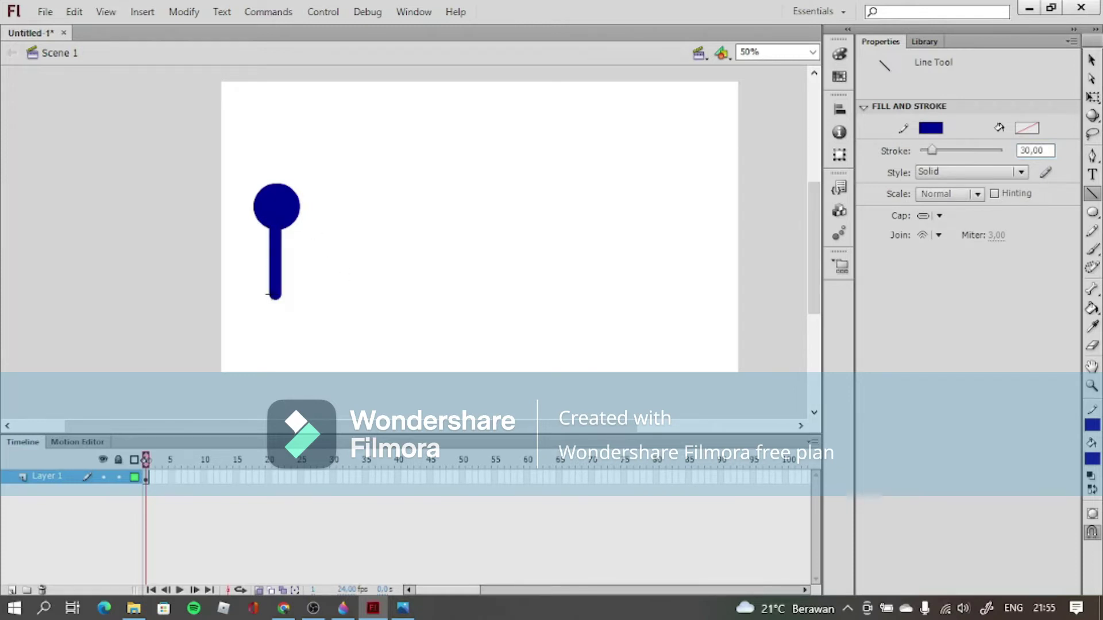
{"action": "key", "text": "ctrl+z"}
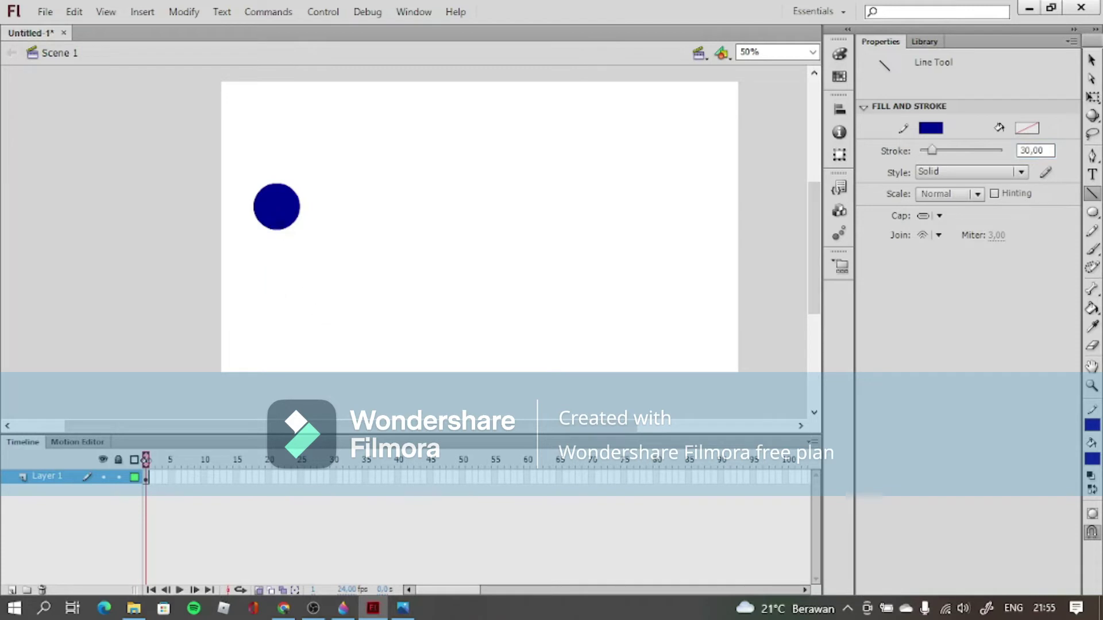
{"action": "left_click_drag", "start_coordinate": [281, 229], "coordinate": [277, 283]}
{"action": "key", "text": "ctrl+z"}
{"action": "left_click_drag", "start_coordinate": [277, 225], "coordinate": [279, 290]}
{"action": "key", "text": "ctrl+z"}
{"action": "left_click_drag", "start_coordinate": [394, 180], "coordinate": [366, 317]}
{"action": "mouse_move", "coordinate": [520, 196]}
{"action": "left_mouse_down"}
{"action": "mouse_move", "coordinate": [518, 270]}
{"action": "mouse_move", "coordinate": [614, 281]}
{"action": "left_mouse_up"}
{"action": "mouse_move", "coordinate": [428, 206]}
{"action": "left_mouse_down"}
{"action": "mouse_move", "coordinate": [492, 246]}
{"action": "mouse_move", "coordinate": [356, 325]}
{"action": "mouse_move", "coordinate": [357, 338]}
{"action": "left_mouse_up"}
{"action": "key", "text": "ctrl+z"}
{"action": "key", "text": "ctrl+z"}
{"action": "key", "text": "ctrl+z"}
{"action": "key", "text": "ctrl+z"}
- Draw a straight vertical line down from the circle as the figure's body
{"action": "left_click_drag", "start_coordinate": [276, 219], "coordinate": [276, 301]}
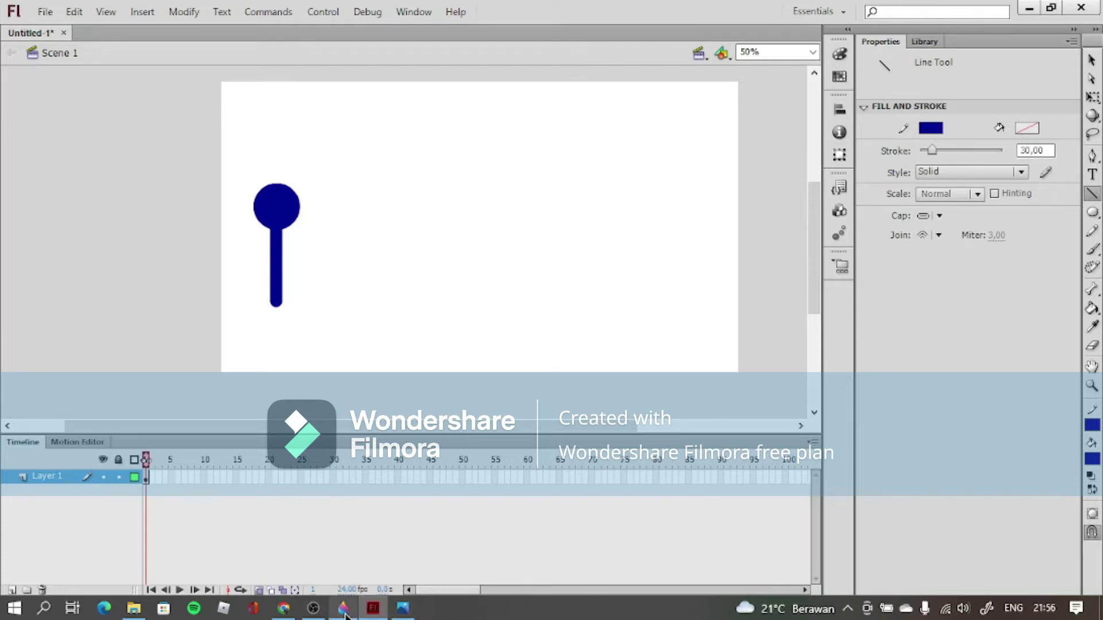
- Switch to Paint 3D and mark both legs of the first Contact pose with blue marker arrows
{"action": "left_click", "coordinate": [343, 609]}
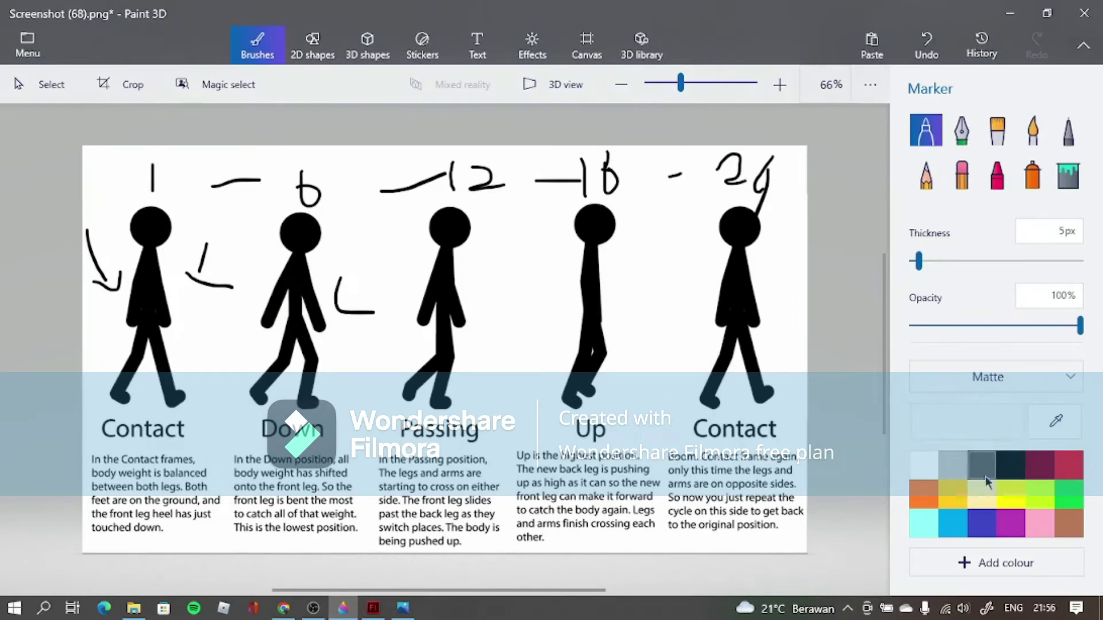
{"action": "left_click", "coordinate": [982, 523]}
{"action": "mouse_move", "coordinate": [227, 345]}
{"action": "left_mouse_down"}
{"action": "mouse_move", "coordinate": [169, 370]}
{"action": "mouse_move", "coordinate": [209, 382]}
{"action": "mouse_move", "coordinate": [187, 350]}
{"action": "left_mouse_up"}
{"action": "left_click_drag", "start_coordinate": [110, 333], "coordinate": [124, 362]}
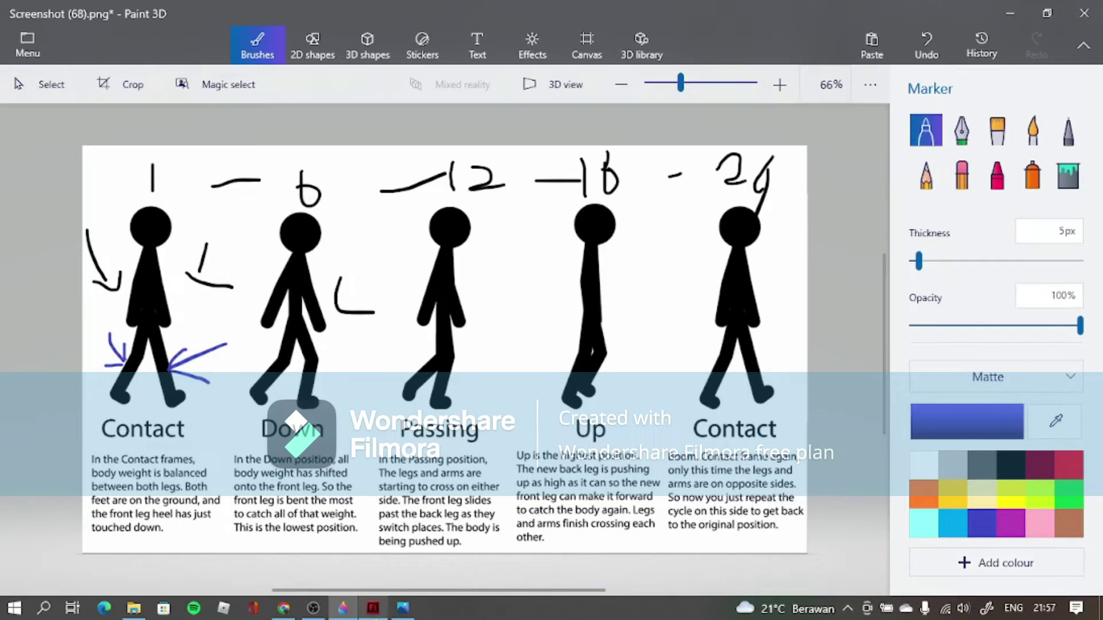
- Switch back to Flash and open the file "orang jalan gelap terang" from the animasi 2d folder
{"action": "mouse_move", "coordinate": [377, 615]}
{"action": "left_click", "coordinate": [373, 607]}
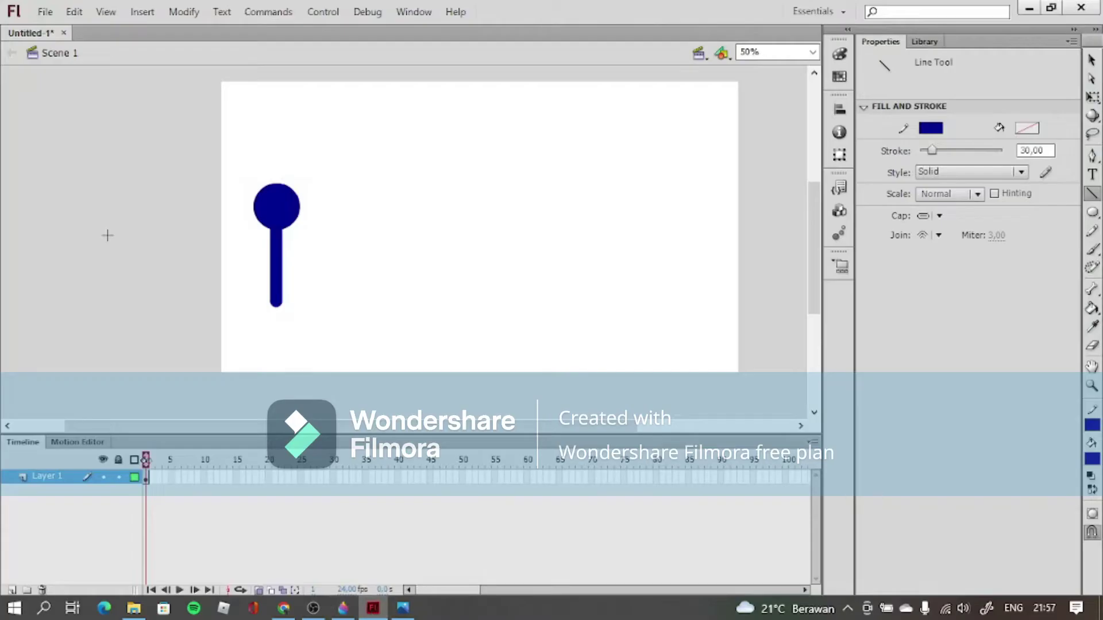
{"action": "left_click", "coordinate": [45, 11]}
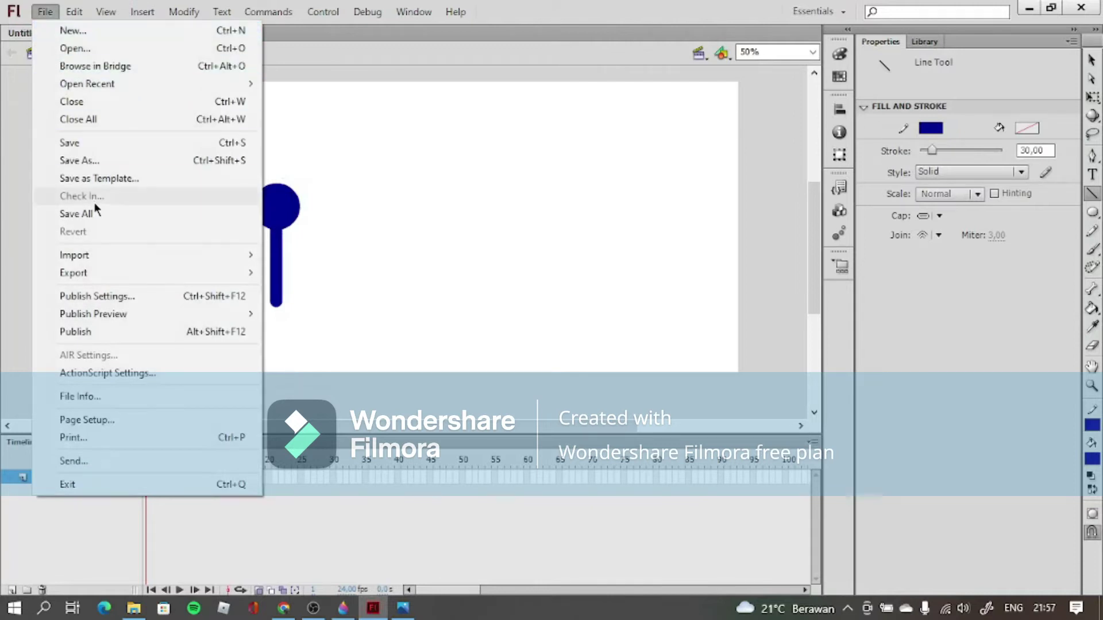
{"action": "left_click", "coordinate": [164, 49]}
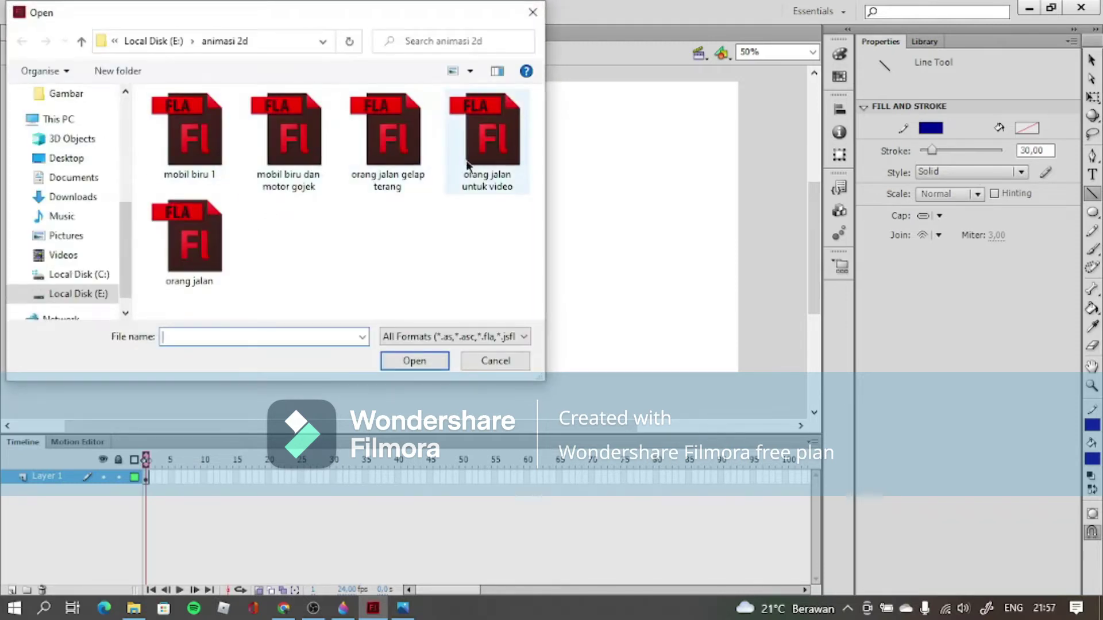
{"action": "left_click", "coordinate": [387, 154]}
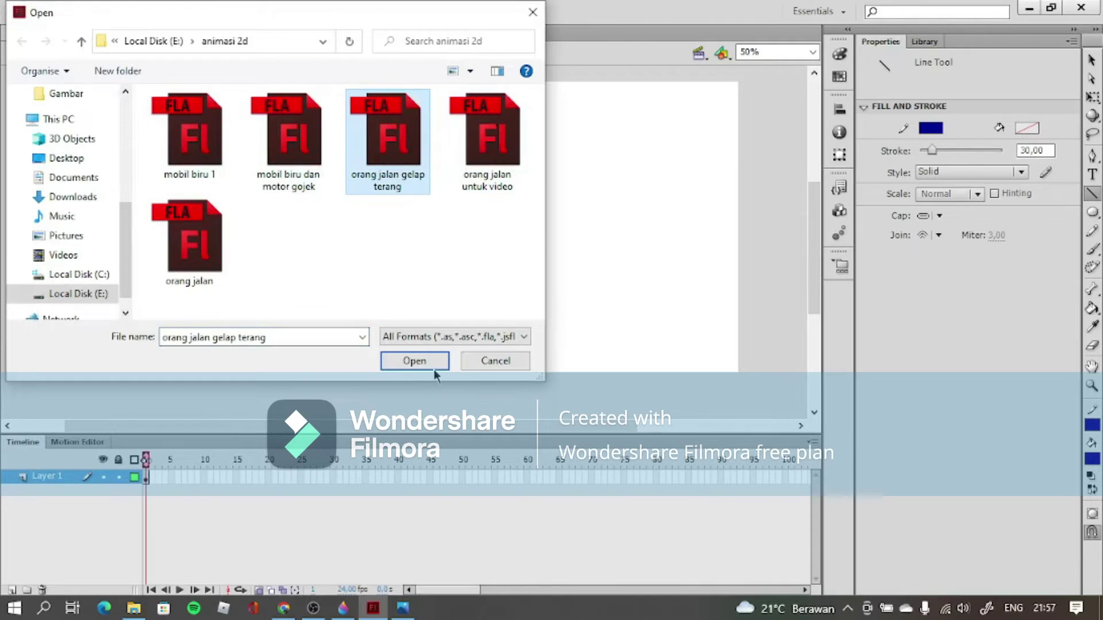
{"action": "left_click", "coordinate": [410, 357]}
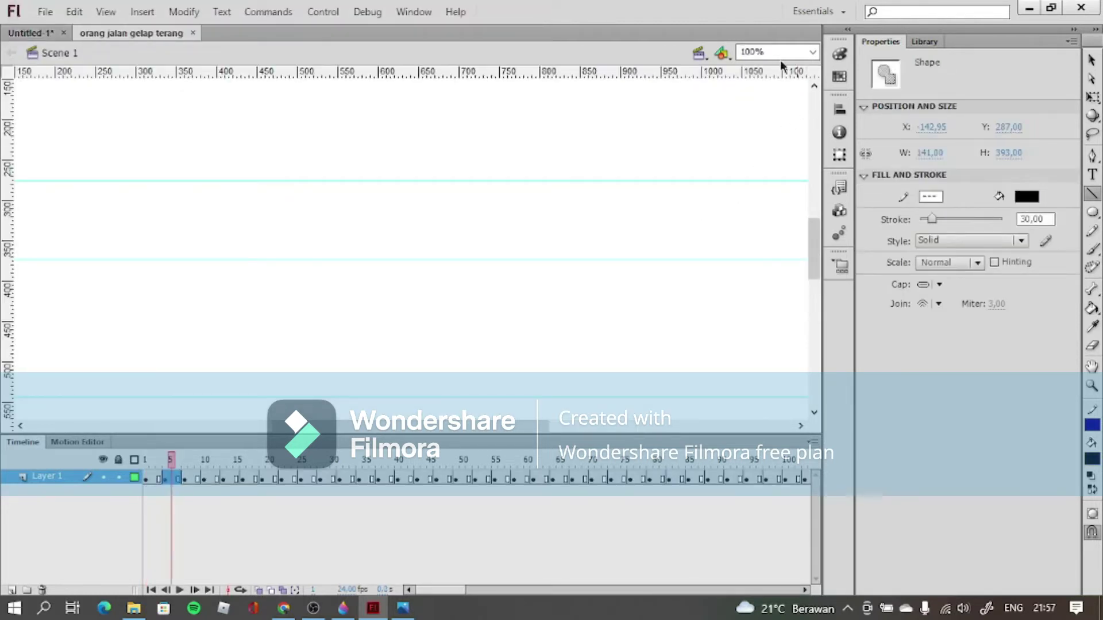
- Show the whole stage of "orang jalan gelap terang" at 50% and watch its walk animation as a test movie
{"action": "left_click", "coordinate": [811, 51]}
{"action": "left_click", "coordinate": [804, 108]}
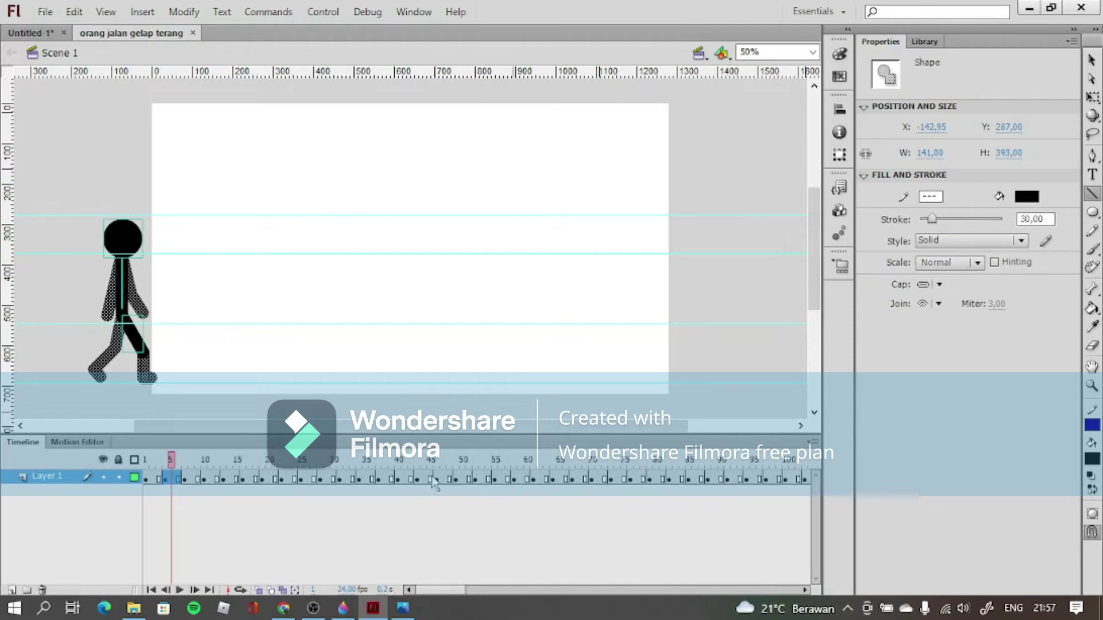
{"action": "key", "text": "ctrl+Return"}
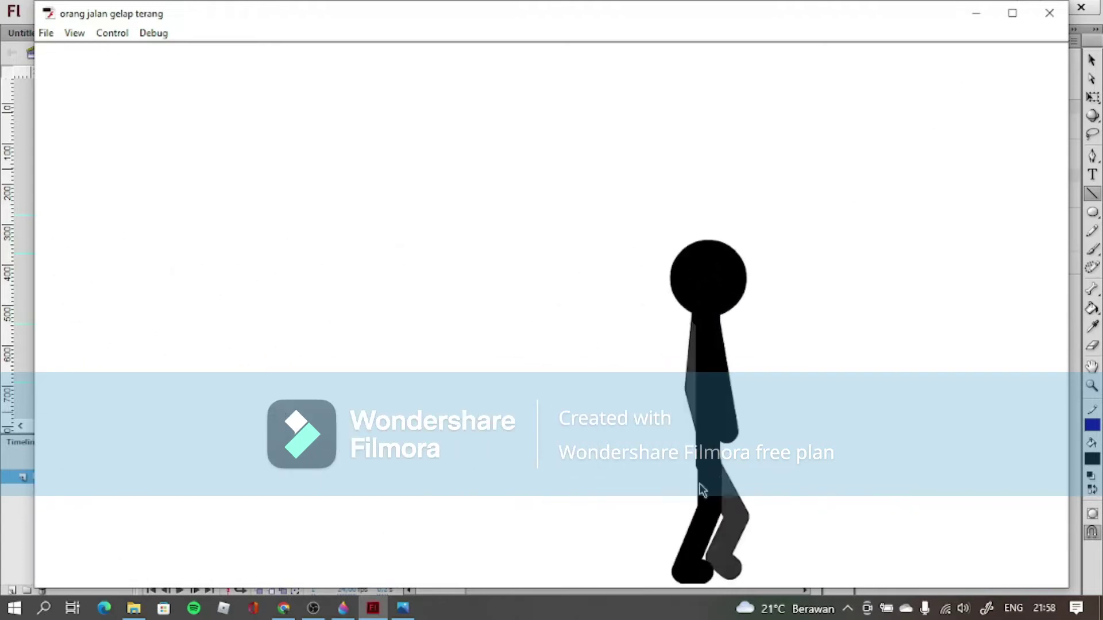
{"action": "left_click", "coordinate": [1062, 23]}
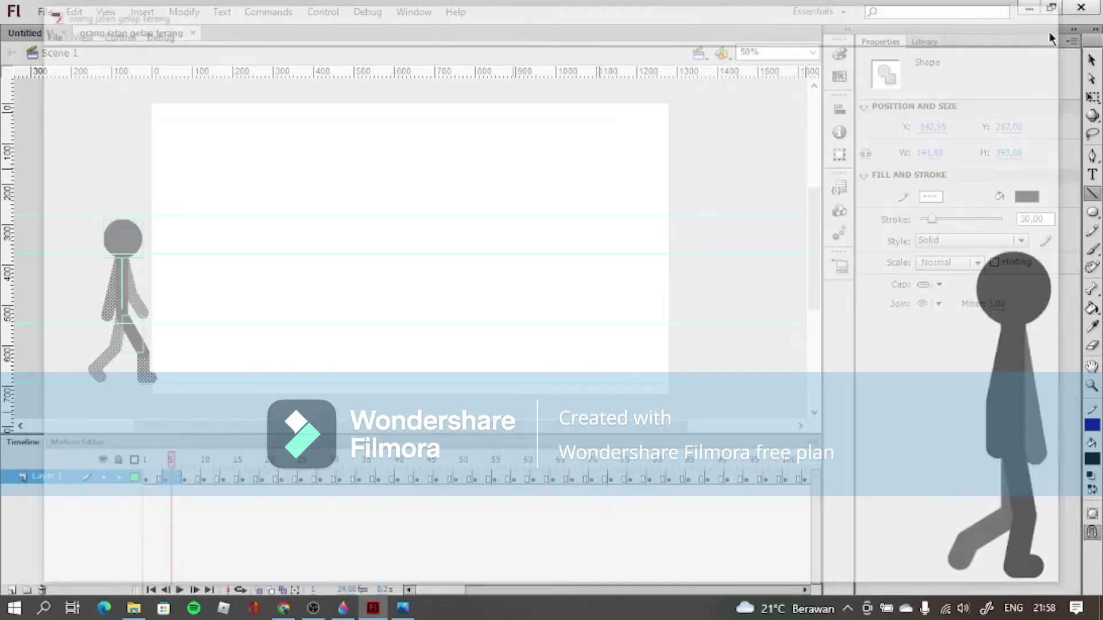
- Open the file "orang jalan untuk video" from the animasi 2d folder
{"action": "left_click", "coordinate": [45, 11]}
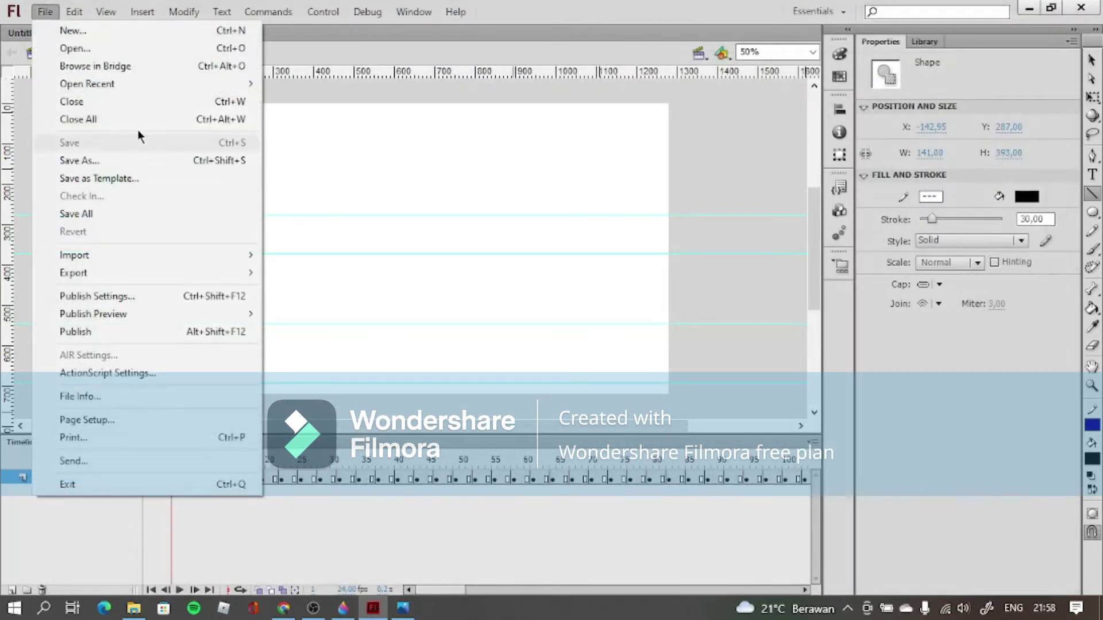
{"action": "left_click", "coordinate": [164, 50]}
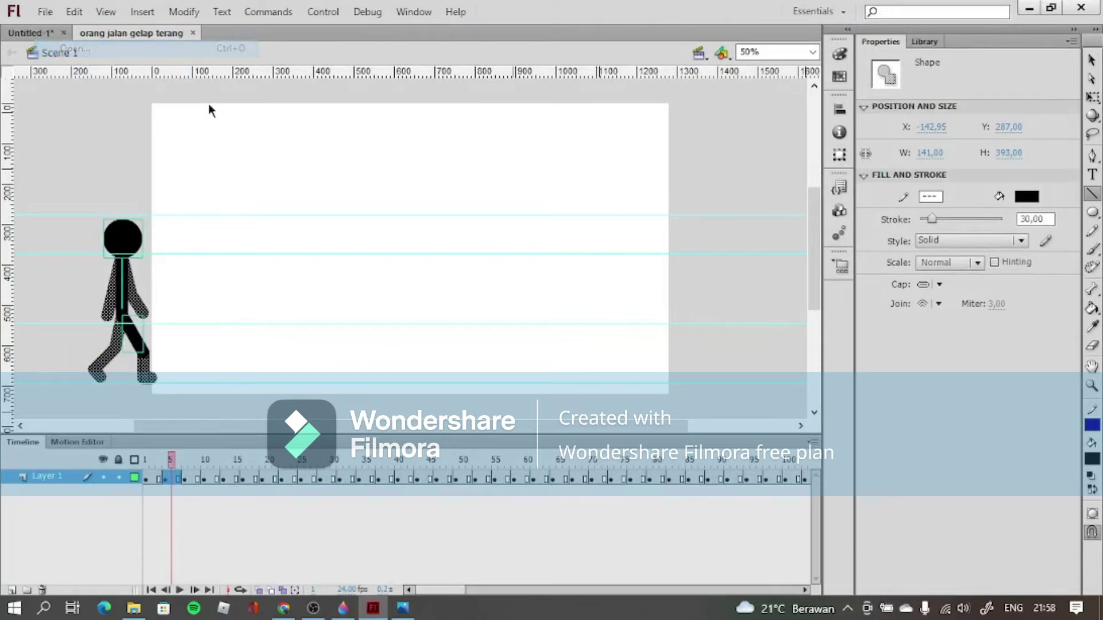
{"action": "left_click", "coordinate": [220, 247]}
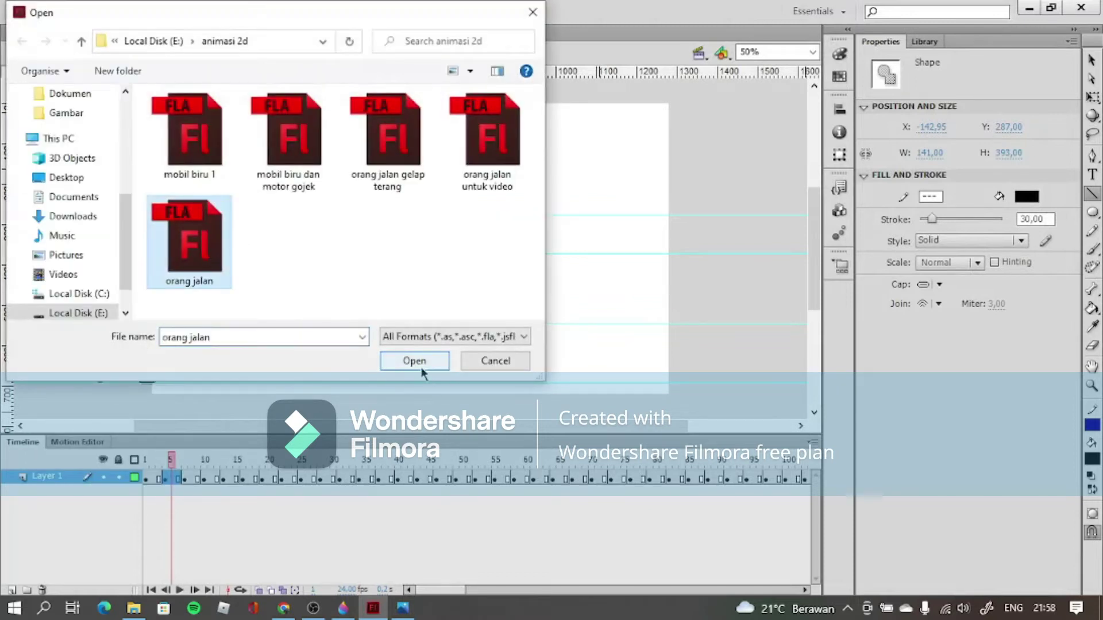
{"action": "left_click", "coordinate": [498, 148]}
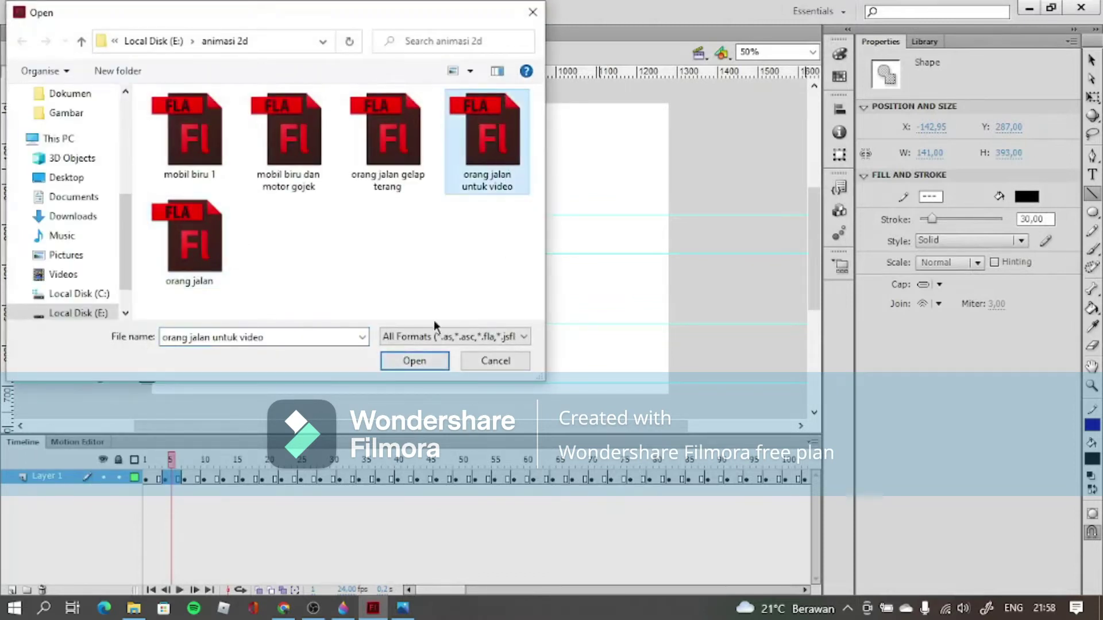
{"action": "left_click", "coordinate": [417, 370]}
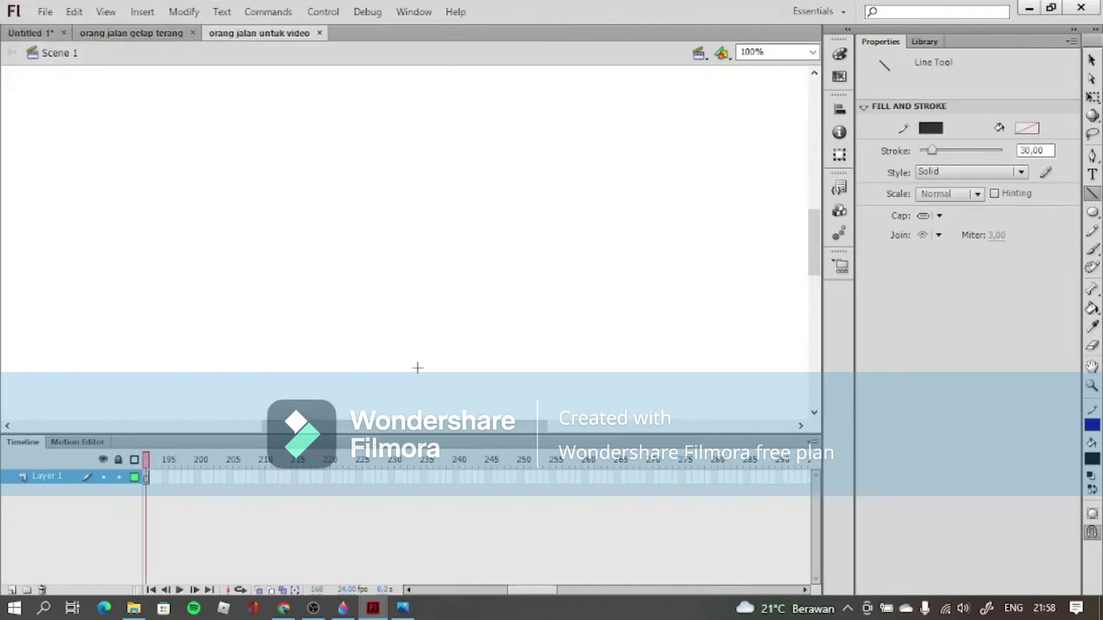
- Show the stage of "orang jalan untuk video" at 50% and watch its all-black walk animation as a test movie
{"action": "left_click", "coordinate": [752, 52]}
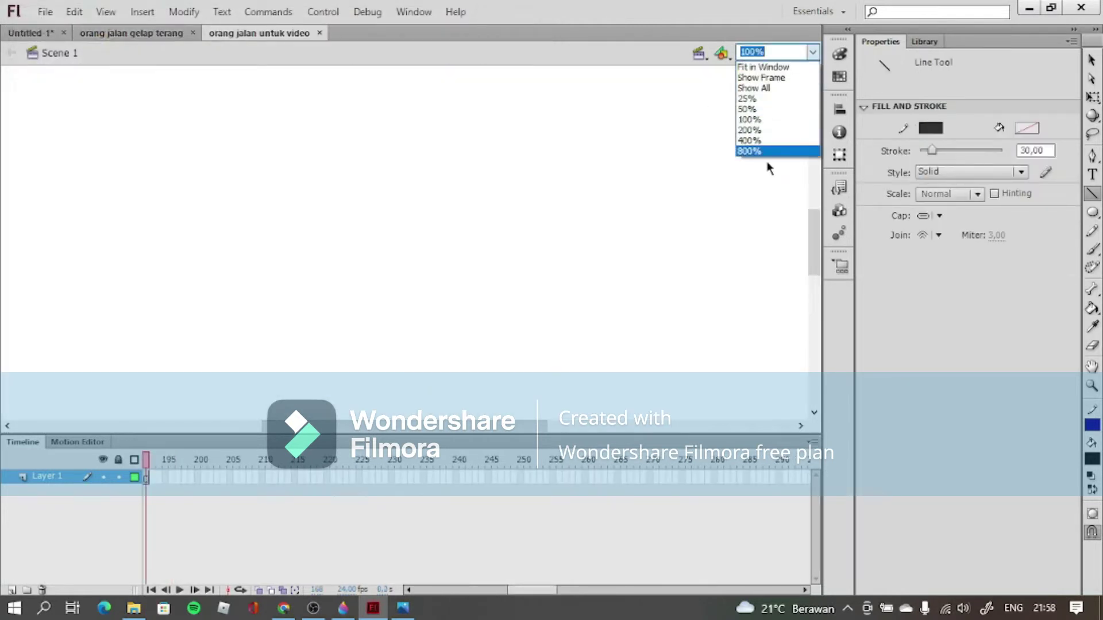
{"action": "left_click", "coordinate": [775, 111]}
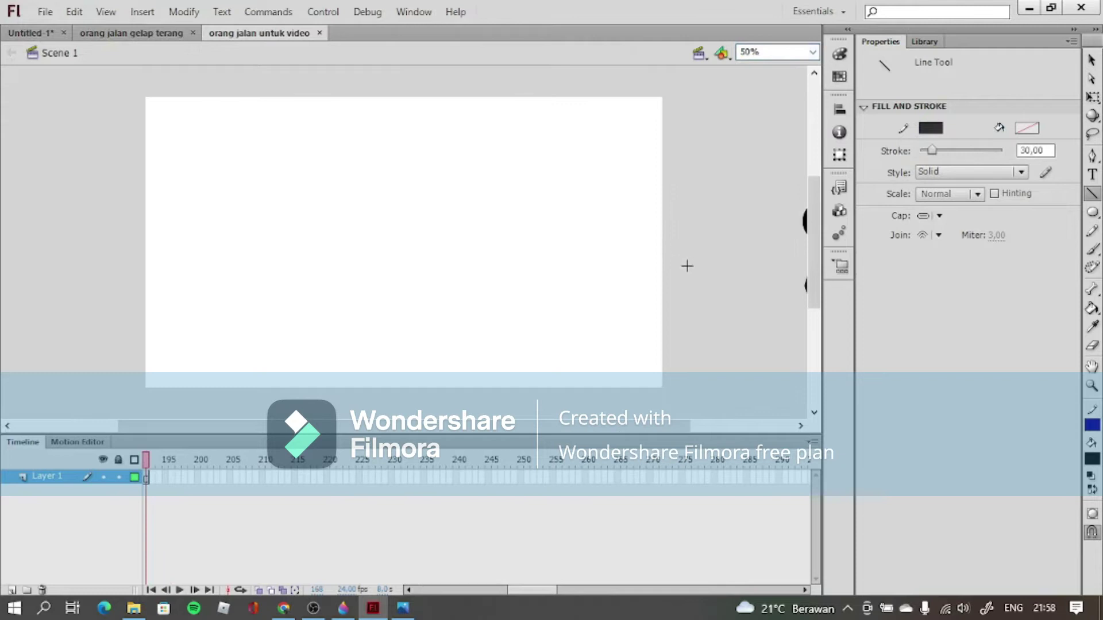
{"action": "key", "text": "ctrl+Return"}
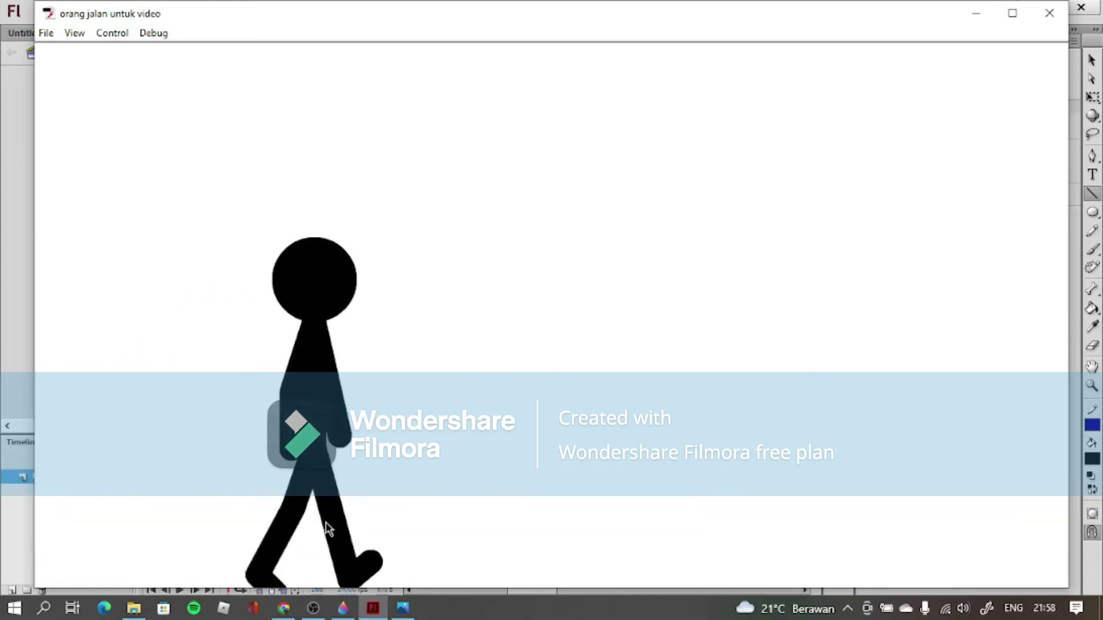
{"action": "left_click", "coordinate": [1051, 17]}
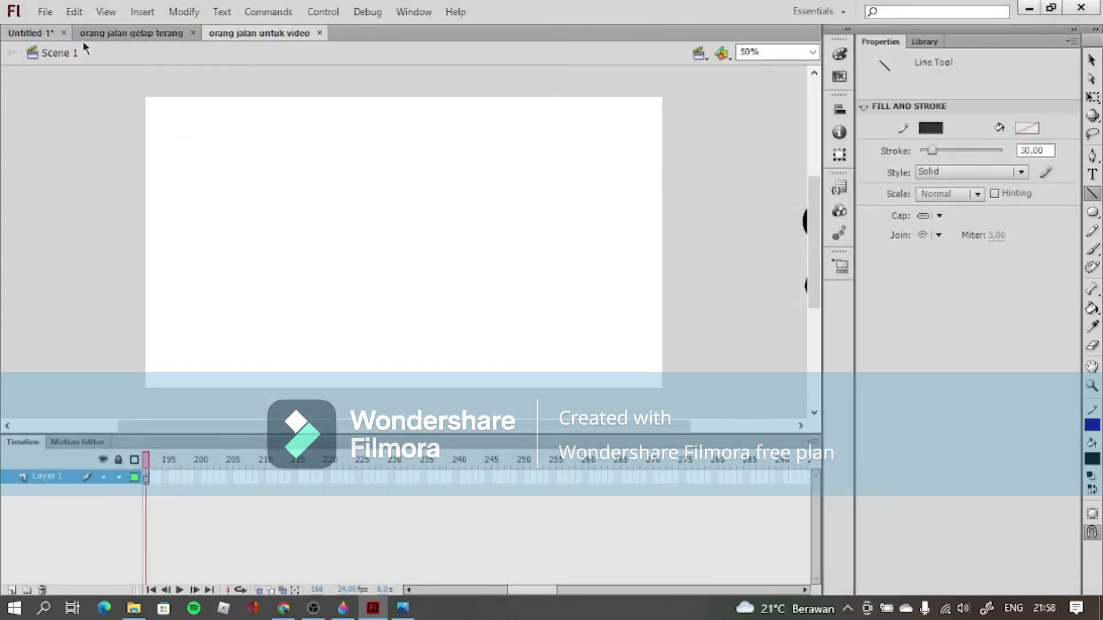
- Play the test movie of "orang jalan gelap terang" again and return to the Untitled-1 document
{"action": "key", "text": "ctrl+Return"}
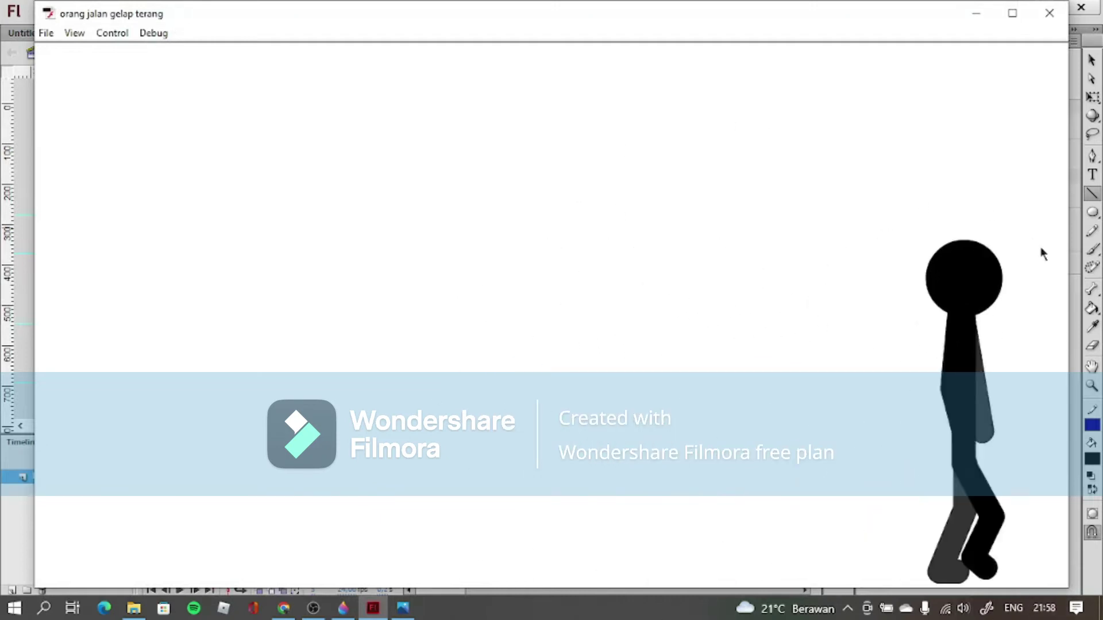
{"action": "left_click", "coordinate": [1049, 13]}
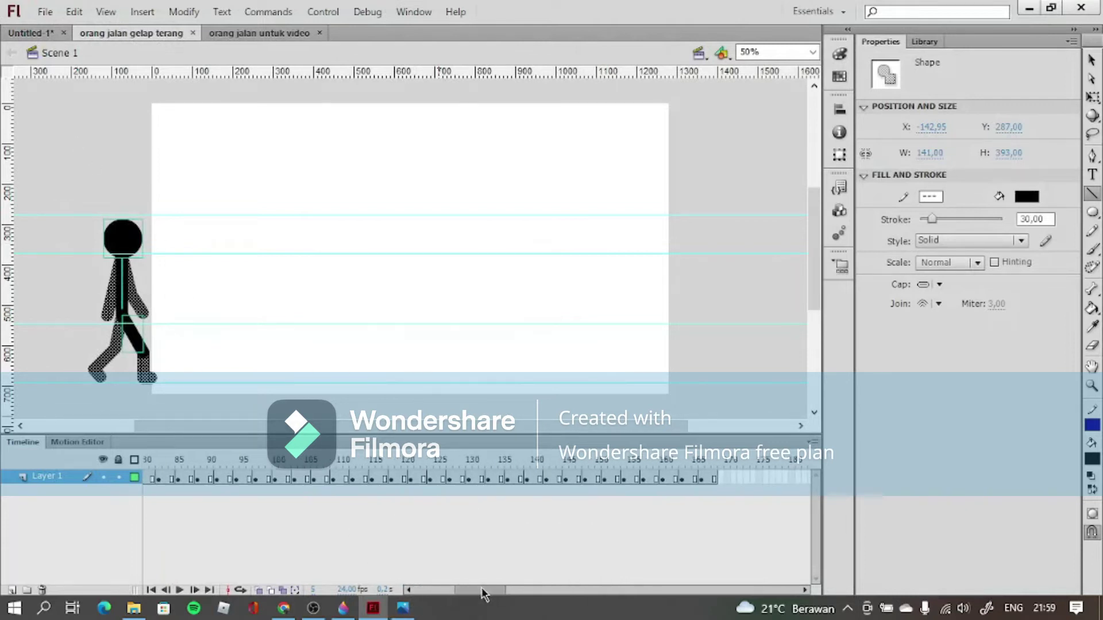
{"action": "left_click", "coordinate": [32, 34]}
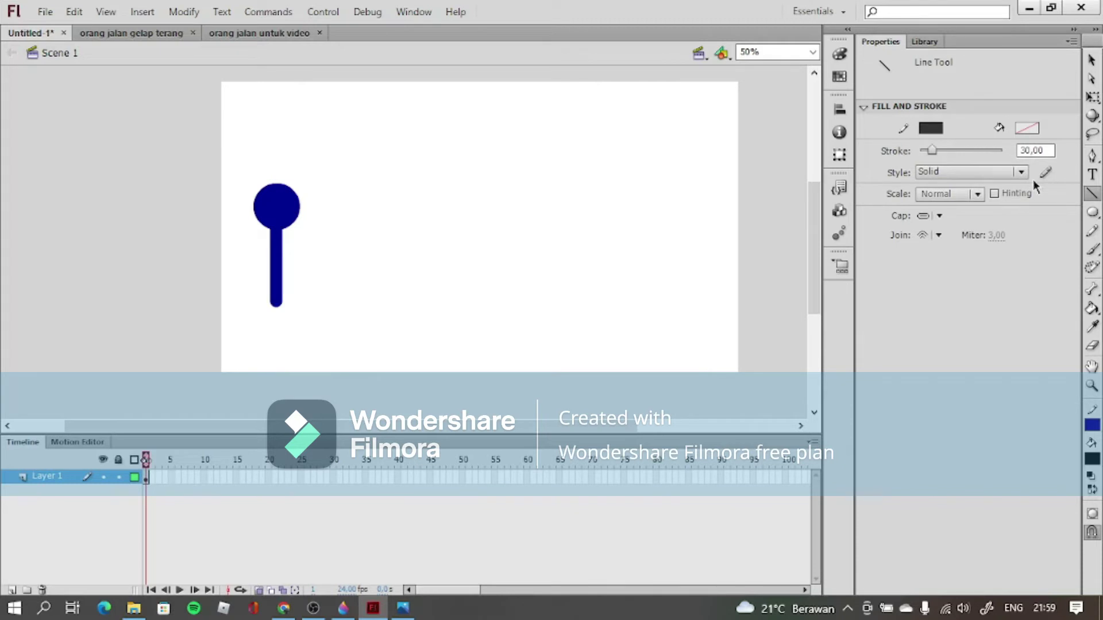
- Sample the head's dark blue as stroke colour and draw a forward-slanting front leg with a raised foot below the body
{"action": "left_click", "coordinate": [931, 128]}
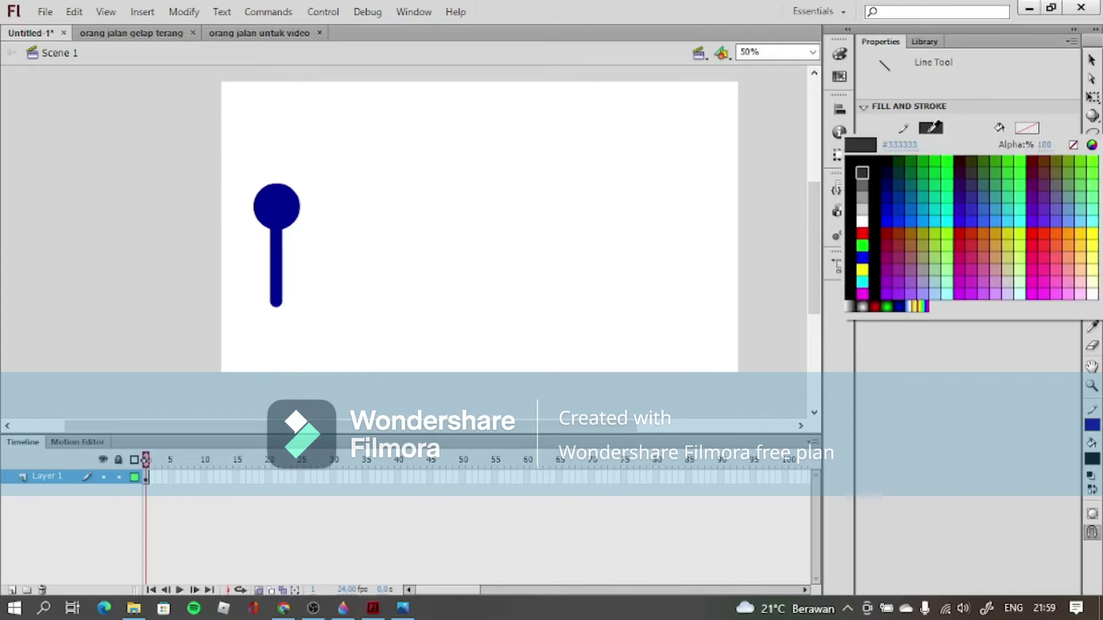
{"action": "left_click", "coordinate": [279, 210]}
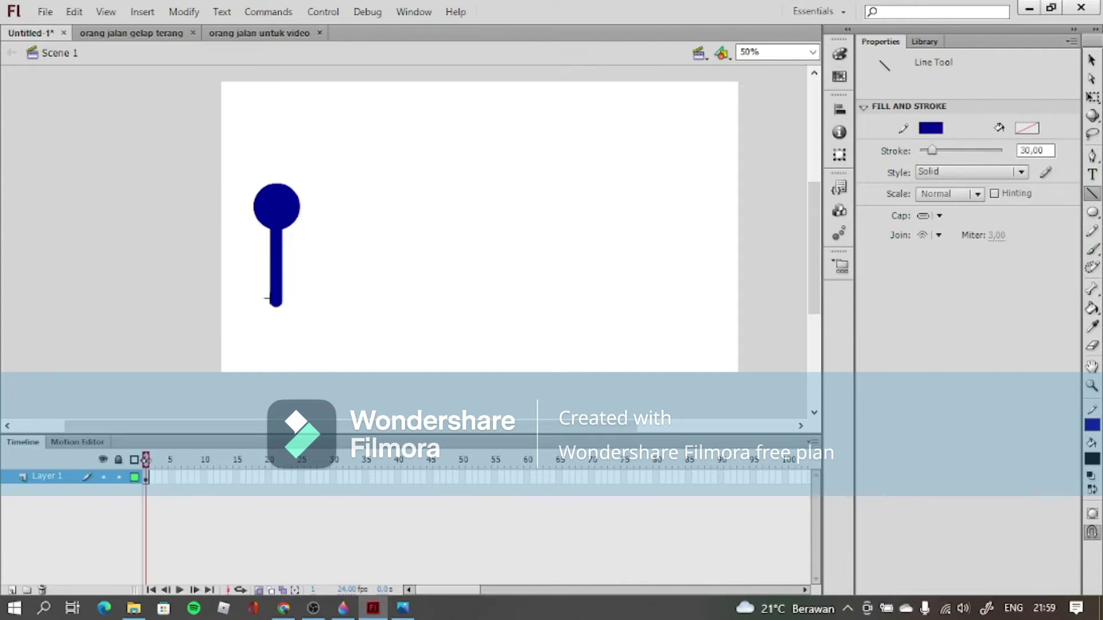
{"action": "left_click_drag", "start_coordinate": [277, 303], "coordinate": [296, 356]}
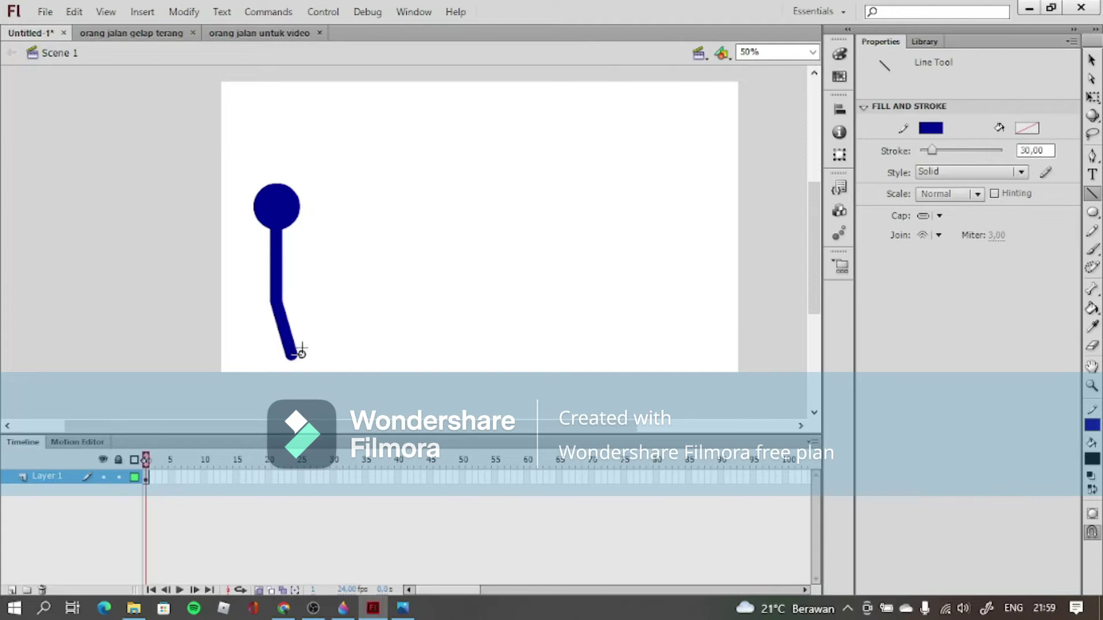
{"action": "left_click_drag", "start_coordinate": [303, 346], "coordinate": [305, 346]}
{"action": "left_click", "coordinate": [812, 52]}
{"action": "left_click", "coordinate": [760, 131]}
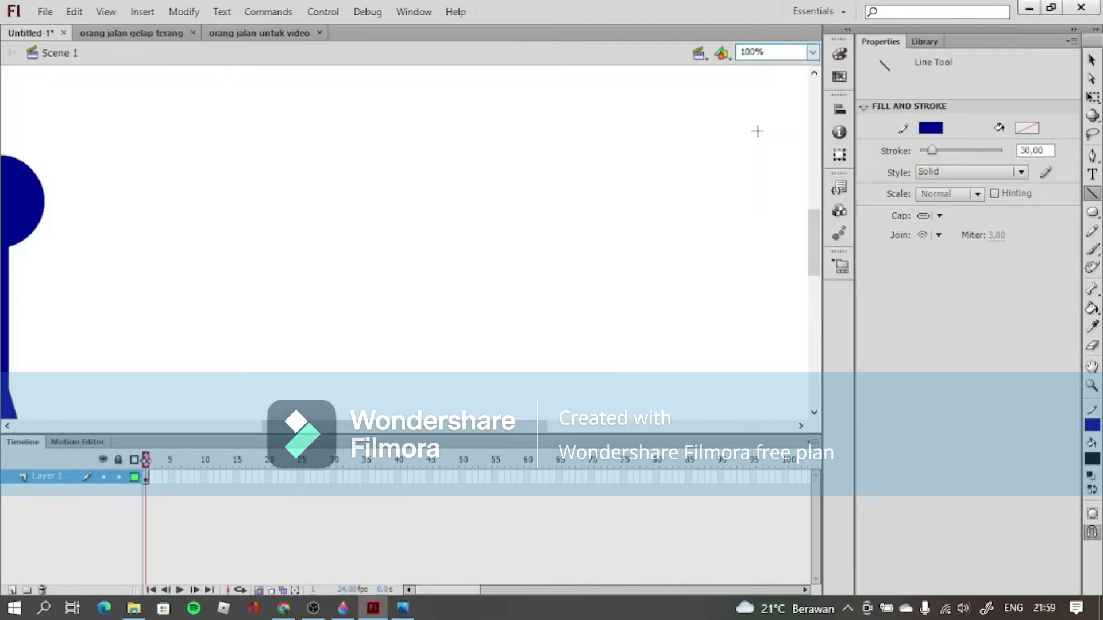
{"action": "left_click_drag", "start_coordinate": [816, 241], "coordinate": [816, 274]}
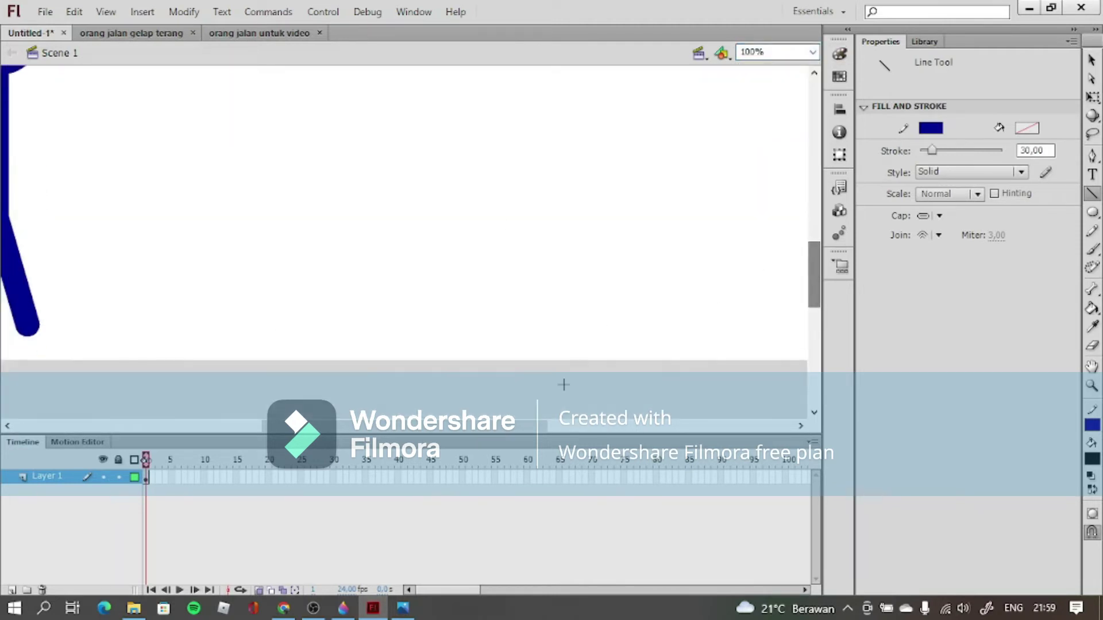
{"action": "left_click_drag", "start_coordinate": [520, 425], "coordinate": [423, 426]}
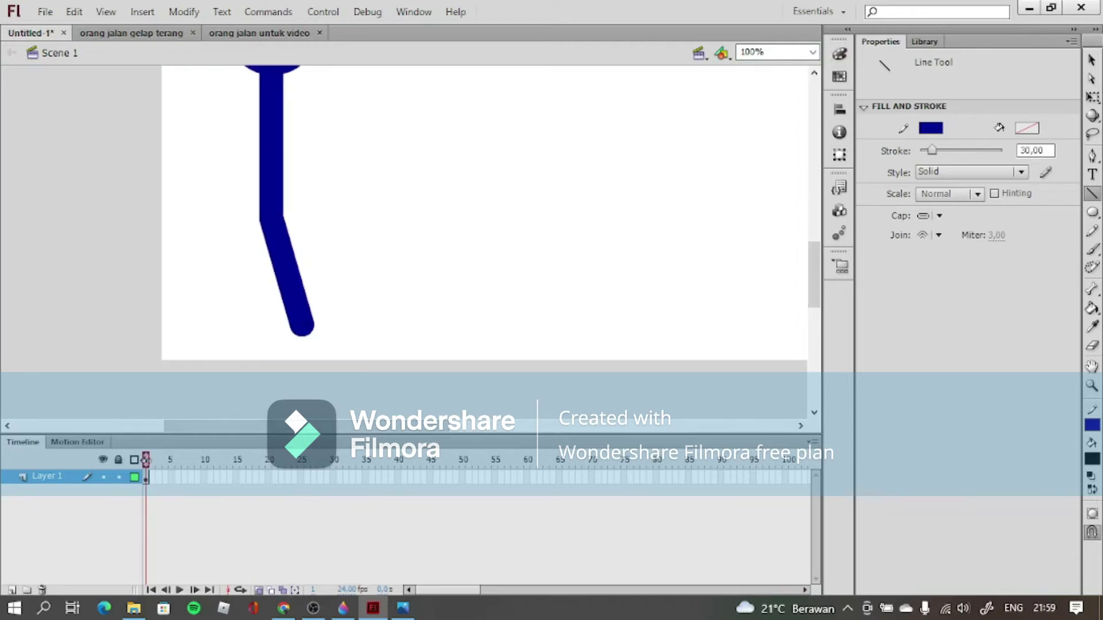
{"action": "left_click_drag", "start_coordinate": [303, 324], "coordinate": [318, 315]}
- Pick a brighter blue stroke and draw the back leg with a bent knee and a foot from the hip
{"action": "left_click", "coordinate": [931, 130]}
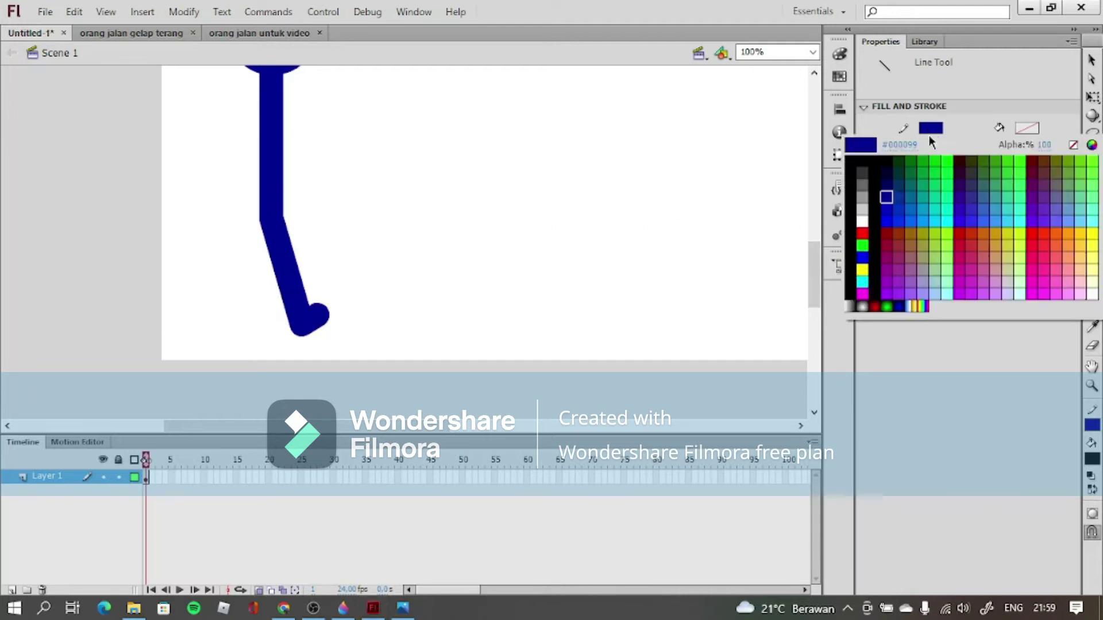
{"action": "left_click", "coordinate": [889, 220]}
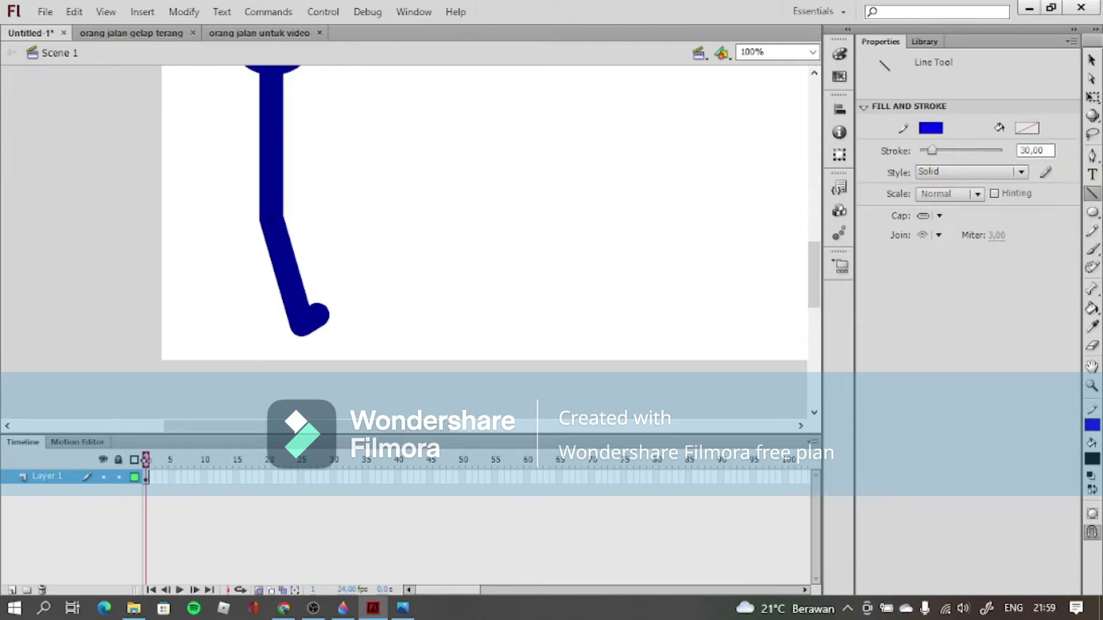
{"action": "mouse_move", "coordinate": [271, 219]}
{"action": "left_mouse_down"}
{"action": "mouse_move", "coordinate": [263, 271]}
{"action": "mouse_move", "coordinate": [227, 310]}
{"action": "left_mouse_up"}
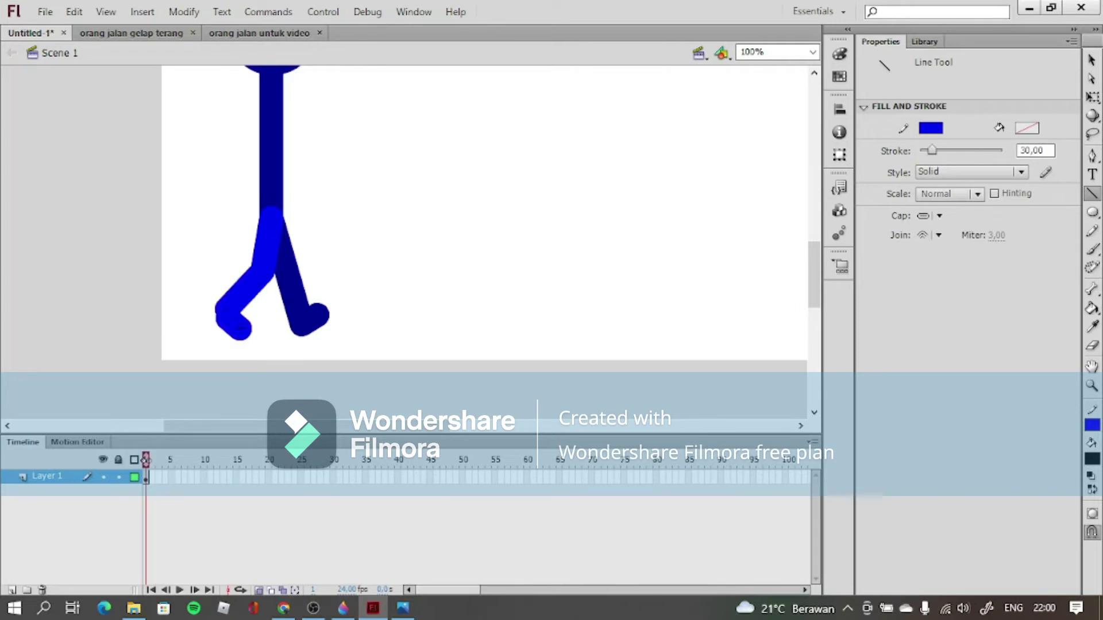
{"action": "left_click_drag", "start_coordinate": [241, 329], "coordinate": [241, 330]}
{"action": "scroll", "coordinate": [793, 283], "scroll_direction": "up", "scroll_amount": 2}
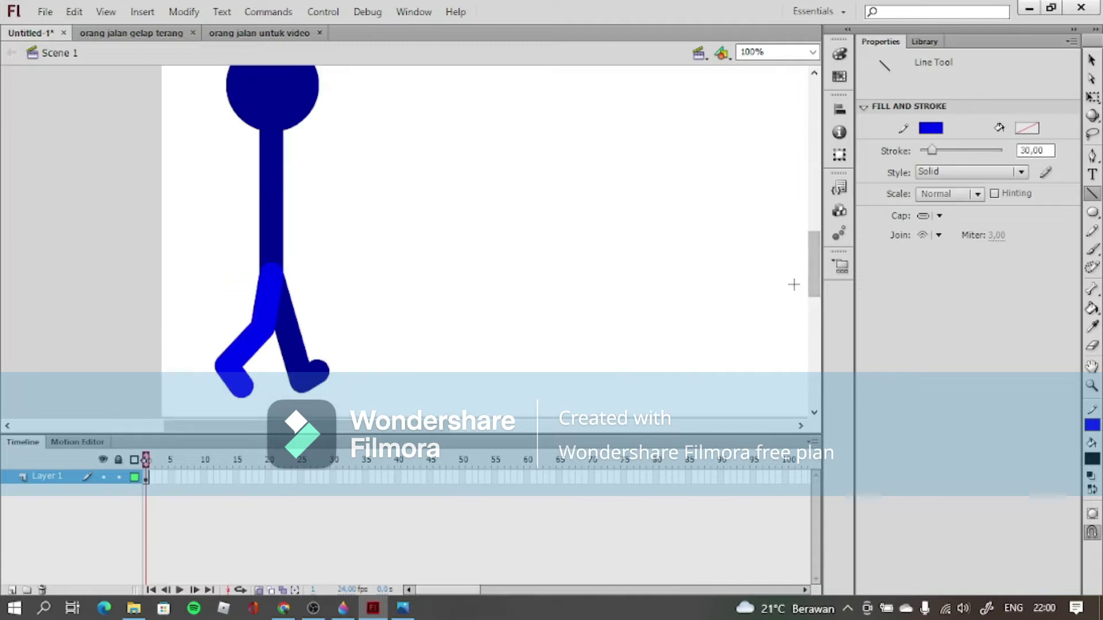
{"action": "left_click", "coordinate": [812, 52]}
{"action": "left_click", "coordinate": [795, 115]}
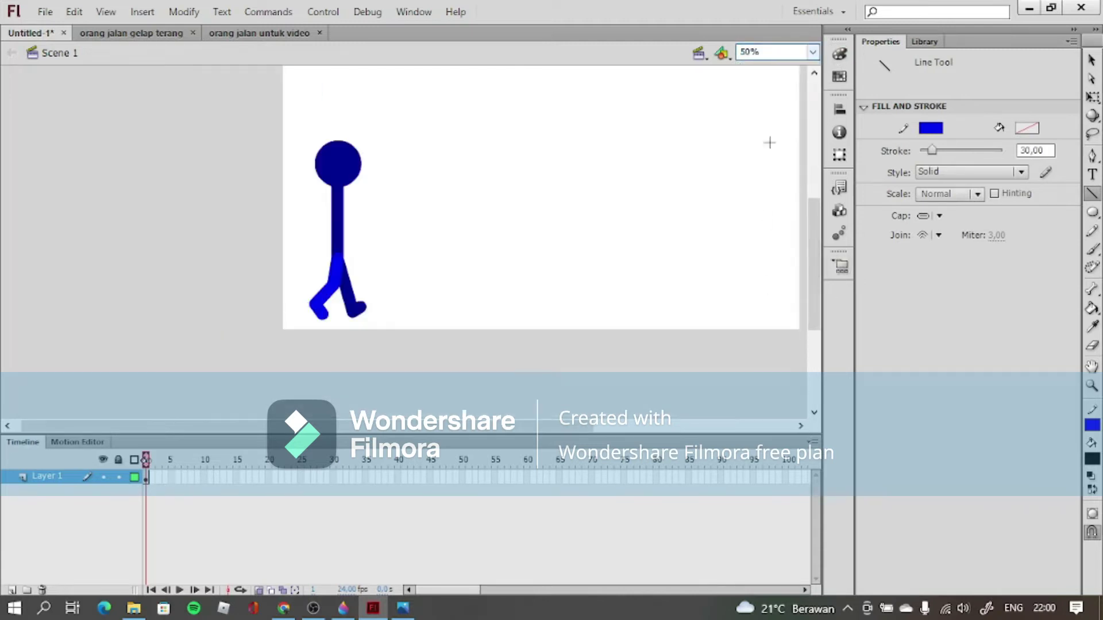
{"action": "left_click_drag", "start_coordinate": [819, 264], "coordinate": [821, 257]}
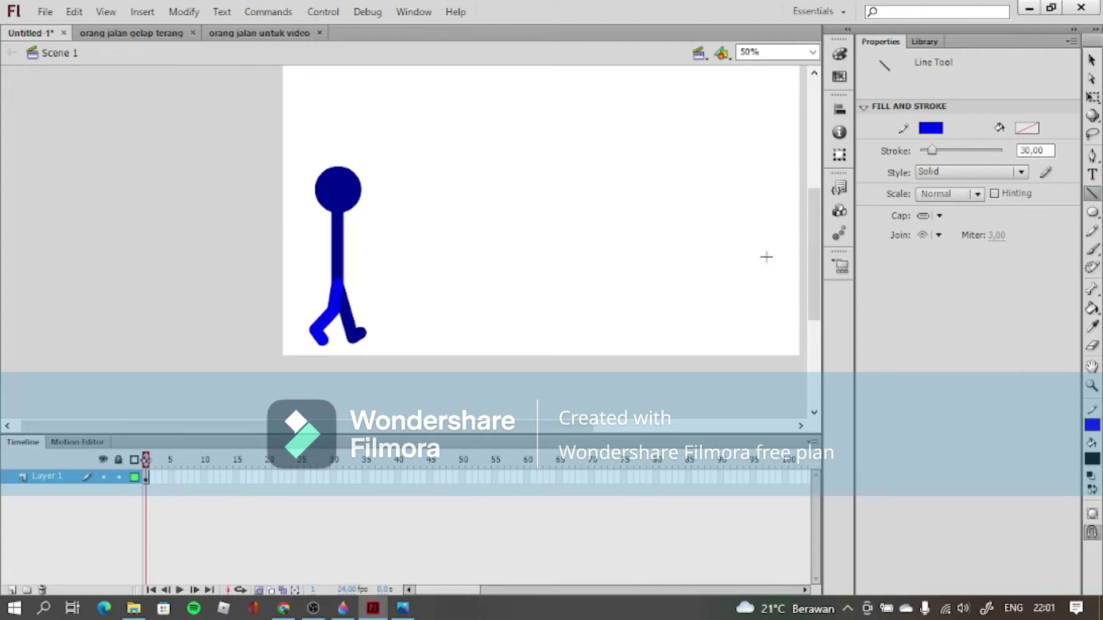
- Delete the figure's body line and both legs, keeping only the head
{"action": "left_click", "coordinate": [811, 52]}
{"action": "left_click", "coordinate": [759, 122]}
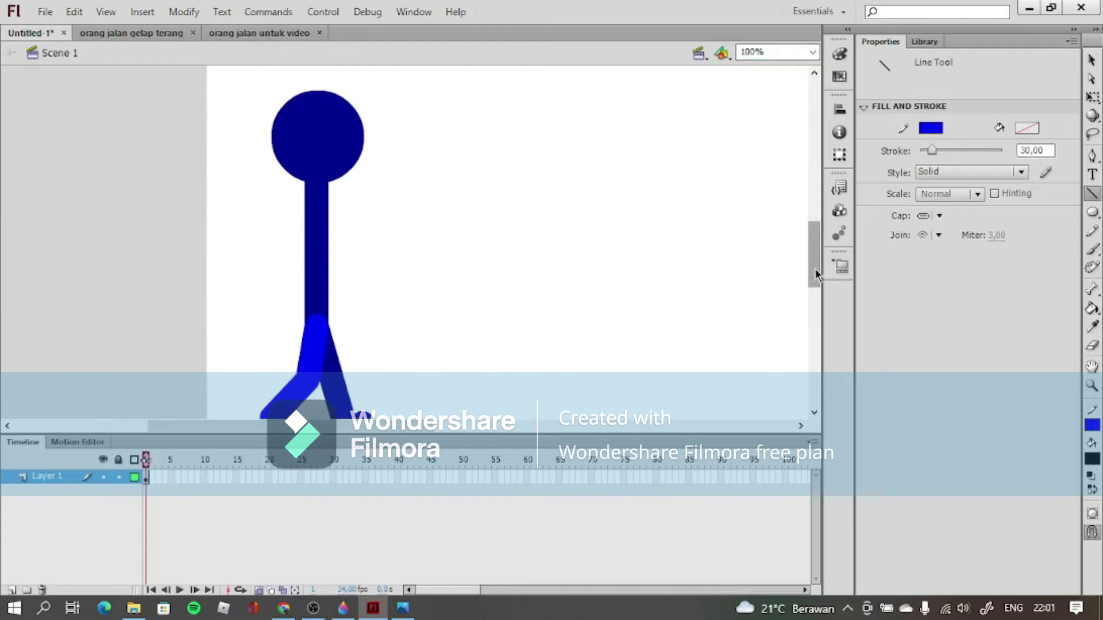
{"action": "left_click_drag", "start_coordinate": [816, 275], "coordinate": [816, 283]}
{"action": "key", "text": "v"}
{"action": "left_click", "coordinate": [340, 316]}
{"action": "key", "text": "Delete"}
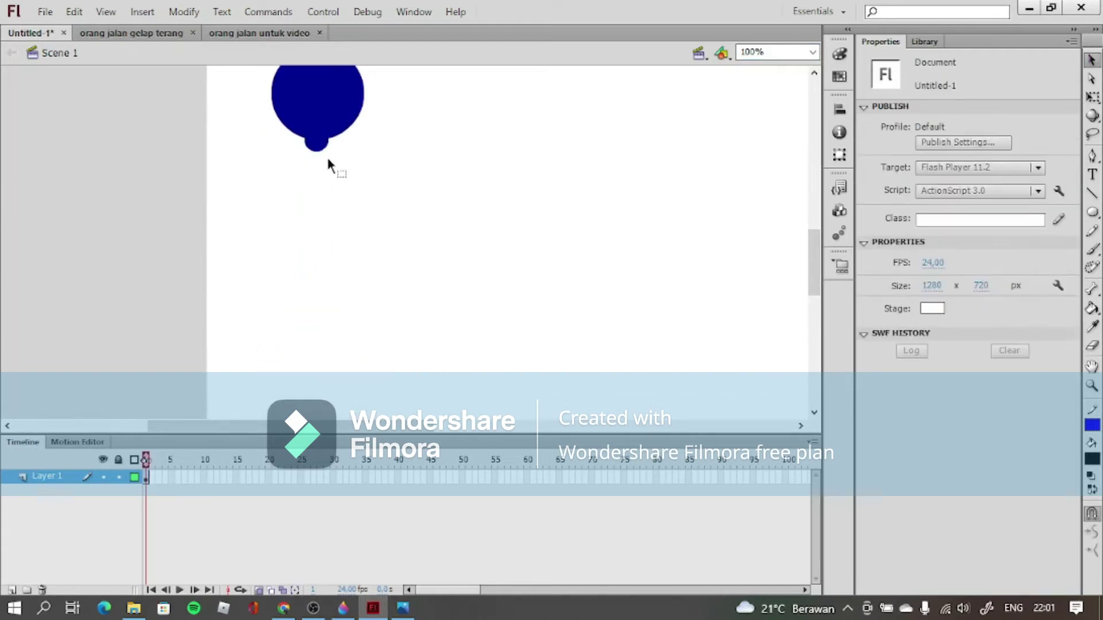
- Set the Line tool's stroke colour back to the head's dark blue
{"action": "key", "text": "n"}
{"action": "left_click", "coordinate": [930, 127]}
{"action": "key", "text": "Escape"}
- Try drawing a new vertical body line down from the head and undo it
{"action": "left_click_drag", "start_coordinate": [316, 132], "coordinate": [317, 304]}
{"action": "mouse_move", "coordinate": [815, 262]}
{"action": "left_mouse_down"}
{"action": "mouse_move", "coordinate": [815, 247]}
{"action": "mouse_move", "coordinate": [815, 268]}
{"action": "left_mouse_up"}
{"action": "key", "text": "ctrl+z"}
{"action": "left_click_drag", "start_coordinate": [317, 85], "coordinate": [315, 207]}
{"action": "left_click_drag", "start_coordinate": [815, 269], "coordinate": [815, 241]}
{"action": "left_click", "coordinate": [813, 51]}
{"action": "left_click", "coordinate": [753, 103]}
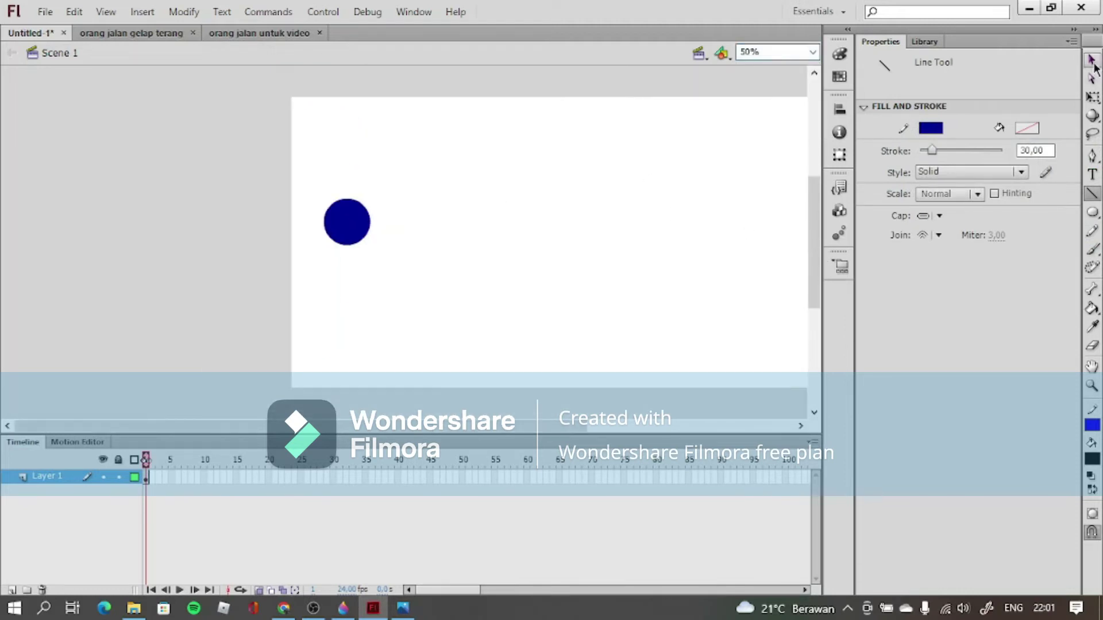
- Move the head circle higher on the stage
{"action": "left_click", "coordinate": [1092, 62]}
{"action": "left_click", "coordinate": [357, 226]}
{"action": "mouse_move", "coordinate": [357, 227]}
{"action": "left_mouse_down"}
{"action": "mouse_move", "coordinate": [359, 185]}
{"action": "mouse_move", "coordinate": [347, 283]}
{"action": "mouse_move", "coordinate": [370, 352]}
{"action": "left_mouse_up"}
- Draw a vertical body line and a forward-slanting front leg with a raised foot in dark blue below the head
{"action": "key", "text": "n"}
{"action": "key", "text": "ctrl+z"}
{"action": "key", "text": "ctrl+z"}
{"action": "mouse_move", "coordinate": [347, 283]}
{"action": "left_mouse_down"}
{"action": "mouse_move", "coordinate": [368, 342]}
{"action": "mouse_move", "coordinate": [379, 331]}
{"action": "left_mouse_up"}
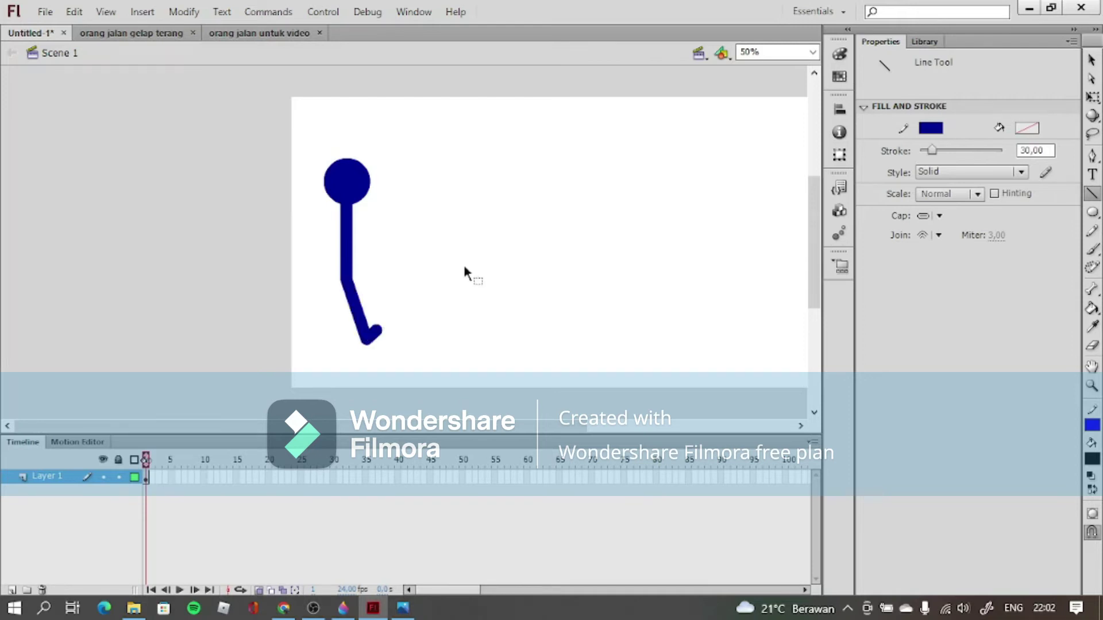
- Pick a brighter blue stroke and draw the back leg from the hip with a bent knee and a foot
{"action": "left_click", "coordinate": [812, 52]}
{"action": "left_click", "coordinate": [747, 118]}
{"action": "left_click", "coordinate": [931, 127]}
{"action": "left_click", "coordinate": [904, 216]}
{"action": "mouse_move", "coordinate": [288, 210]}
{"action": "left_mouse_down"}
{"action": "mouse_move", "coordinate": [275, 281]}
{"action": "mouse_move", "coordinate": [230, 329]}
{"action": "mouse_move", "coordinate": [248, 348]}
{"action": "left_mouse_up"}
- Arrange the dark blue body and front leg in front of the bright blue back leg at the hip
{"action": "key", "text": "v"}
{"action": "left_click", "coordinate": [299, 218]}
{"action": "left_click", "coordinate": [292, 214]}
{"action": "left_click", "coordinate": [331, 247]}
{"action": "left_click", "coordinate": [315, 284]}
{"action": "left_click", "coordinate": [356, 288]}
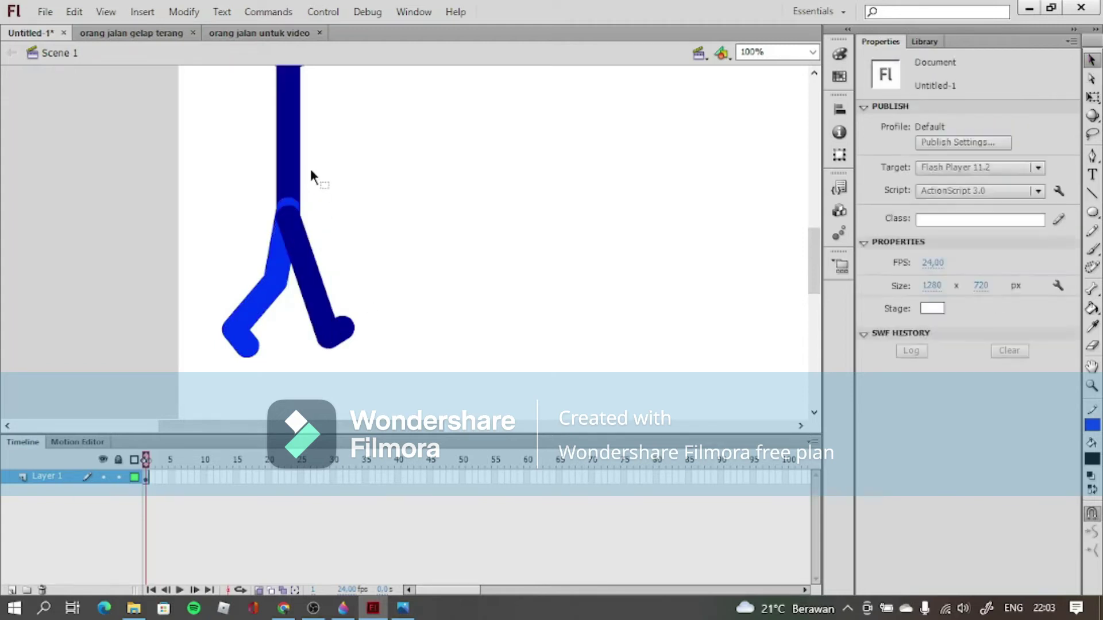
{"action": "left_click", "coordinate": [281, 256]}
{"action": "left_click", "coordinate": [408, 270]}
- Draw the forward arm in bright blue from the neck with a slight bend at the elbow
{"action": "scroll", "coordinate": [809, 287], "scroll_direction": "up", "scroll_amount": 3}
{"action": "scroll", "coordinate": [813, 275], "scroll_direction": "down", "scroll_amount": 3}
{"action": "scroll", "coordinate": [813, 281], "scroll_direction": "up", "scroll_amount": 3}
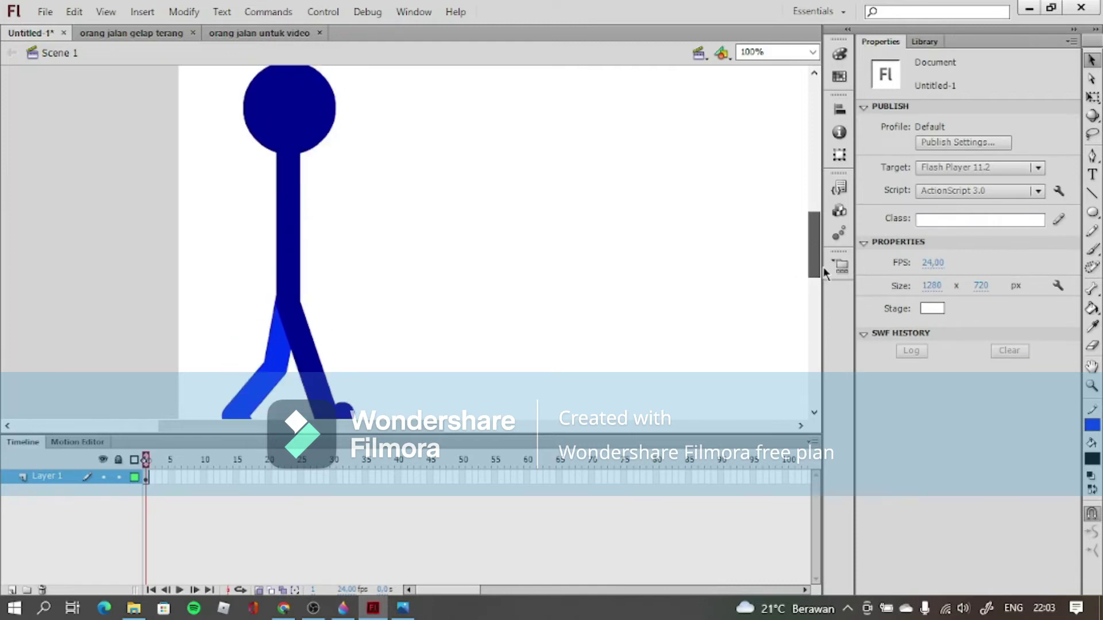
{"action": "left_click", "coordinate": [1091, 195]}
{"action": "left_click_drag", "start_coordinate": [288, 138], "coordinate": [323, 274]}
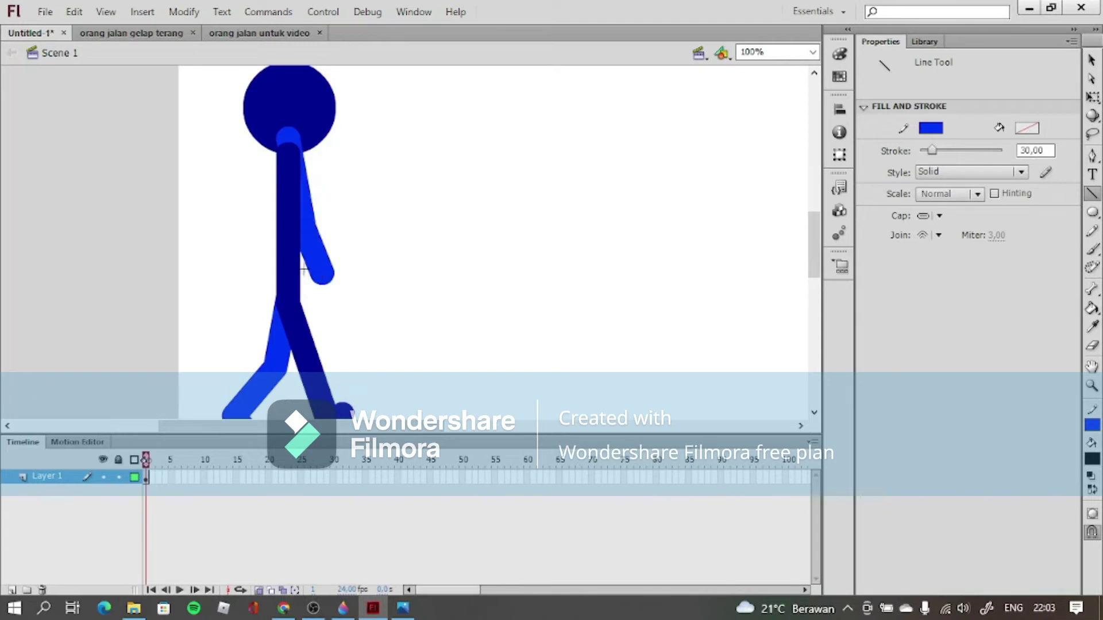
- Draw the backward arm in dark blue from the neck and arrange the head in front of the bright blue arm
{"action": "left_click", "coordinate": [930, 127]}
{"action": "left_click", "coordinate": [879, 172]}
{"action": "mouse_move", "coordinate": [287, 141]}
{"action": "left_mouse_down"}
{"action": "mouse_move", "coordinate": [264, 212]}
{"action": "mouse_move", "coordinate": [268, 280]}
{"action": "left_mouse_up"}
{"action": "key", "text": "v"}
{"action": "left_click", "coordinate": [332, 128]}
{"action": "left_click", "coordinate": [575, 190]}
{"action": "scroll", "coordinate": [820, 255], "scroll_direction": "down", "scroll_amount": 1}
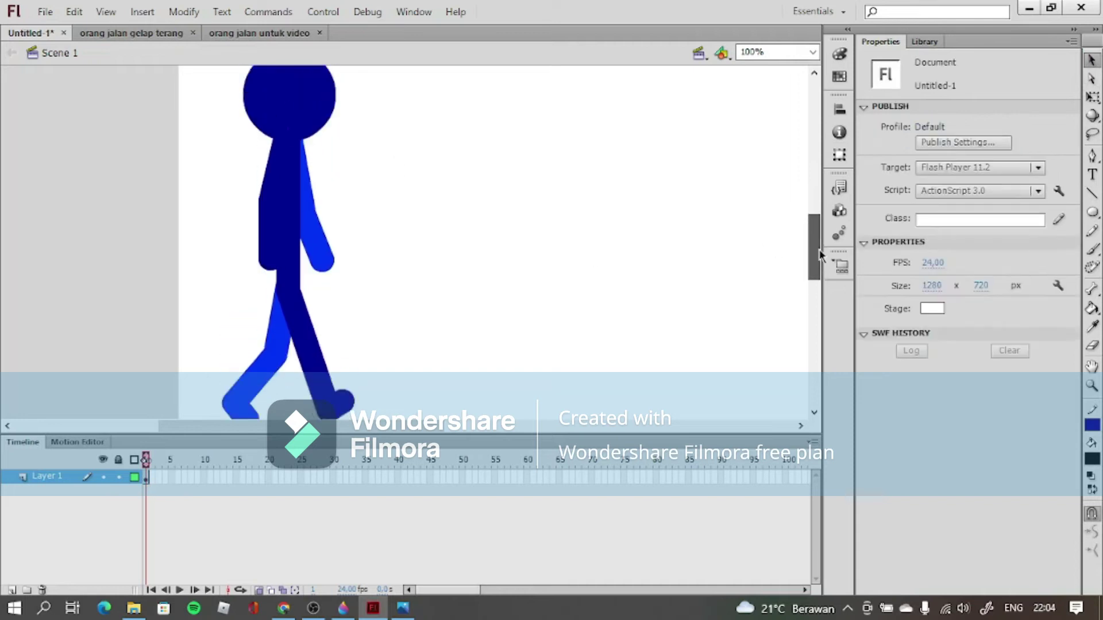
- Show the rulers and place horizontal guides just below the figure's feet and at its hip
{"action": "scroll", "coordinate": [820, 256], "scroll_direction": "down", "scroll_amount": 3}
{"action": "left_click", "coordinate": [812, 51]}
{"action": "left_click", "coordinate": [799, 110]}
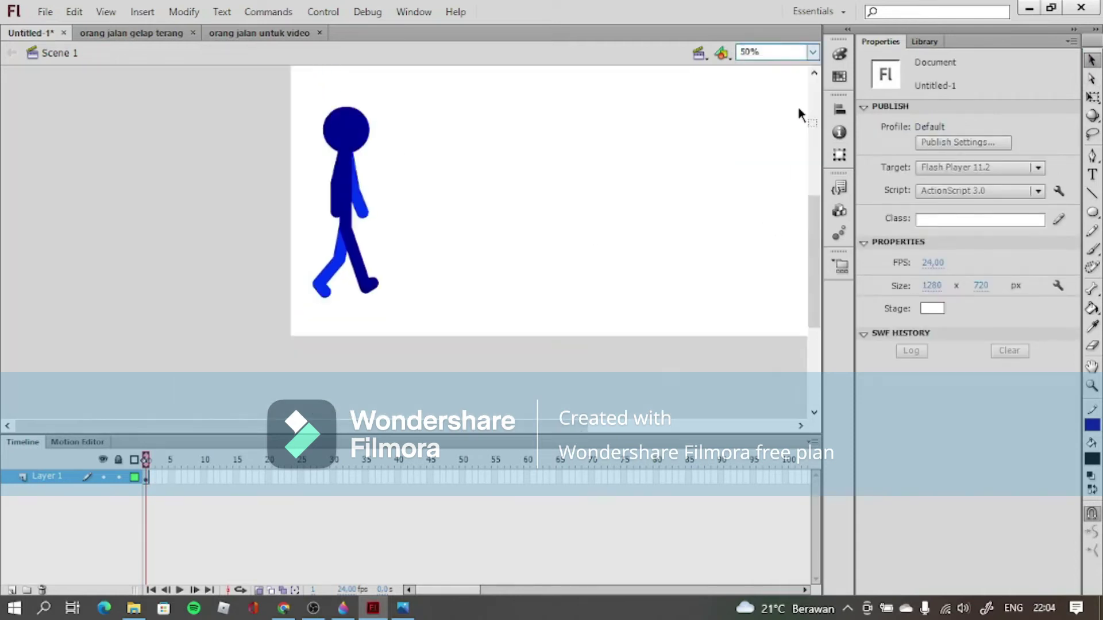
{"action": "scroll", "coordinate": [820, 244], "scroll_direction": "up", "scroll_amount": 2}
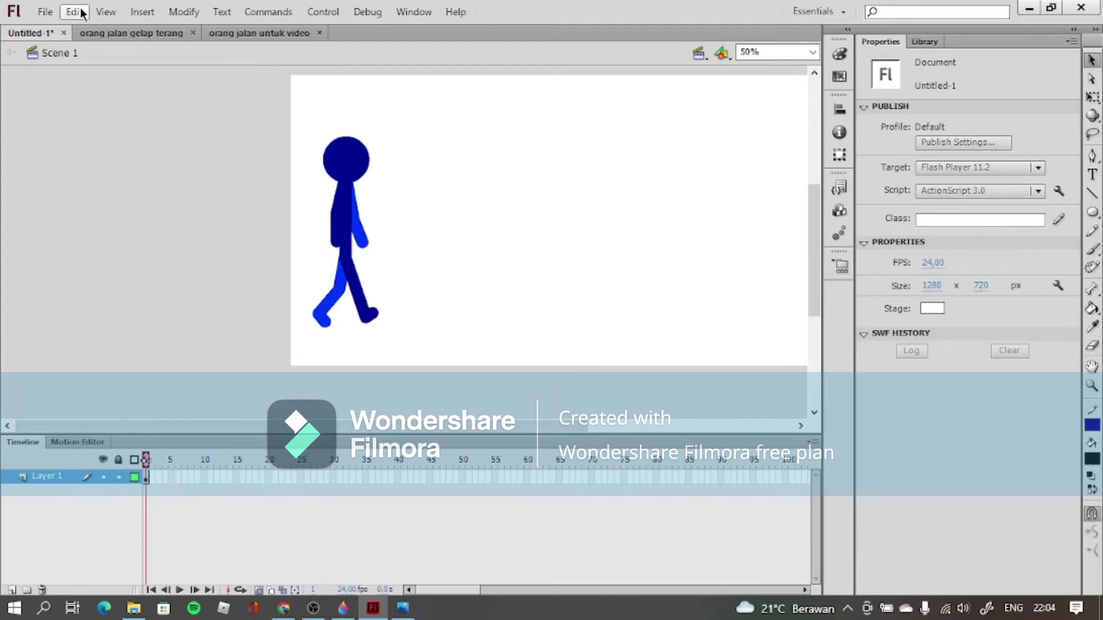
{"action": "left_click", "coordinate": [115, 16]}
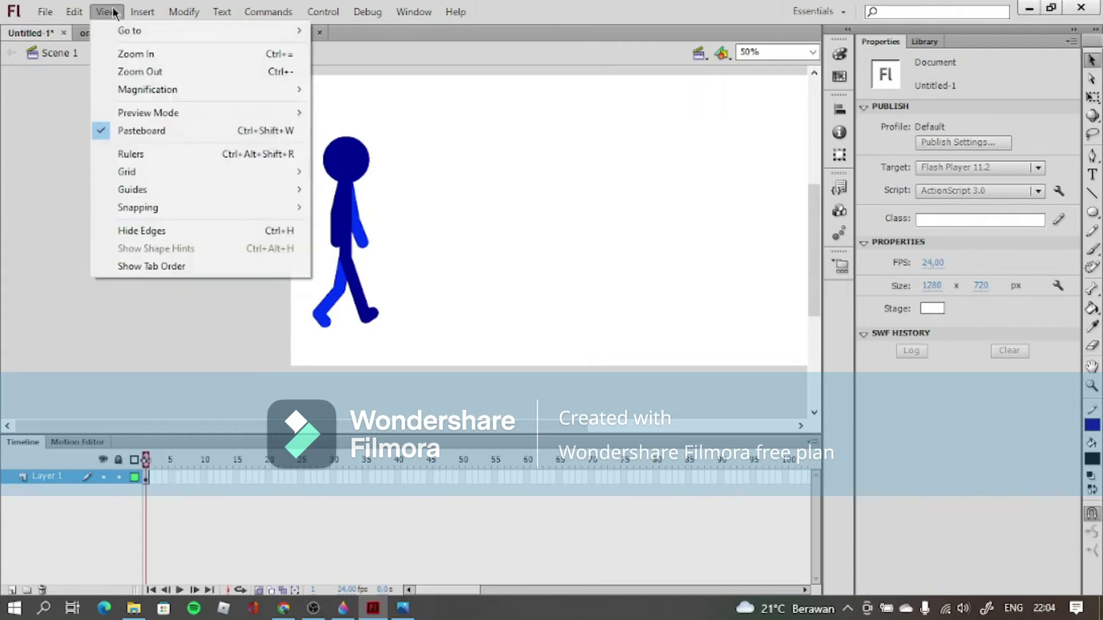
{"action": "left_click", "coordinate": [184, 152]}
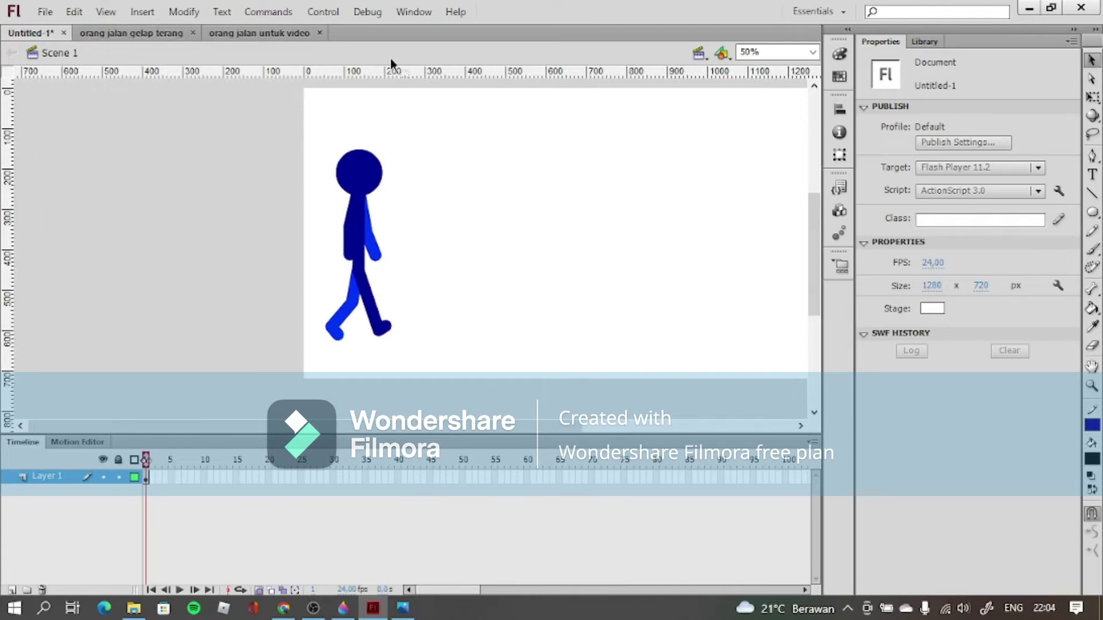
{"action": "left_click_drag", "start_coordinate": [426, 73], "coordinate": [439, 341]}
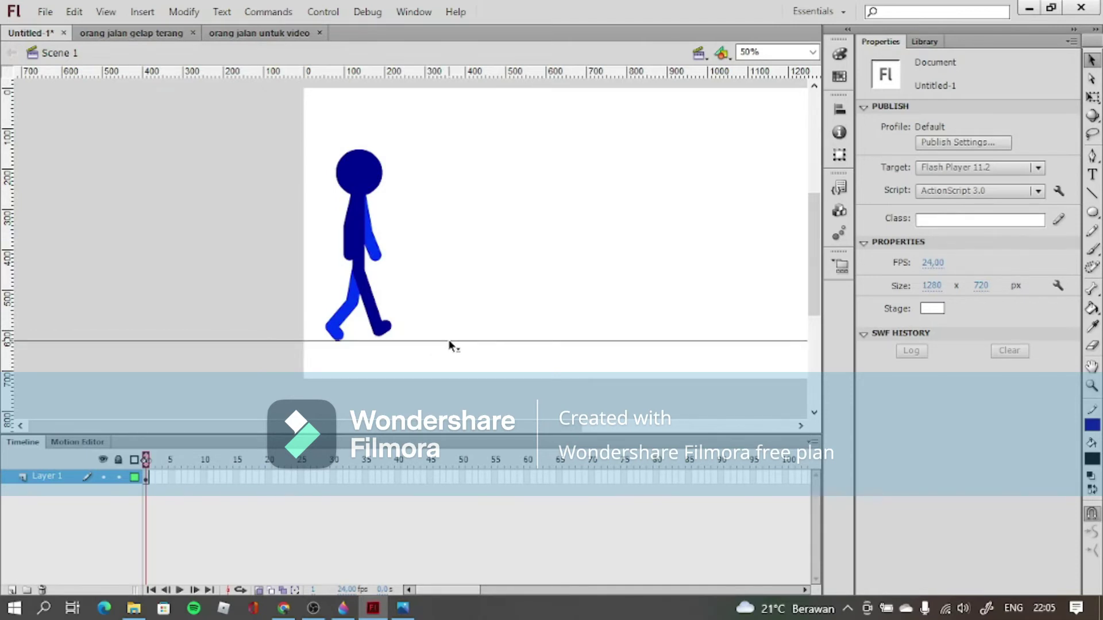
{"action": "left_click_drag", "start_coordinate": [367, 66], "coordinate": [380, 269]}
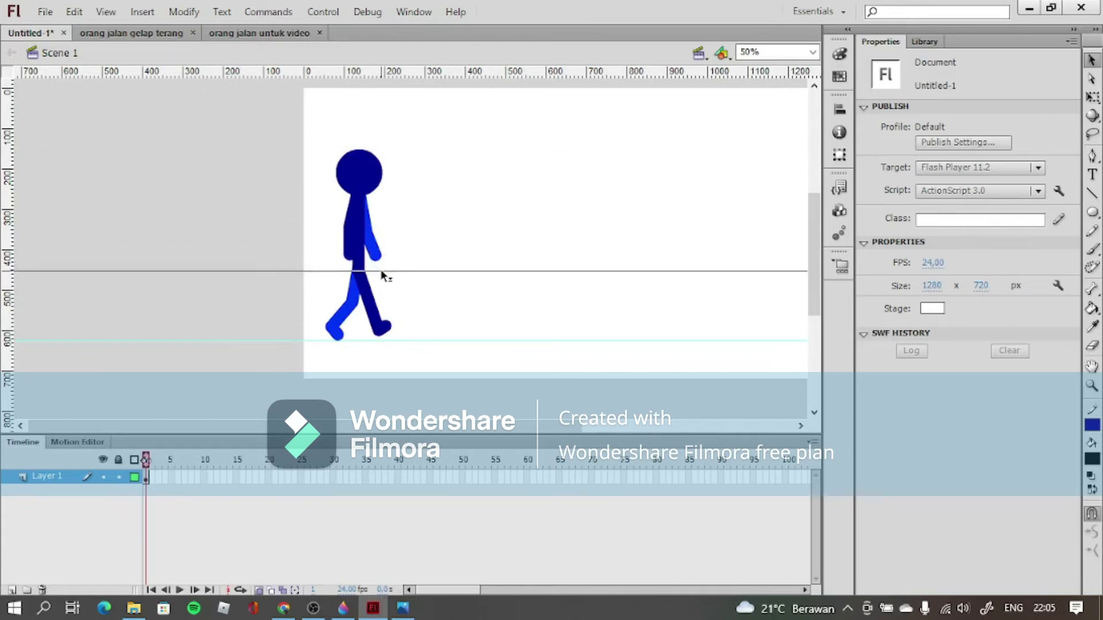
- Align the hip guide precisely and add horizontal guides at the neck and at the top of the head
{"action": "left_click", "coordinate": [813, 52]}
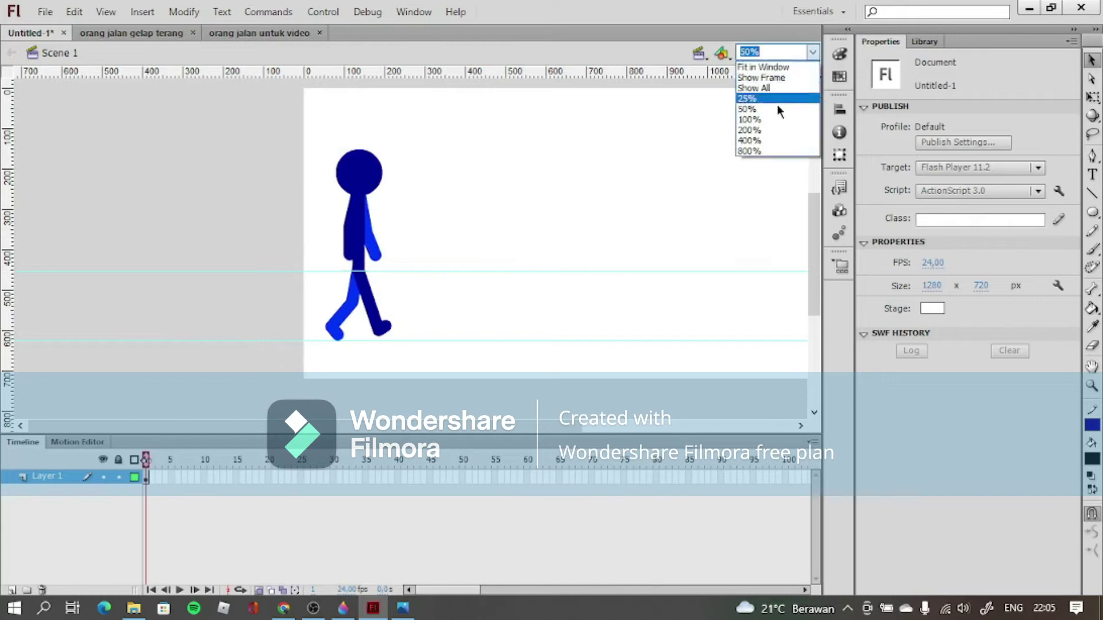
{"action": "left_click", "coordinate": [769, 118]}
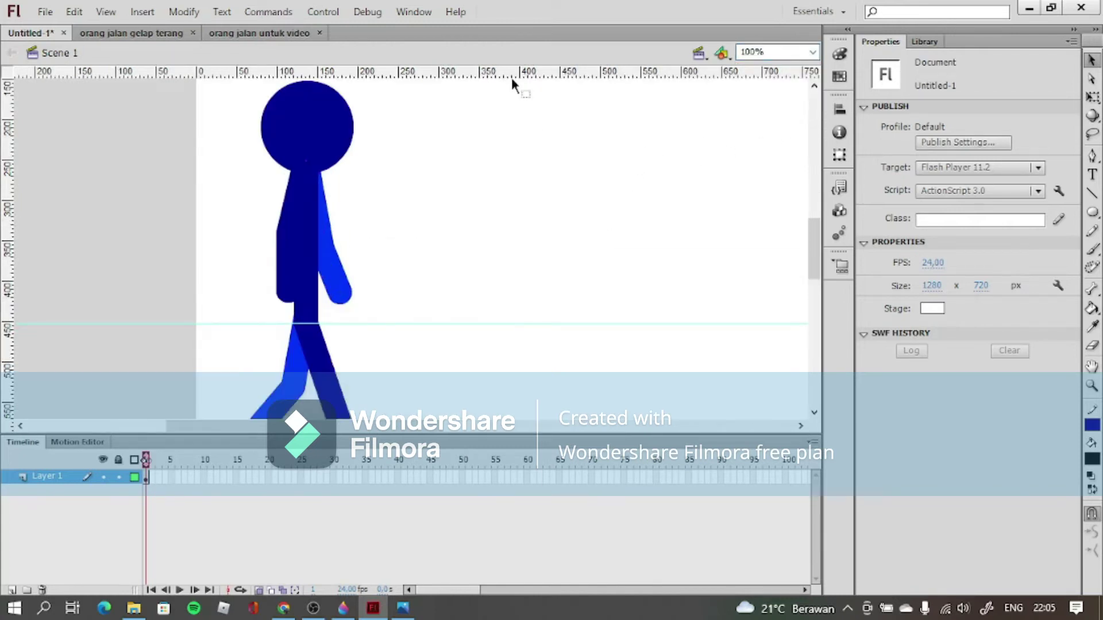
{"action": "left_click_drag", "start_coordinate": [460, 323], "coordinate": [461, 322]}
{"action": "left_click_drag", "start_coordinate": [507, 69], "coordinate": [494, 172]}
{"action": "left_click_drag", "start_coordinate": [667, 66], "coordinate": [664, 81]}
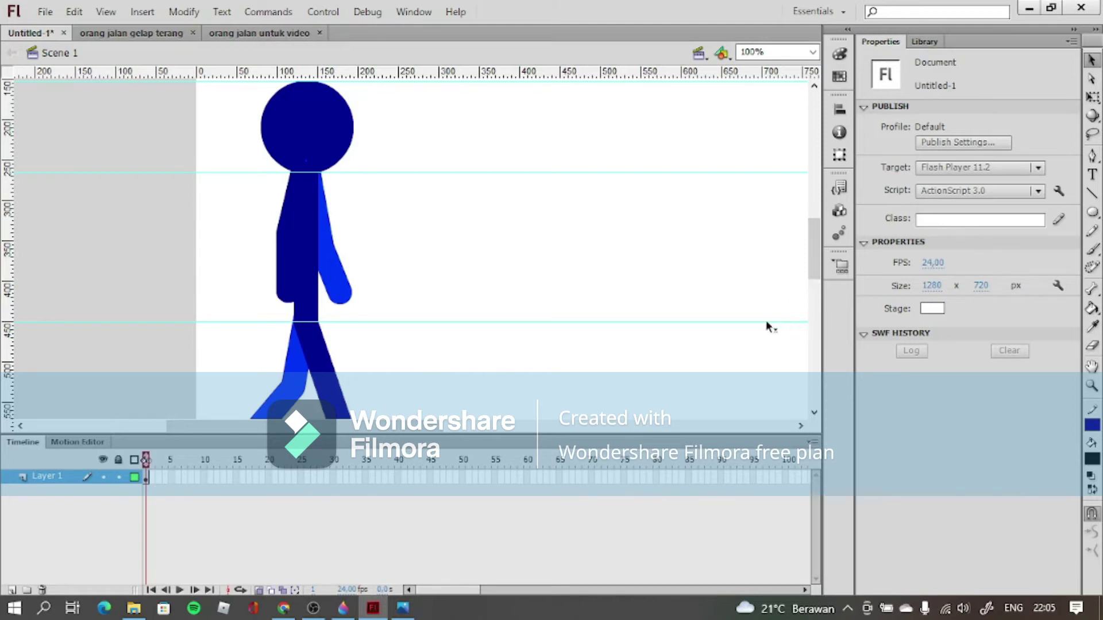
{"action": "left_click_drag", "start_coordinate": [815, 267], "coordinate": [825, 295]}
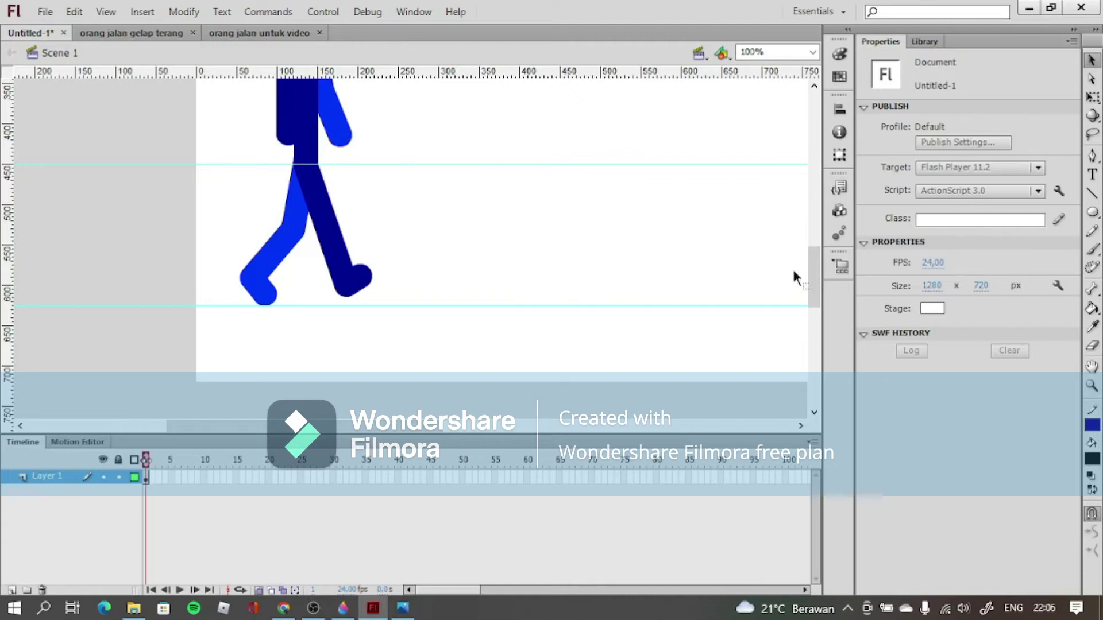
{"action": "left_click_drag", "start_coordinate": [812, 281], "coordinate": [818, 244]}
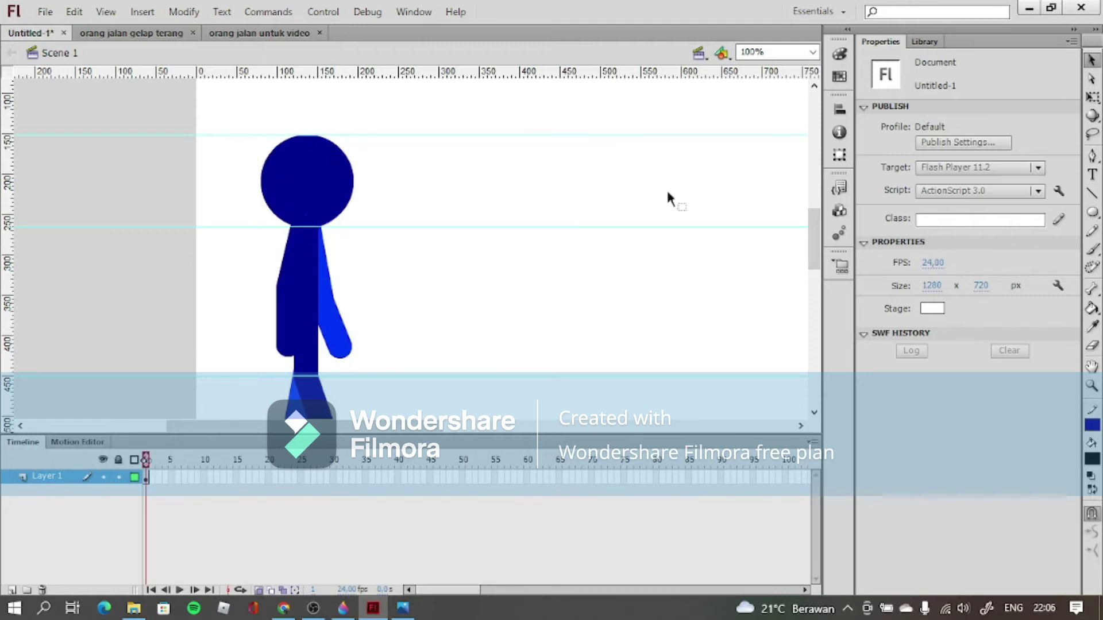
- Switch to Paint 3D and circle the Up pose's legs and the heads of the Down, Passing and last Contact poses in blue
{"action": "left_click", "coordinate": [343, 607]}
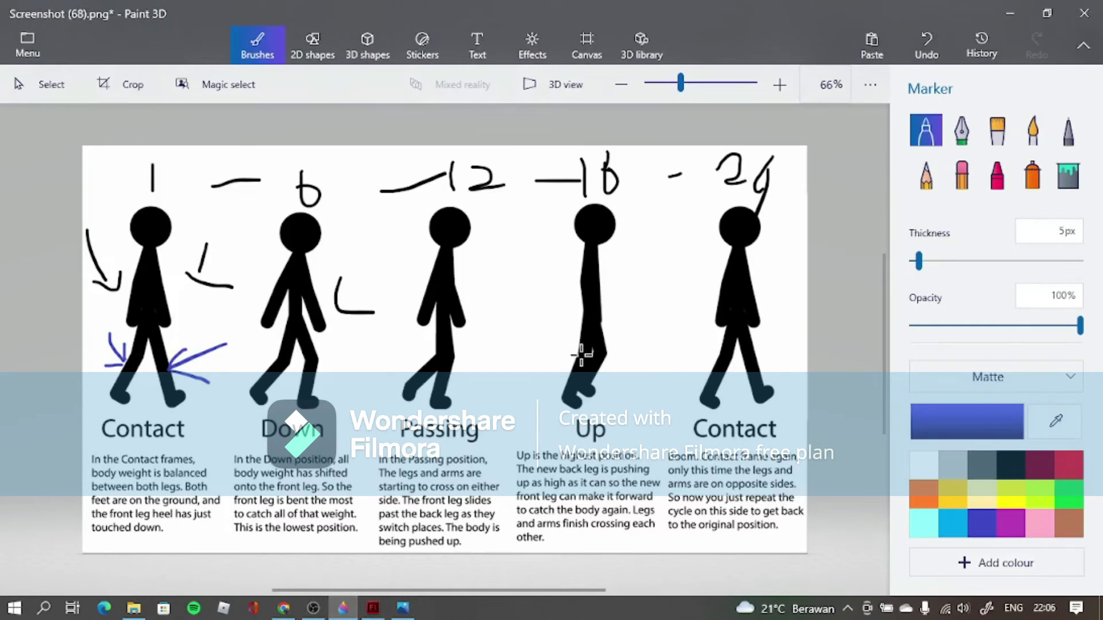
{"action": "mouse_move", "coordinate": [632, 312]}
{"action": "left_mouse_down"}
{"action": "mouse_move", "coordinate": [636, 419]}
{"action": "mouse_move", "coordinate": [618, 290]}
{"action": "left_mouse_up"}
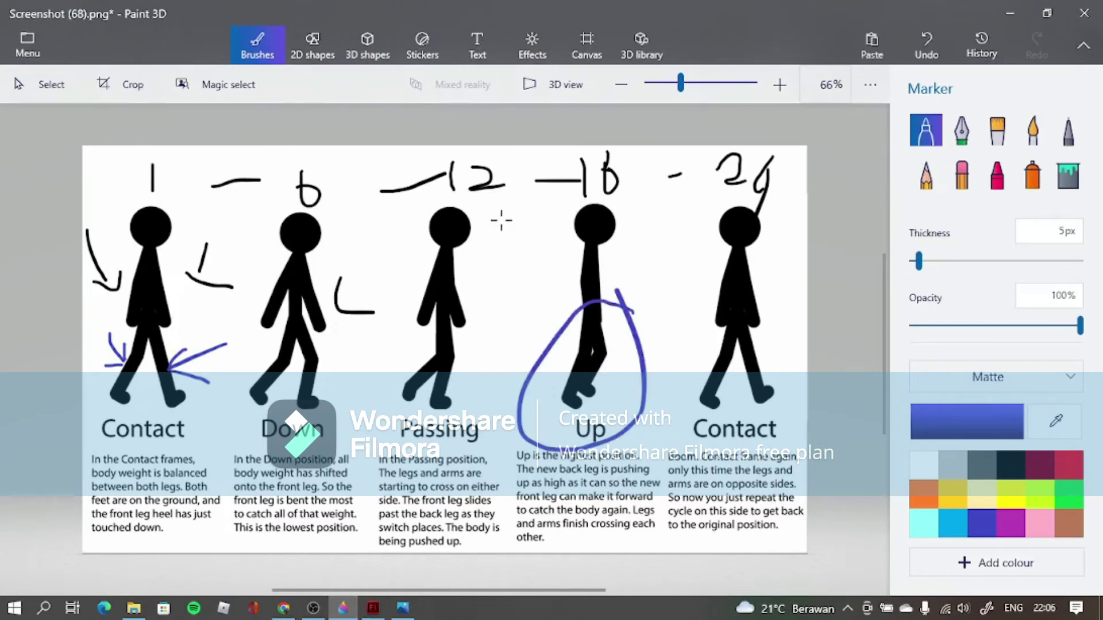
{"action": "mouse_move", "coordinate": [298, 206]}
{"action": "left_mouse_down"}
{"action": "mouse_move", "coordinate": [269, 231]}
{"action": "mouse_move", "coordinate": [336, 238]}
{"action": "left_mouse_up"}
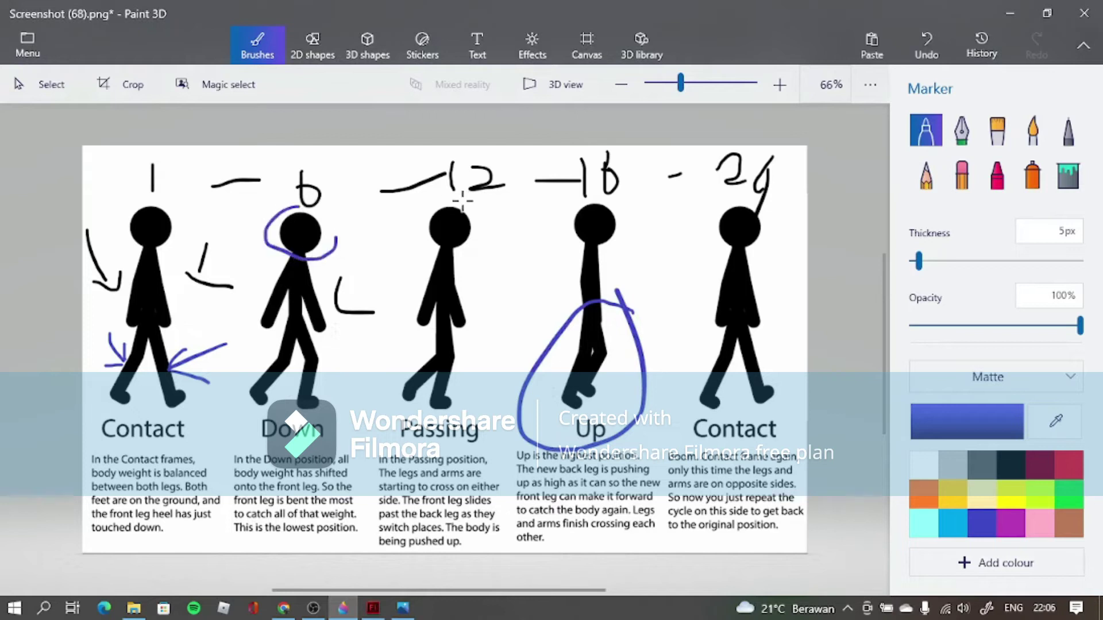
{"action": "left_click_drag", "start_coordinate": [458, 203], "coordinate": [504, 247]}
{"action": "mouse_move", "coordinate": [753, 196]}
{"action": "left_mouse_down"}
{"action": "mouse_move", "coordinate": [705, 243]}
{"action": "mouse_move", "coordinate": [765, 198]}
{"action": "left_mouse_up"}
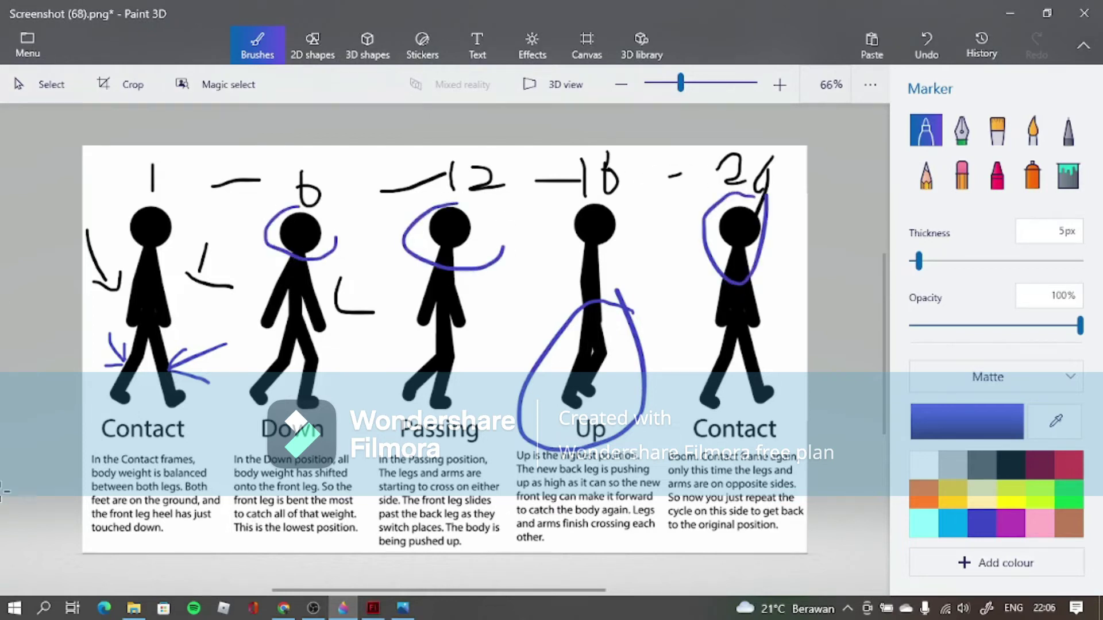
- View the eight-pose walk cycle reference image in Photos and return to the Flash drawing
{"action": "left_click", "coordinate": [402, 608]}
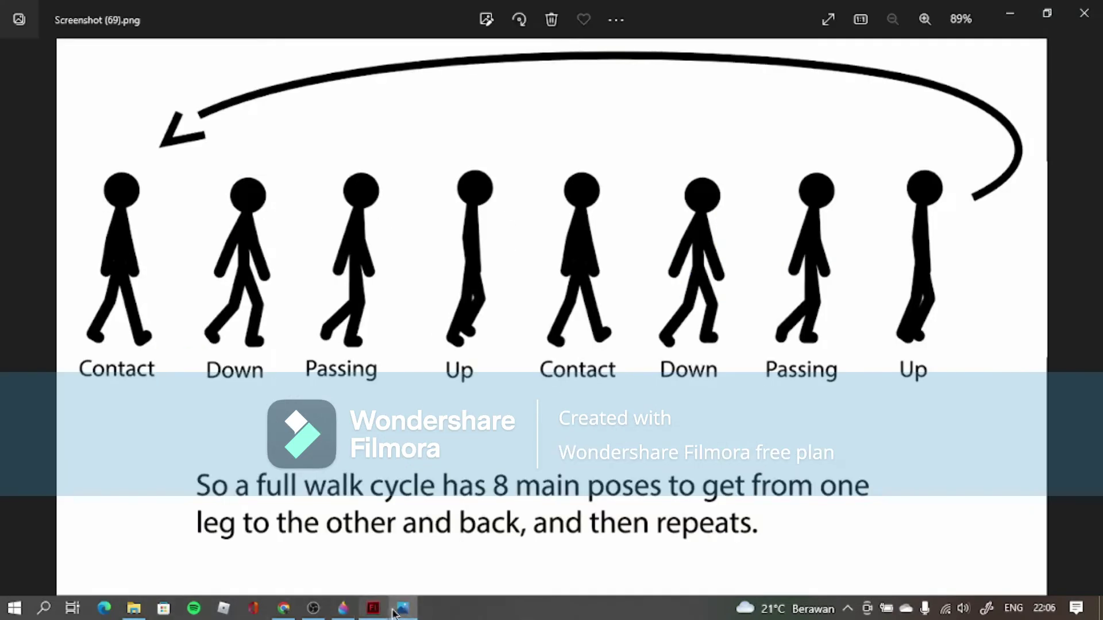
{"action": "left_click", "coordinate": [402, 608]}
{"action": "left_click", "coordinate": [370, 610]}
{"action": "left_click", "coordinate": [370, 610]}
{"action": "left_click", "coordinate": [370, 610]}
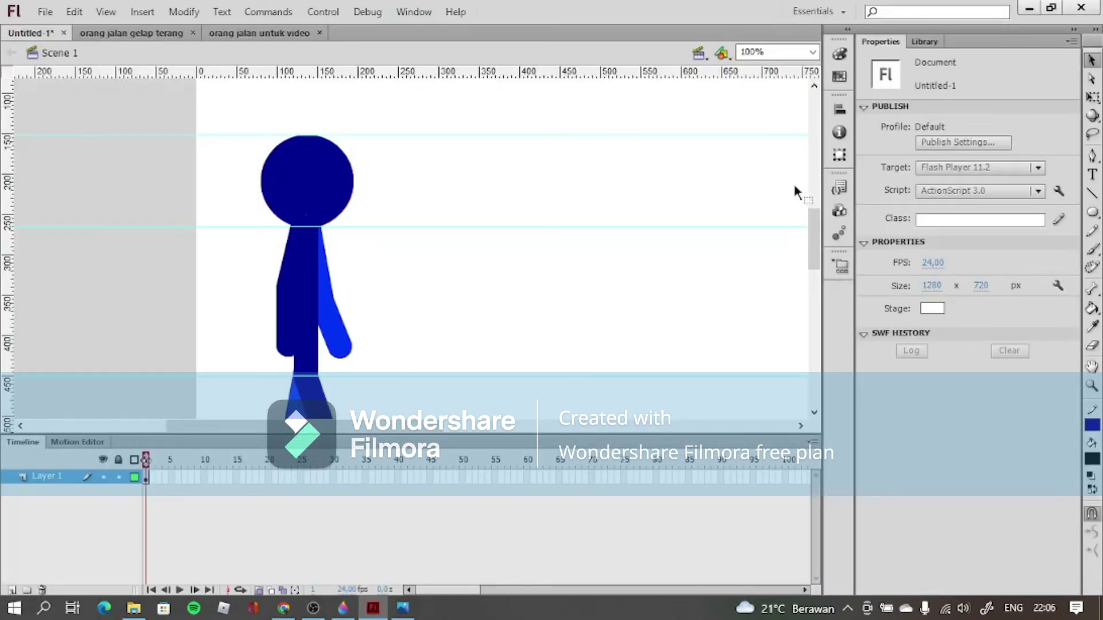
- Delete the dark blue front leg and its foot from the Contact pose
{"action": "left_click", "coordinate": [812, 51]}
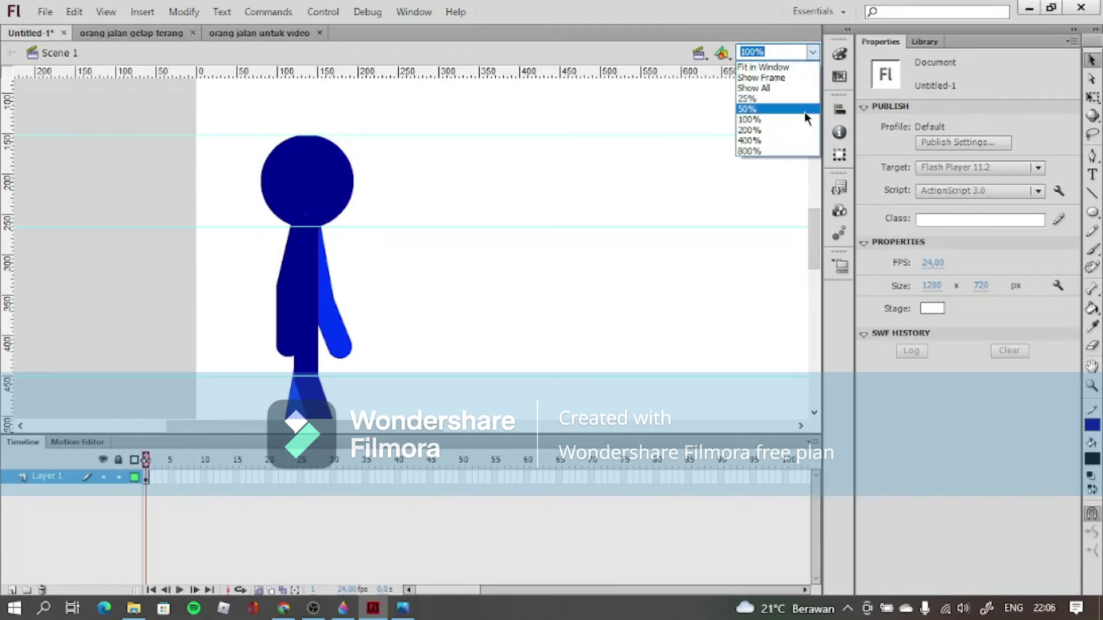
{"action": "left_click", "coordinate": [804, 111]}
{"action": "left_click_drag", "start_coordinate": [817, 230], "coordinate": [824, 245]}
{"action": "left_click", "coordinate": [813, 52]}
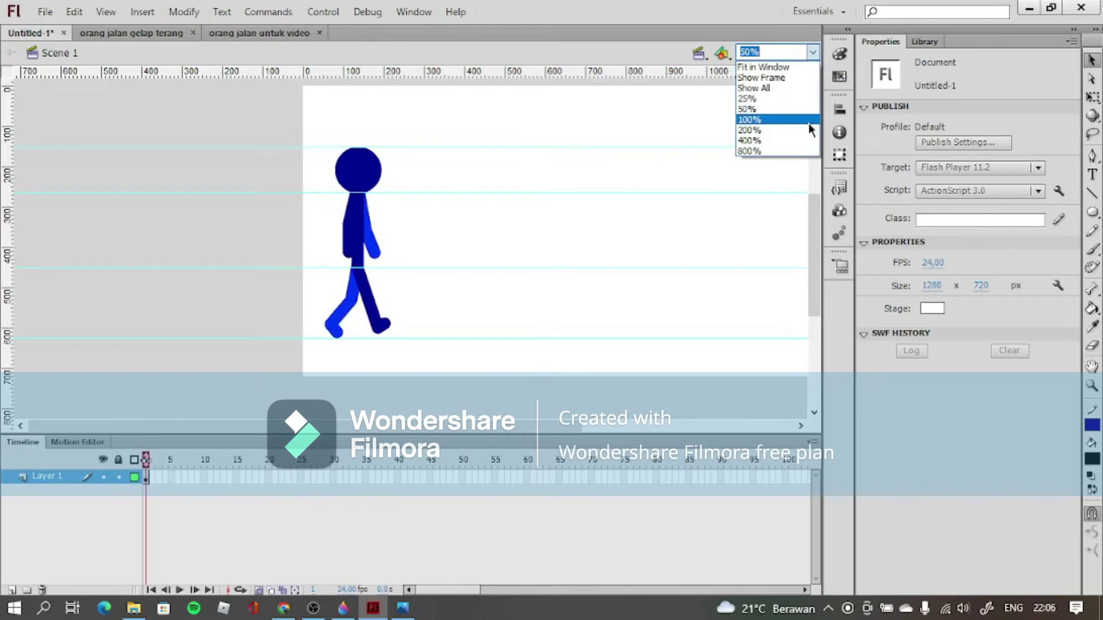
{"action": "left_click", "coordinate": [808, 123]}
{"action": "left_click_drag", "start_coordinate": [812, 254], "coordinate": [818, 284]}
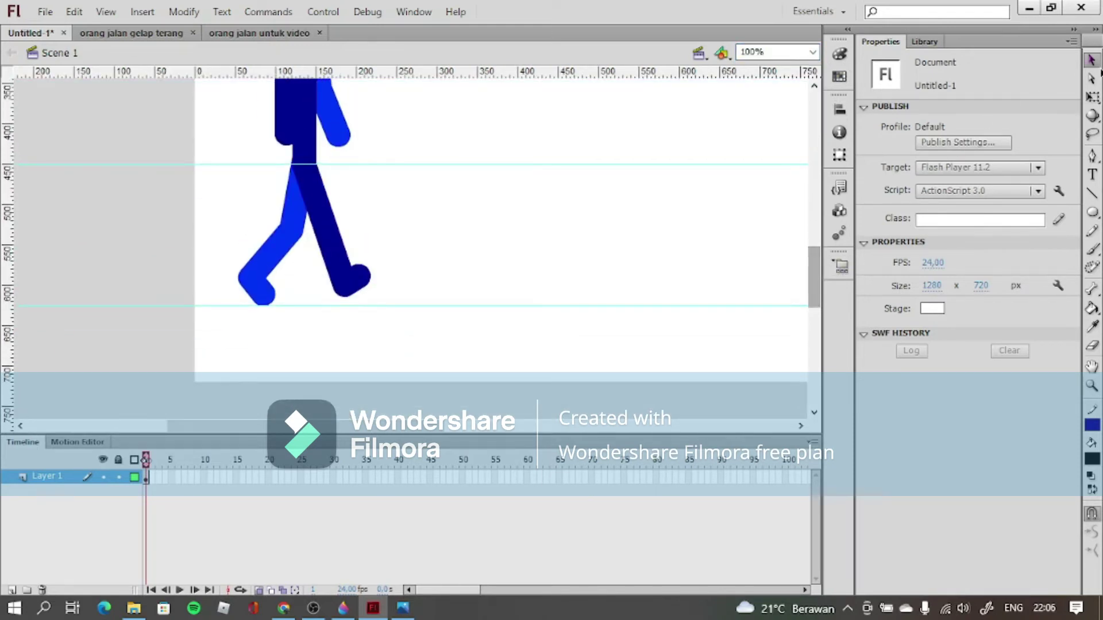
{"action": "left_click", "coordinate": [333, 246]}
{"action": "key", "text": "Delete"}
{"action": "left_click", "coordinate": [352, 283]}
{"action": "key", "text": "Delete"}
- Redraw the dark blue front leg as a straight line from the hip to the ground guide, with a raised foot
{"action": "key", "text": "n"}
{"action": "mouse_move", "coordinate": [305, 160]}
{"action": "left_mouse_down"}
{"action": "mouse_move", "coordinate": [339, 305]}
{"action": "mouse_move", "coordinate": [365, 282]}
{"action": "left_mouse_up"}
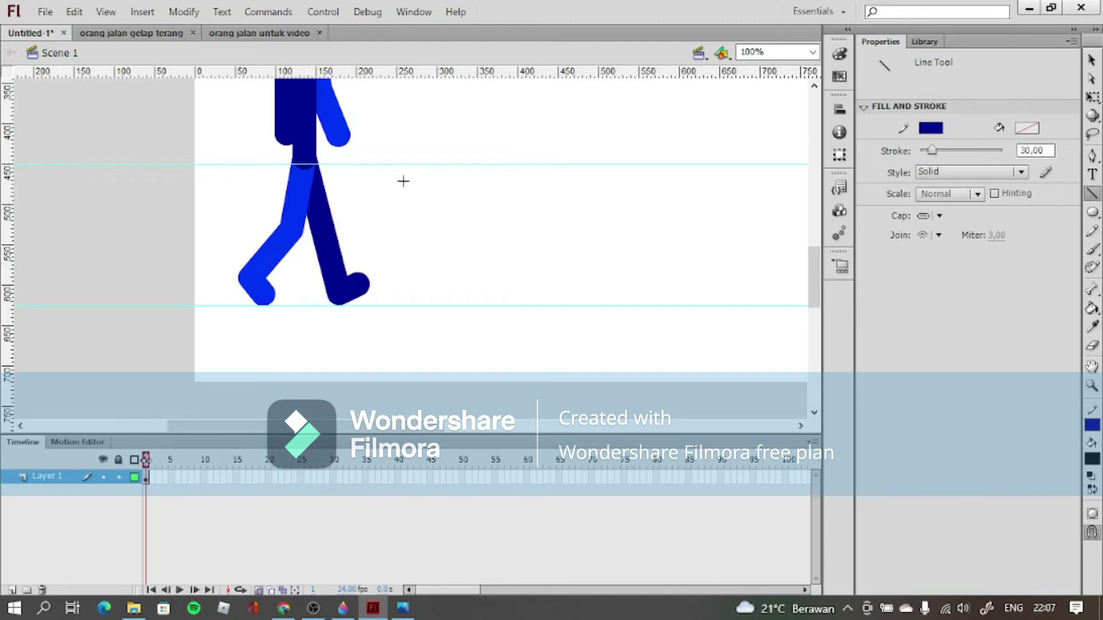
{"action": "key", "text": "v"}
{"action": "left_click", "coordinate": [328, 247]}
{"action": "left_click", "coordinate": [442, 253]}
{"action": "left_click_drag", "start_coordinate": [814, 280], "coordinate": [821, 248]}
- Insert a blank keyframe at frame 6 and select that frame for the Down pose
{"action": "right_click", "coordinate": [174, 478]}
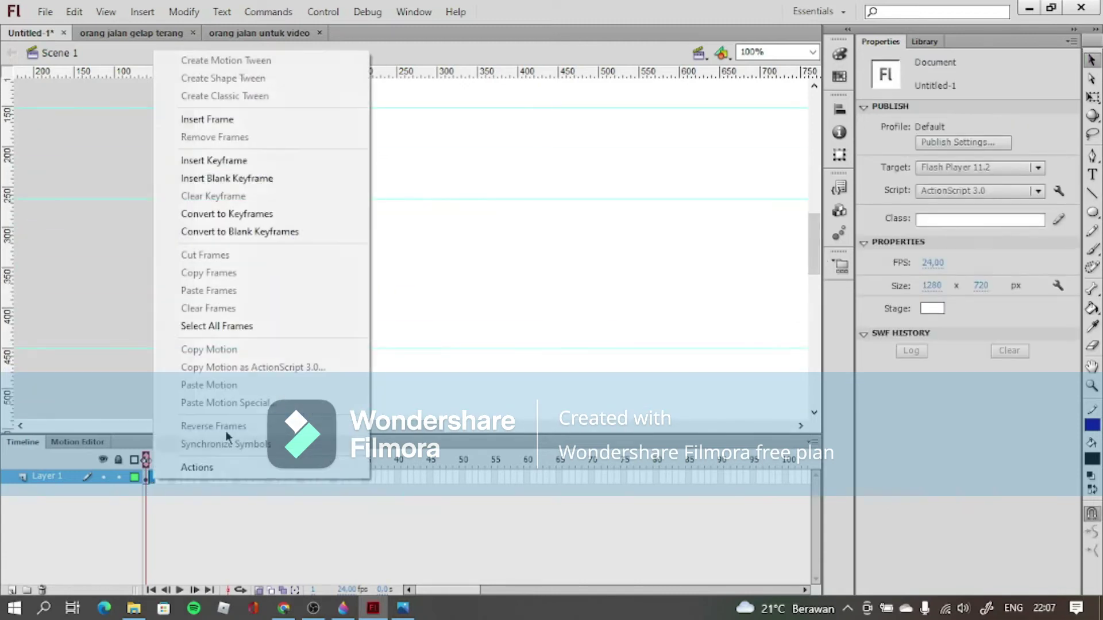
{"action": "left_click", "coordinate": [327, 181]}
{"action": "left_click", "coordinate": [211, 478]}
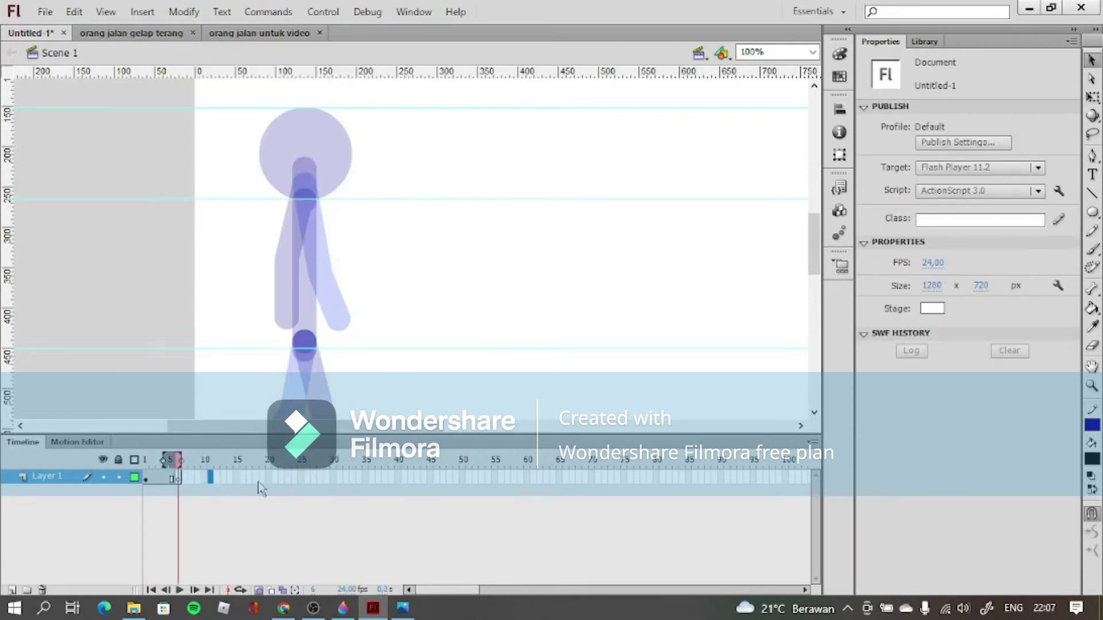
{"action": "left_click", "coordinate": [274, 477]}
{"action": "left_click", "coordinate": [175, 480]}
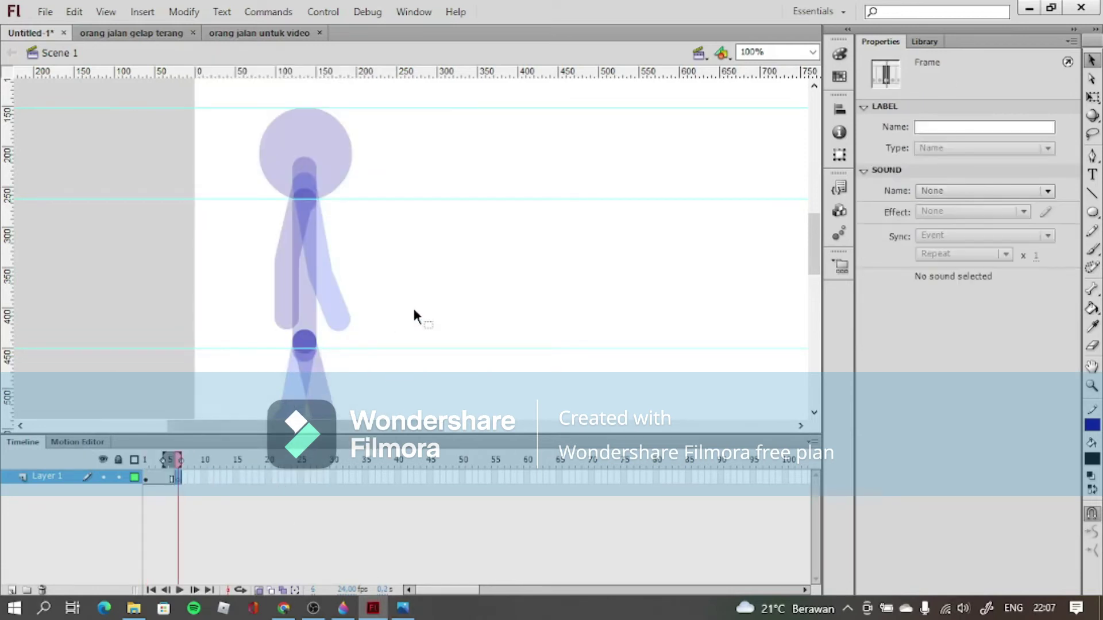
- Choose the Oval tool and set it to no fill
{"action": "mouse_move", "coordinate": [814, 254]}
{"action": "left_mouse_down"}
{"action": "mouse_move", "coordinate": [815, 278]}
{"action": "mouse_move", "coordinate": [826, 234]}
{"action": "mouse_move", "coordinate": [825, 270]}
{"action": "mouse_move", "coordinate": [830, 249]}
{"action": "left_mouse_up"}
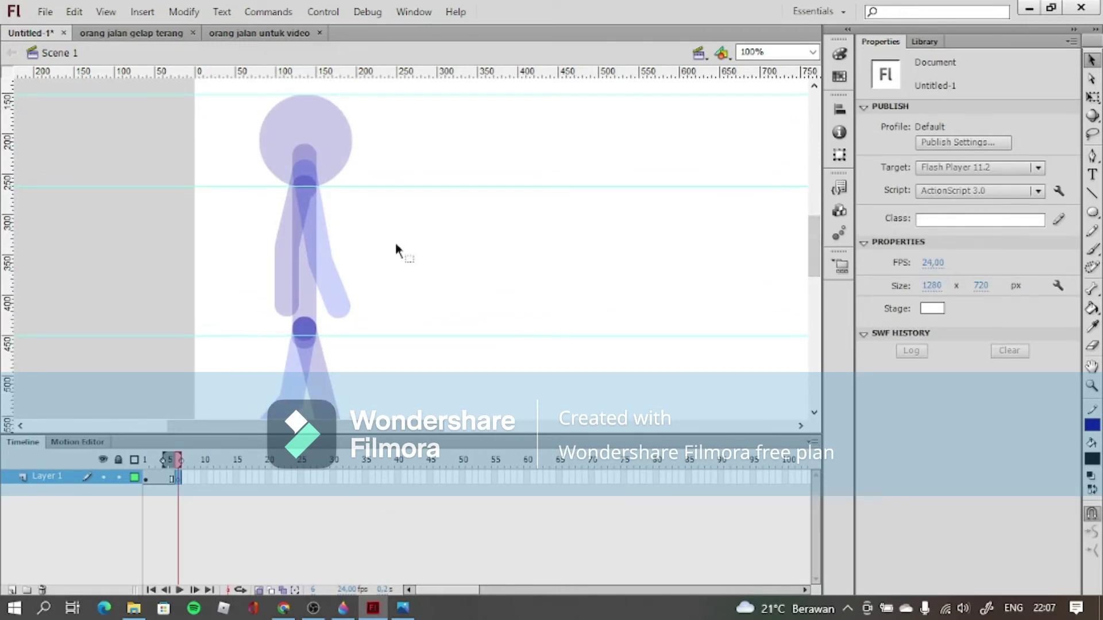
{"action": "mouse_move", "coordinate": [816, 264]}
{"action": "left_mouse_down"}
{"action": "mouse_move", "coordinate": [821, 285]}
{"action": "mouse_move", "coordinate": [831, 248]}
{"action": "mouse_move", "coordinate": [833, 260]}
{"action": "left_mouse_up"}
{"action": "left_click", "coordinate": [1093, 212]}
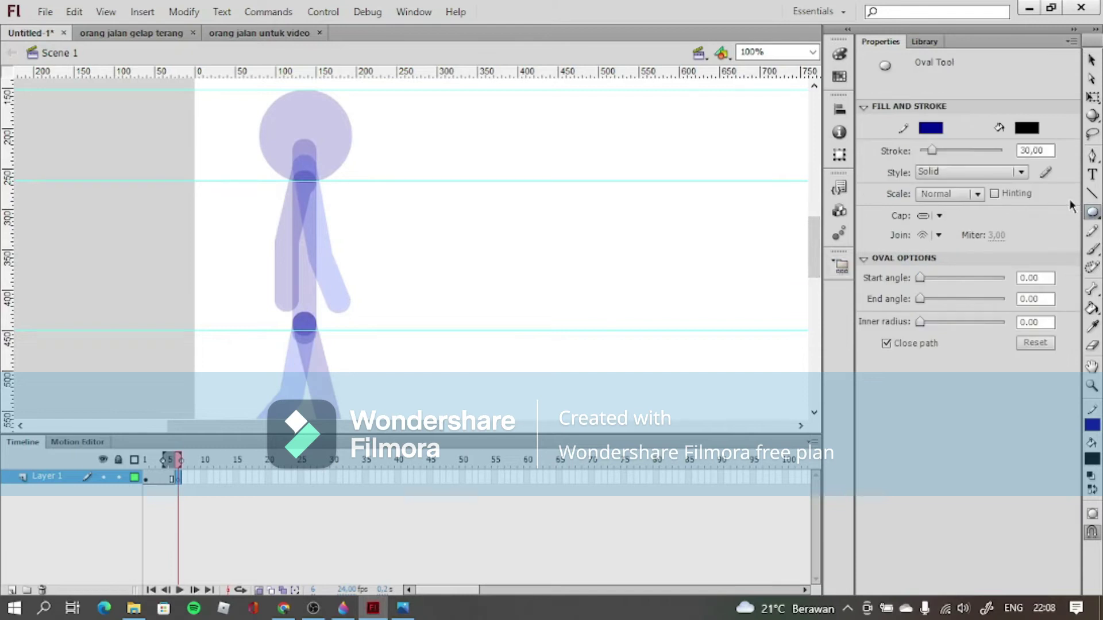
{"action": "left_click", "coordinate": [1027, 130]}
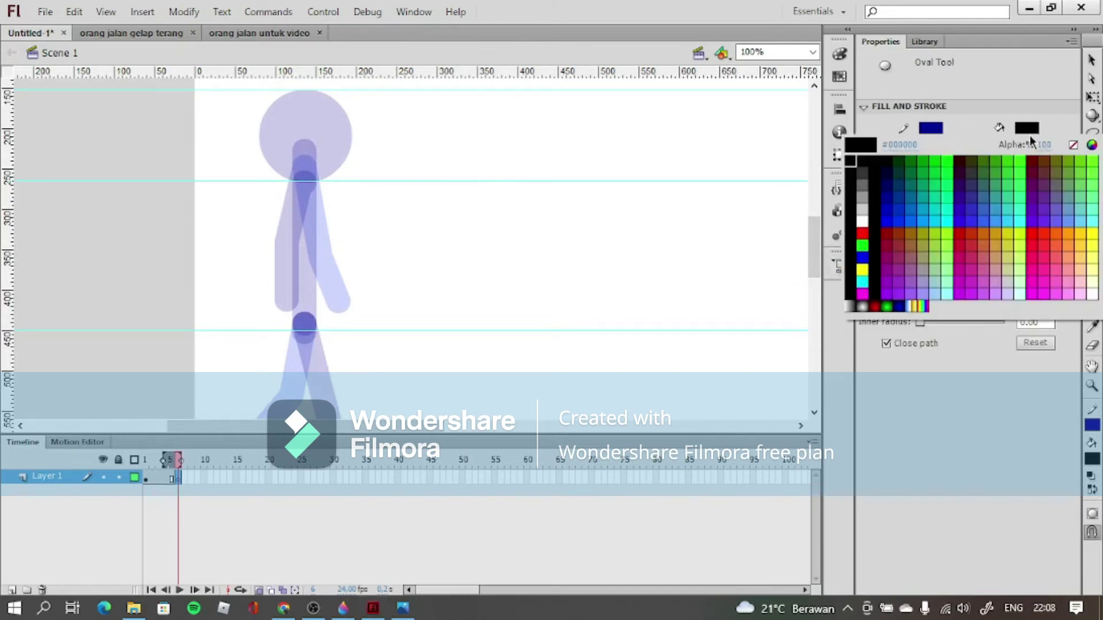
{"action": "left_click", "coordinate": [1072, 145]}
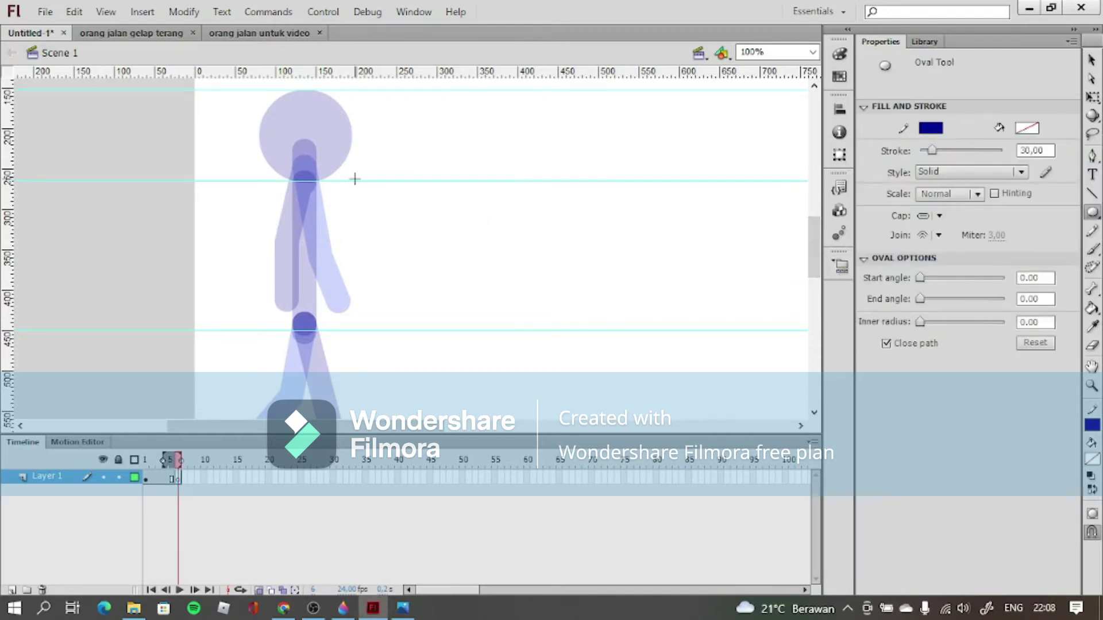
{"action": "left_click_drag", "start_coordinate": [817, 263], "coordinate": [818, 253]}
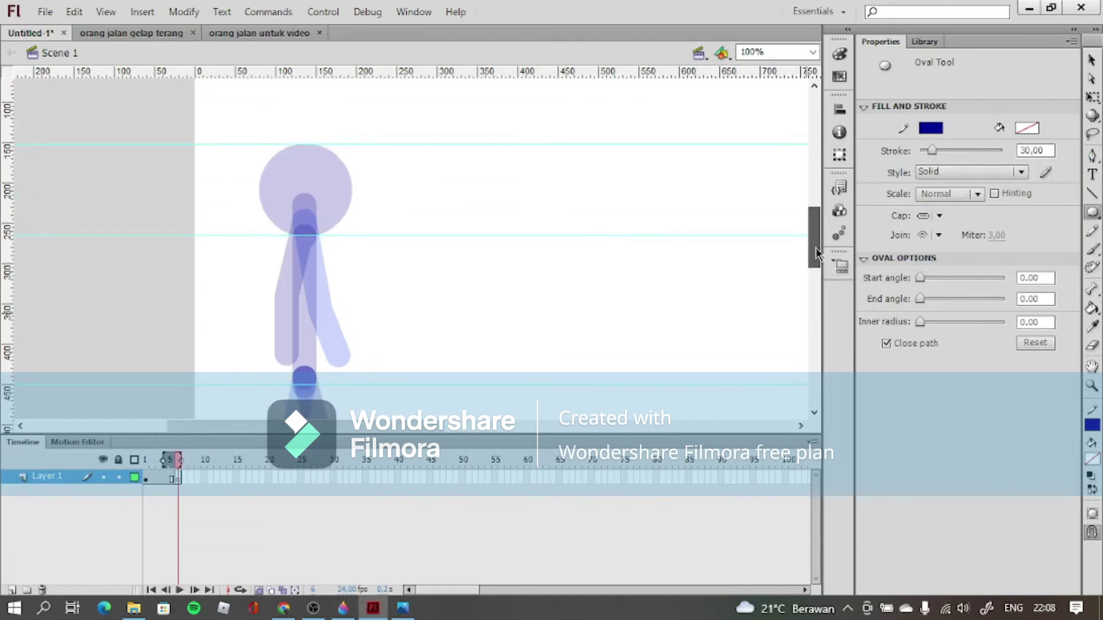
- Examine the Down pose in the Photos and Paint 3D reference images and return to the Flash drawing
{"action": "left_click", "coordinate": [403, 607]}
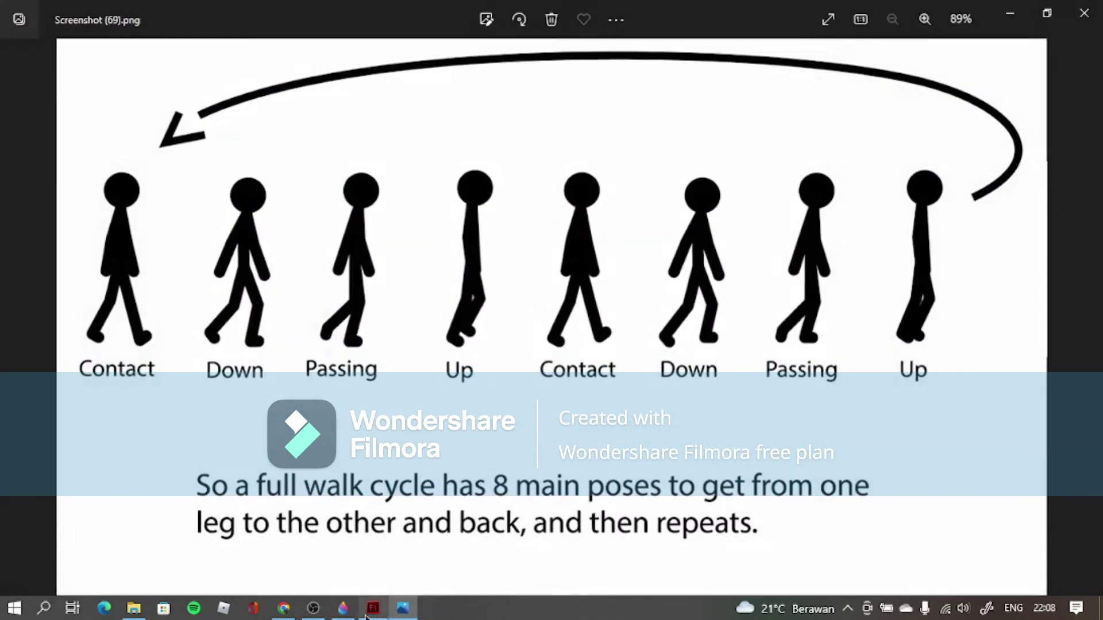
{"action": "left_click", "coordinate": [343, 608]}
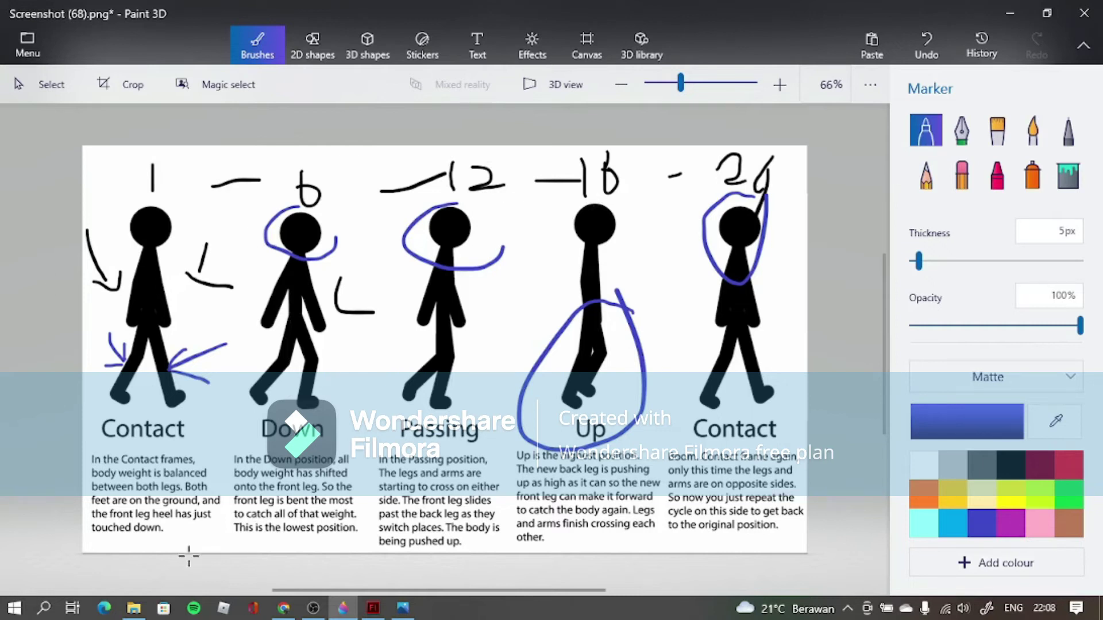
{"action": "left_click", "coordinate": [369, 612]}
- Try to draw the Down pose's head as an outlined oval without fill, and undo it
{"action": "left_click_drag", "start_coordinate": [812, 259], "coordinate": [813, 266]}
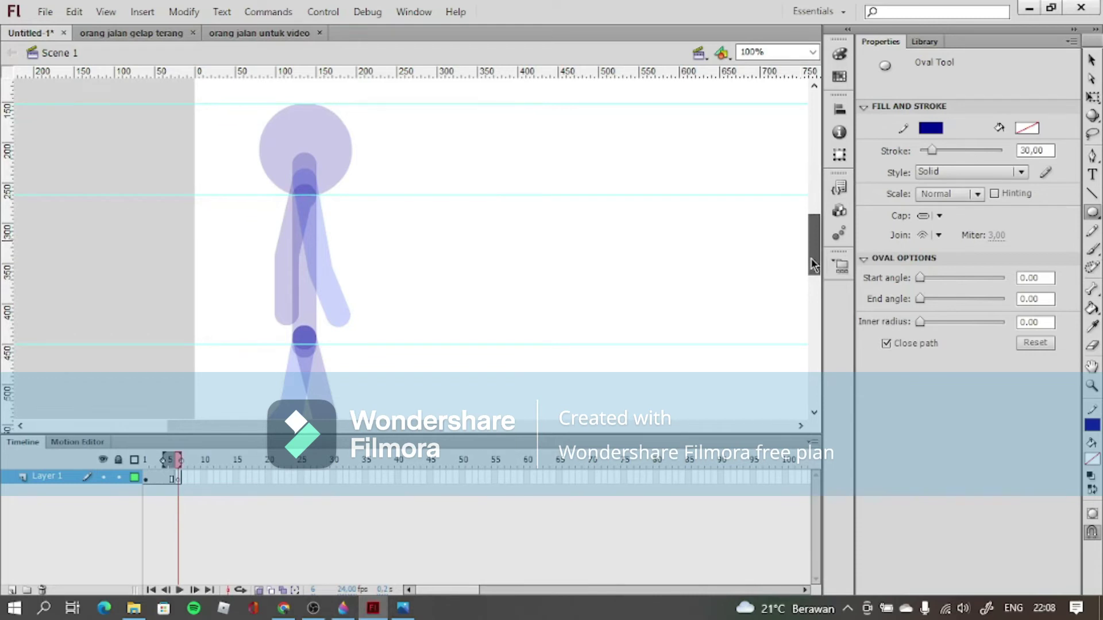
{"action": "mouse_move", "coordinate": [812, 260]}
{"action": "left_mouse_down"}
{"action": "mouse_move", "coordinate": [812, 286]}
{"action": "mouse_move", "coordinate": [821, 276]}
{"action": "left_mouse_up"}
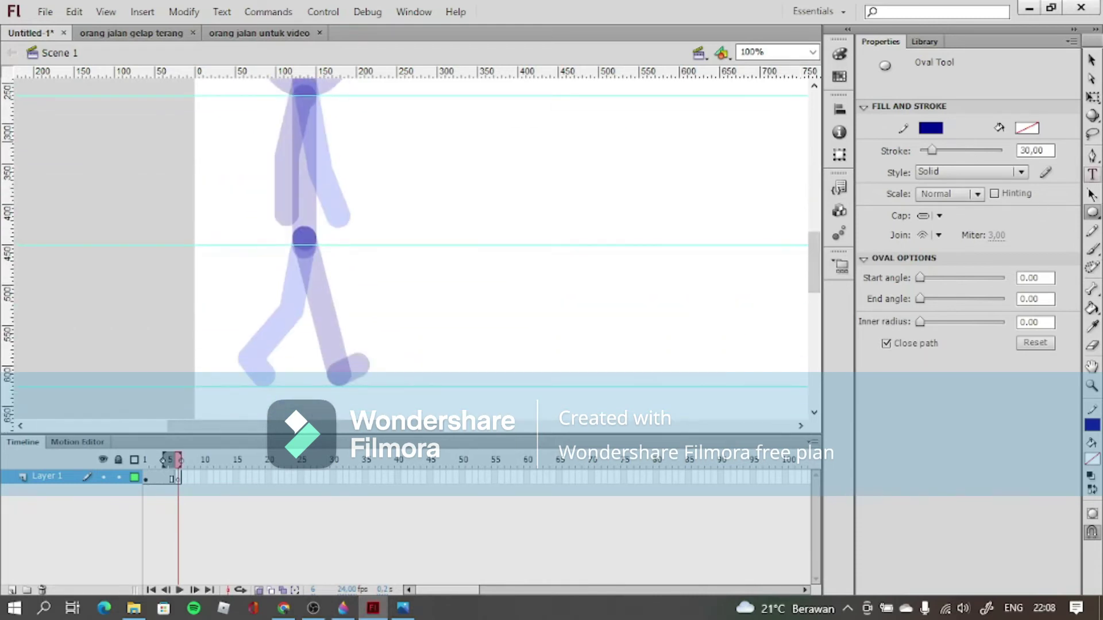
{"action": "scroll", "coordinate": [322, 139], "scroll_direction": "up", "scroll_amount": 3}
{"action": "left_click_drag", "start_coordinate": [322, 139], "coordinate": [417, 231]}
{"action": "key", "text": "ctrl+z"}
- Draw a dark blue head circle without stroke, about 113 x 113 px, slightly lower than the onion-skinned Contact head
{"action": "left_click", "coordinate": [1027, 129]}
{"action": "left_click", "coordinate": [934, 127]}
{"action": "left_click", "coordinate": [1049, 142]}
{"action": "left_click_drag", "start_coordinate": [287, 139], "coordinate": [379, 231]}
{"action": "left_click", "coordinate": [1092, 60]}
{"action": "left_click_drag", "start_coordinate": [338, 185], "coordinate": [320, 185]}
{"action": "left_click", "coordinate": [494, 213]}
- Draw the Down pose's body as a dark blue vertical line from inside the head to the hip guide, and select the head
{"action": "scroll", "coordinate": [494, 213], "scroll_direction": "down", "scroll_amount": 4}
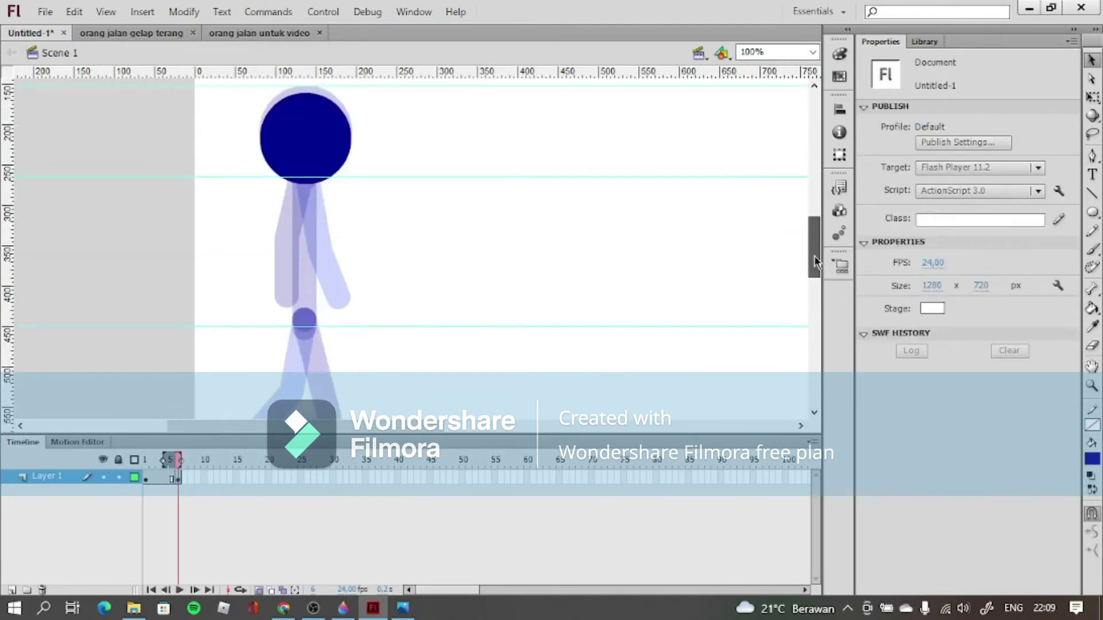
{"action": "key", "text": "n"}
{"action": "left_click_drag", "start_coordinate": [303, 267], "coordinate": [303, 270]}
{"action": "key", "text": "ctrl+z"}
{"action": "left_click_drag", "start_coordinate": [304, 121], "coordinate": [304, 268]}
{"action": "scroll", "coordinate": [817, 263], "scroll_direction": "up", "scroll_amount": 2}
{"action": "key", "text": "v"}
{"action": "left_click", "coordinate": [304, 138]}
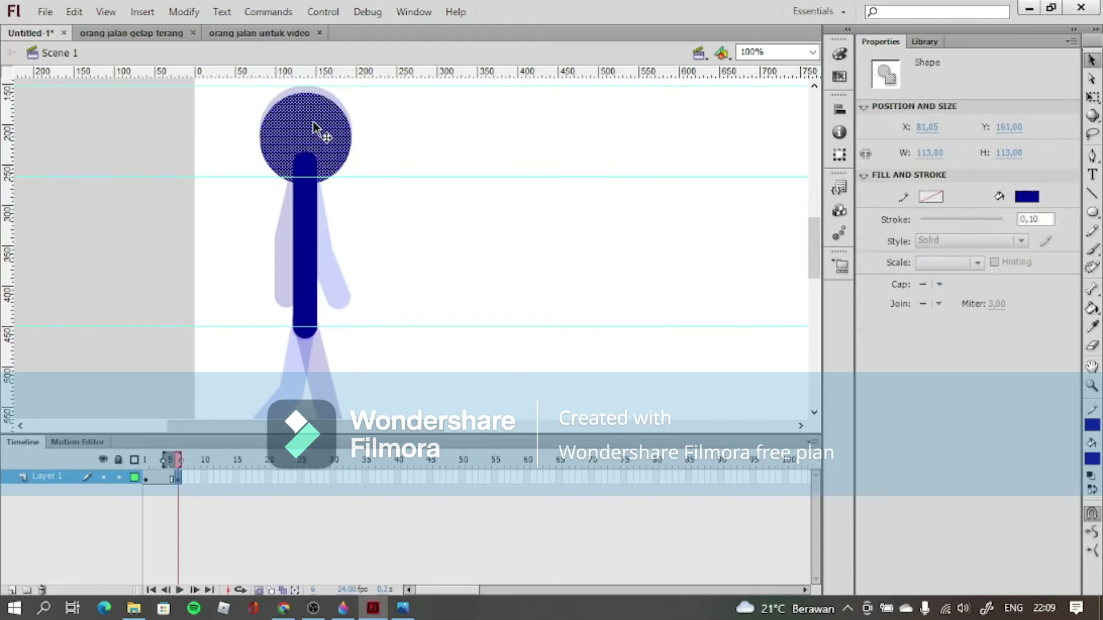
- Draw the Down pose's front leg at frame 6 with dark blue lines from the hip guide through a bent knee to a flat foot
{"action": "left_click", "coordinate": [521, 137]}
{"action": "scroll", "coordinate": [816, 250], "scroll_direction": "down", "scroll_amount": 2}
{"action": "left_click", "coordinate": [146, 478]}
{"action": "left_click", "coordinate": [179, 479]}
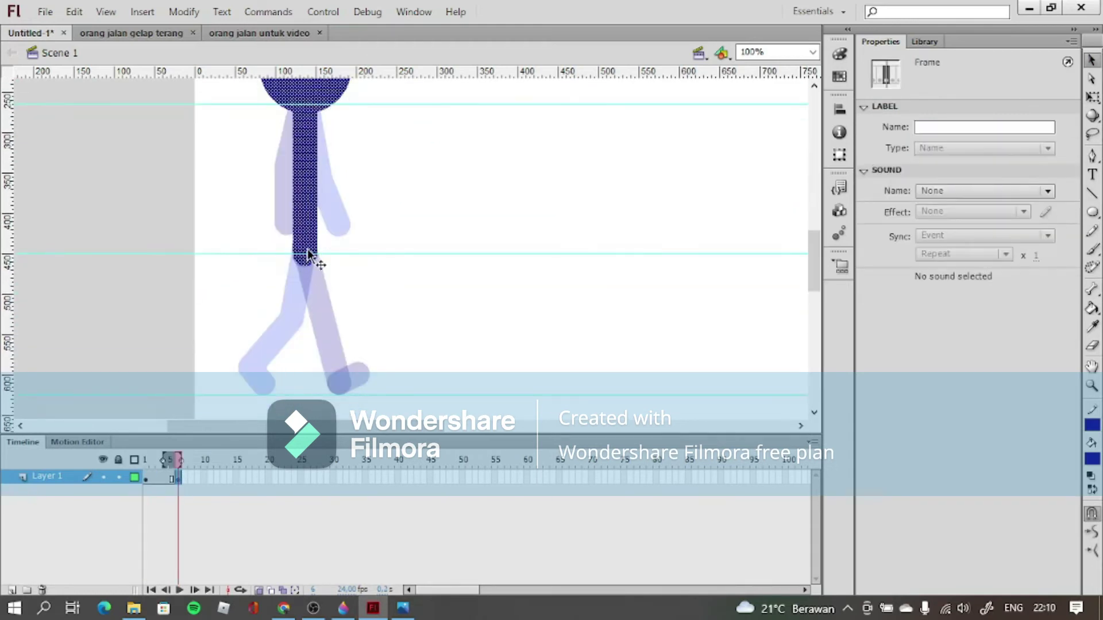
{"action": "key", "text": "n"}
{"action": "left_click_drag", "start_coordinate": [306, 259], "coordinate": [336, 316]}
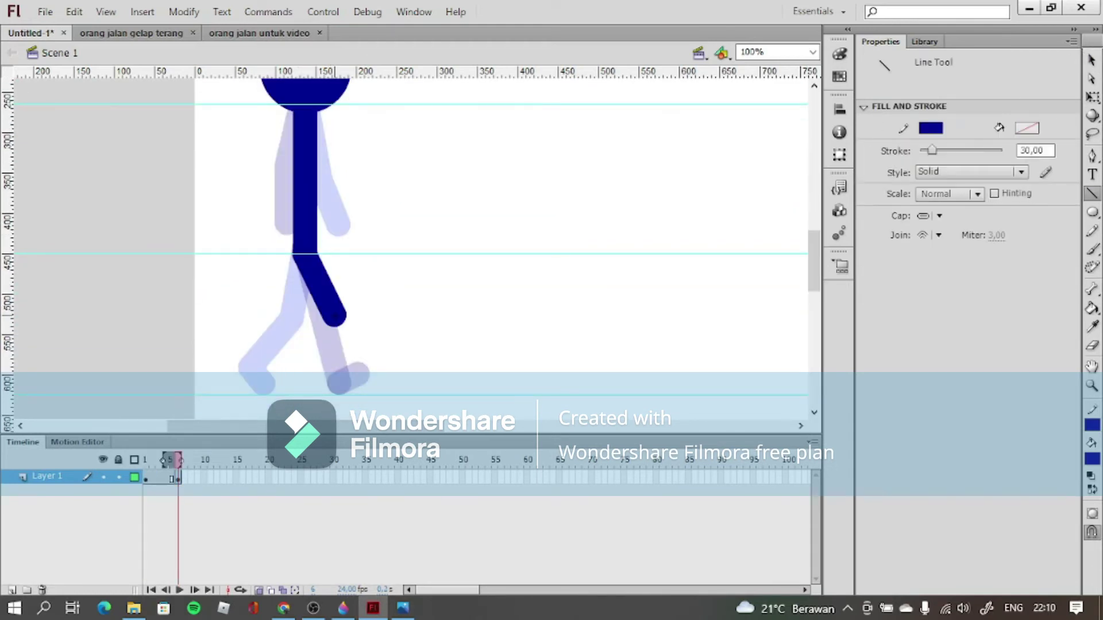
{"action": "left_click_drag", "start_coordinate": [338, 384], "coordinate": [343, 383]}
{"action": "left_click_drag", "start_coordinate": [343, 383], "coordinate": [359, 383]}
- Draw the Down pose's rear leg in lighter blue, bent back from the hip, and place it behind the dark leg and body
{"action": "left_click", "coordinate": [931, 127]}
{"action": "left_click", "coordinate": [848, 270]}
{"action": "left_click_drag", "start_coordinate": [288, 321], "coordinate": [266, 386]}
{"action": "key", "text": "v"}
{"action": "left_click", "coordinate": [344, 237]}
{"action": "left_click", "coordinate": [212, 136]}
{"action": "scroll", "coordinate": [315, 125], "scroll_direction": "up", "scroll_amount": 1}
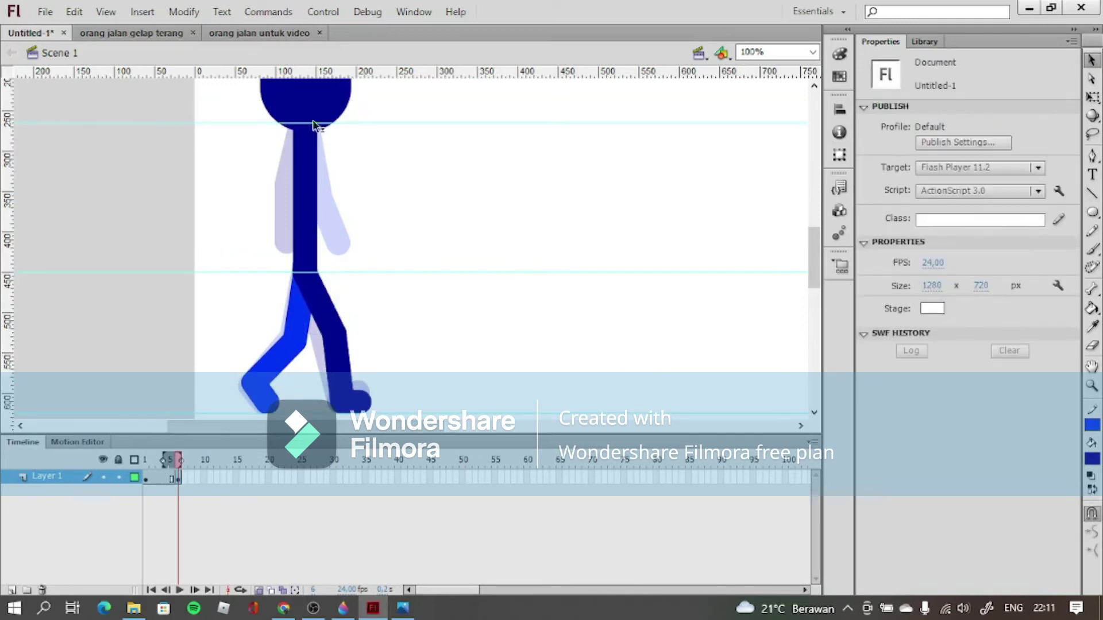
- Draw the Down pose's forward arm in lighter blue, from the shoulder through a bent elbow ahead of the onion-skinned arm
{"action": "left_click", "coordinate": [315, 125]}
{"action": "key", "text": "n"}
{"action": "scroll", "coordinate": [315, 125], "scroll_direction": "up", "scroll_amount": 2}
{"action": "left_click_drag", "start_coordinate": [326, 239], "coordinate": [357, 277]}
{"action": "key", "text": "ctrl+z"}
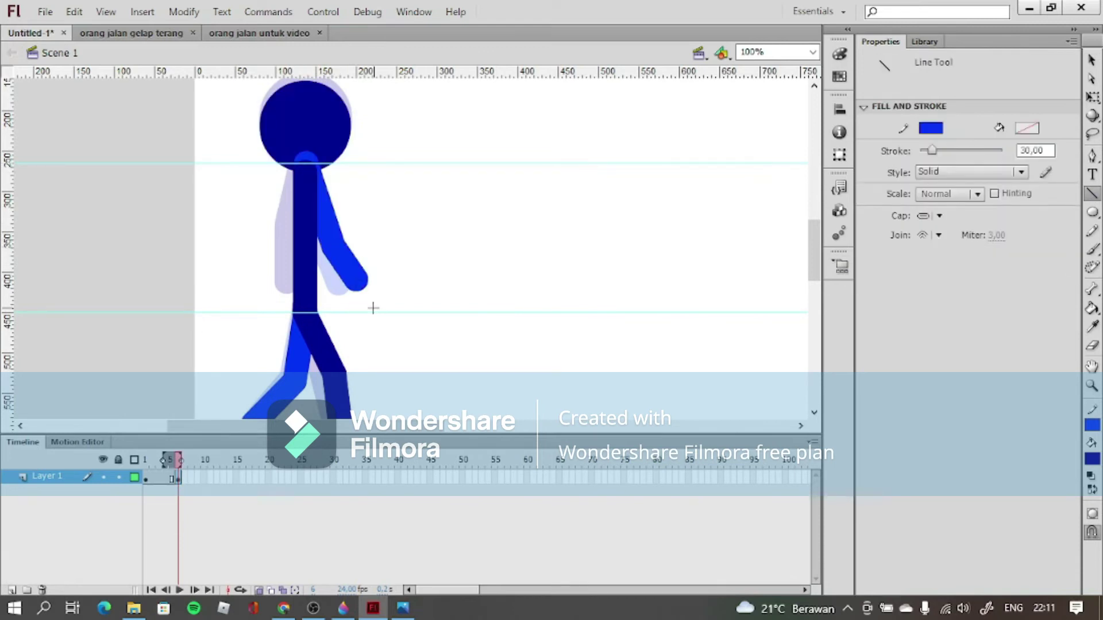
- Draw the Down pose's backward arm in dark blue, from the shoulder through a slightly bent elbow behind the body
{"action": "left_click_drag", "start_coordinate": [273, 223], "coordinate": [273, 229]}
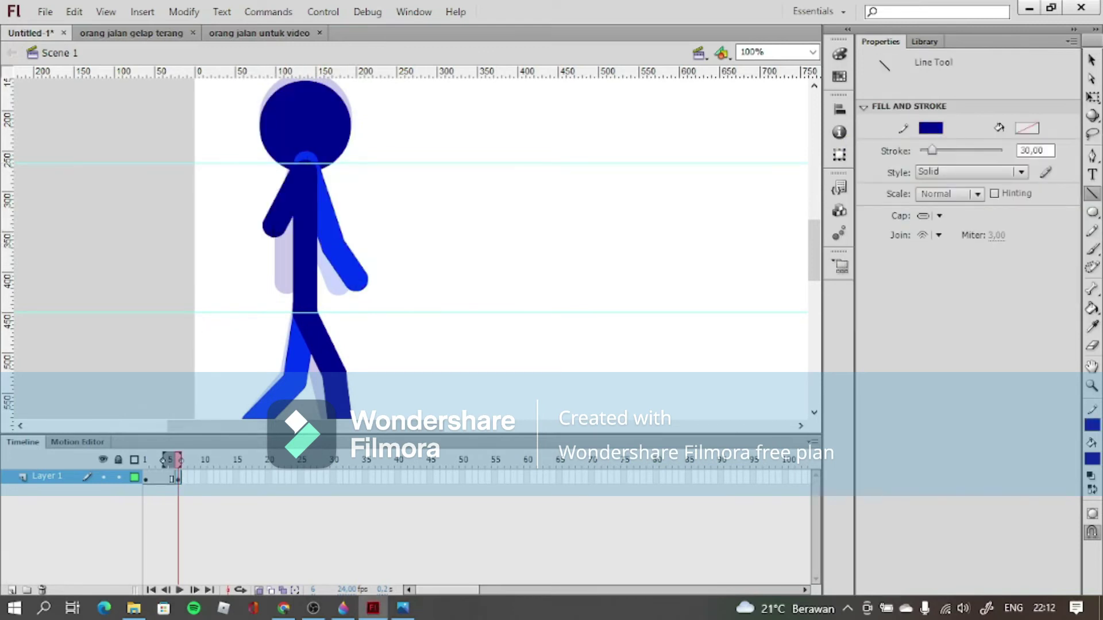
{"action": "left_click_drag", "start_coordinate": [266, 280], "coordinate": [265, 281]}
{"action": "key", "text": "ctrl+z"}
{"action": "left_click_drag", "start_coordinate": [275, 227], "coordinate": [256, 280]}
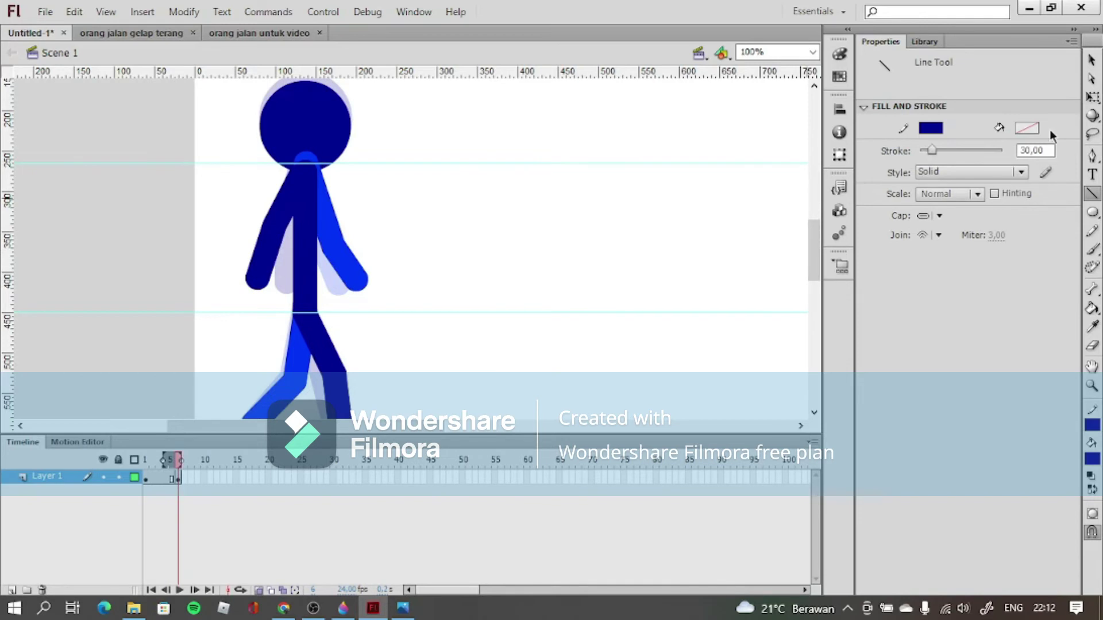
{"action": "left_click", "coordinate": [1091, 59]}
{"action": "left_click", "coordinate": [428, 161]}
- Insert a blank keyframe at frame 11 and draw its supporting leg with dark blue lines joining foot, knee and hip guide
{"action": "scroll", "coordinate": [428, 230], "scroll_direction": "down", "scroll_amount": 3}
{"action": "right_click", "coordinate": [210, 477]}
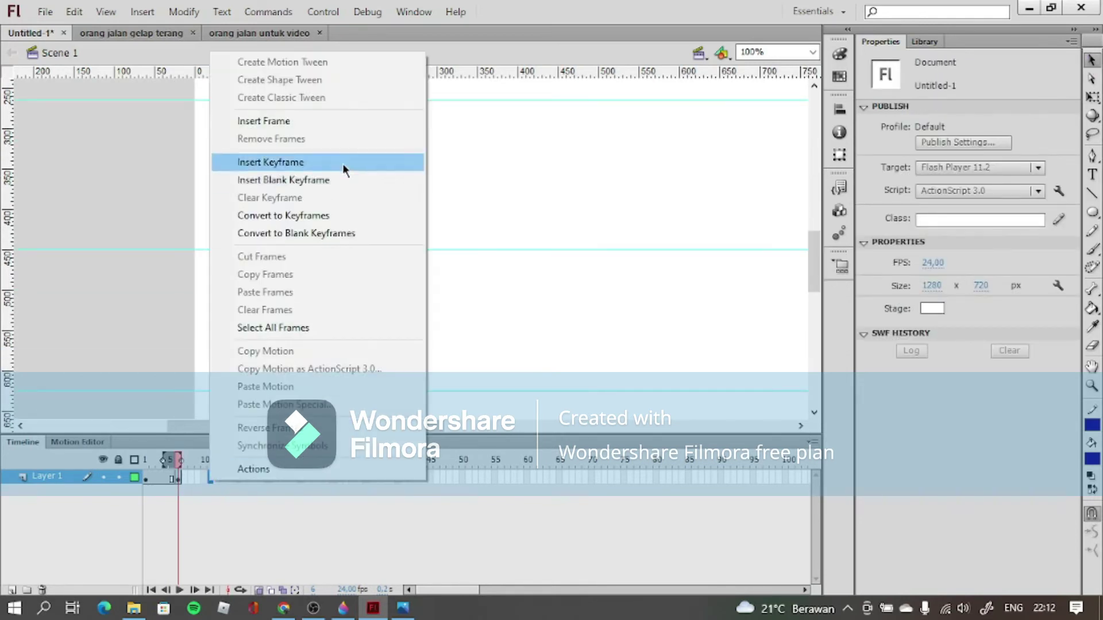
{"action": "left_click", "coordinate": [343, 184]}
{"action": "key", "text": "n"}
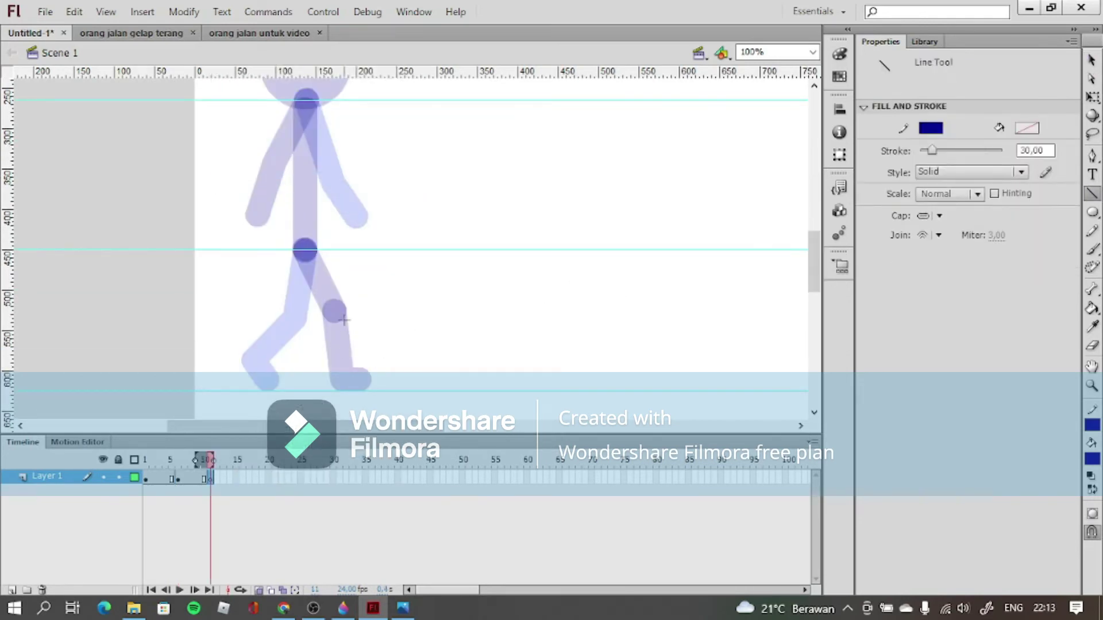
{"action": "left_click_drag", "start_coordinate": [341, 372], "coordinate": [342, 374]}
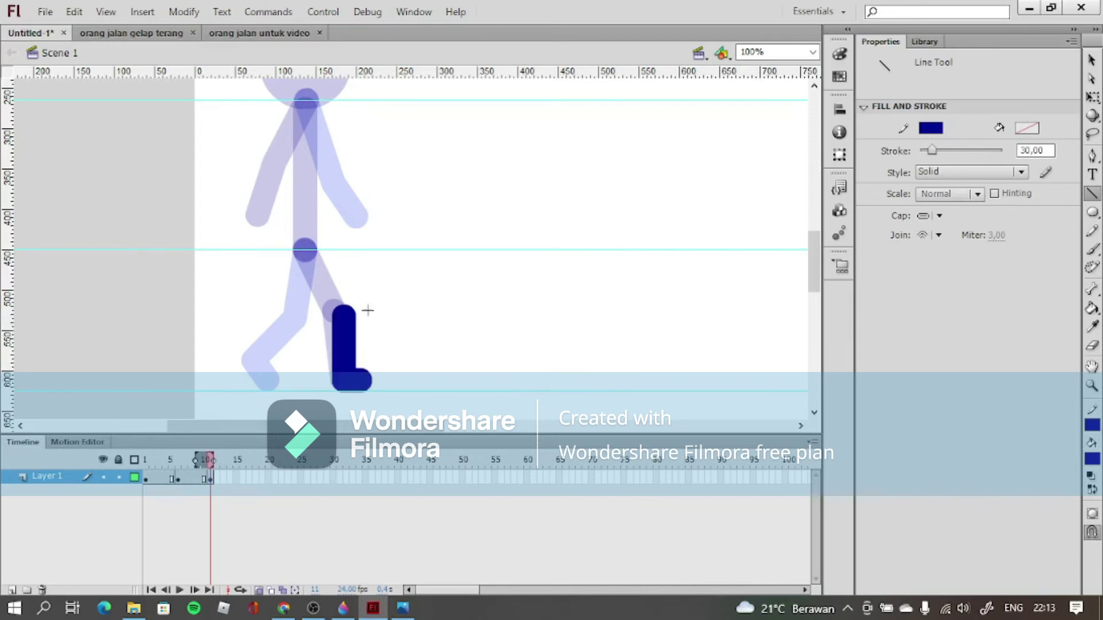
{"action": "left_click_drag", "start_coordinate": [331, 250], "coordinate": [331, 251]}
- Draw frame 11's body as a dark blue vertical line above the hip guide and its head as a dark blue circle without stroke
{"action": "scroll", "coordinate": [331, 251], "scroll_direction": "up", "scroll_amount": 3}
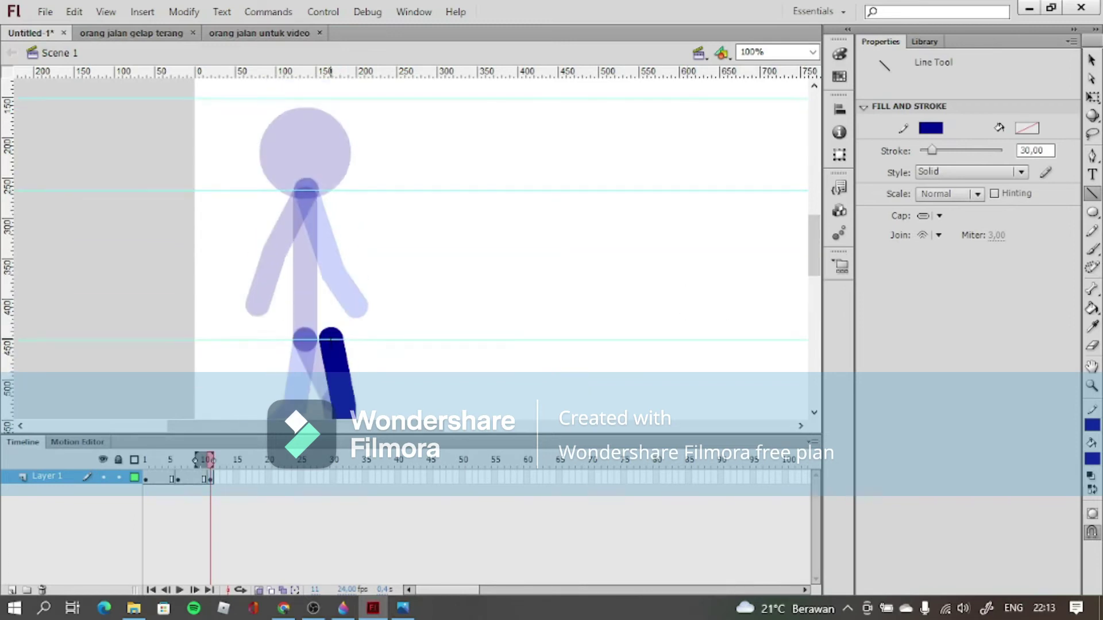
{"action": "left_click_drag", "start_coordinate": [325, 189], "coordinate": [325, 189]}
{"action": "key", "text": "o"}
{"action": "left_click", "coordinate": [930, 127]}
{"action": "left_click", "coordinate": [1066, 138]}
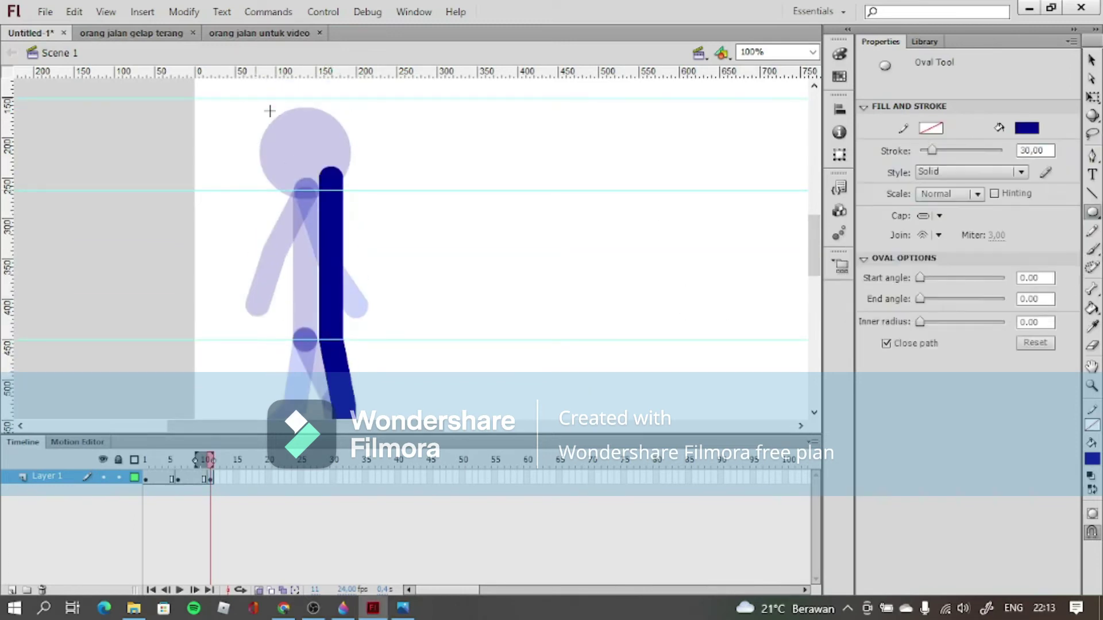
{"action": "left_click_drag", "start_coordinate": [251, 99], "coordinate": [343, 190]}
{"action": "key", "text": "v"}
{"action": "left_click", "coordinate": [305, 124]}
- Draw frame 11's rear leg in lighter blue, with the shin and foot lifted backward, and place it behind the dark leg
{"action": "left_click_drag", "start_coordinate": [814, 246], "coordinate": [836, 259]}
{"action": "key", "text": "n"}
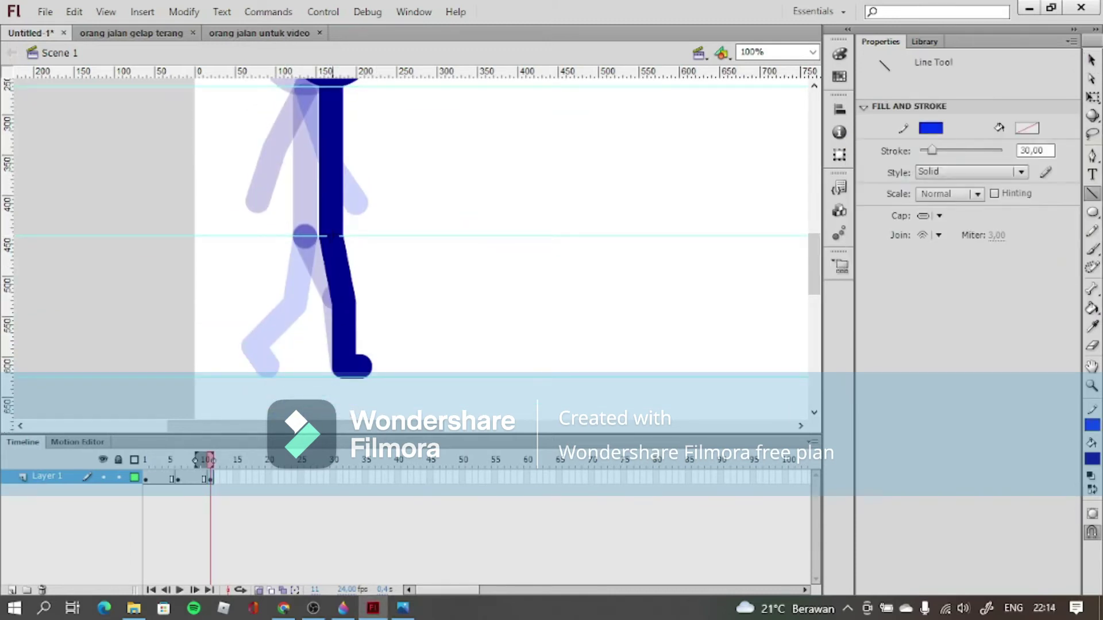
{"action": "left_click_drag", "start_coordinate": [322, 297], "coordinate": [277, 333]}
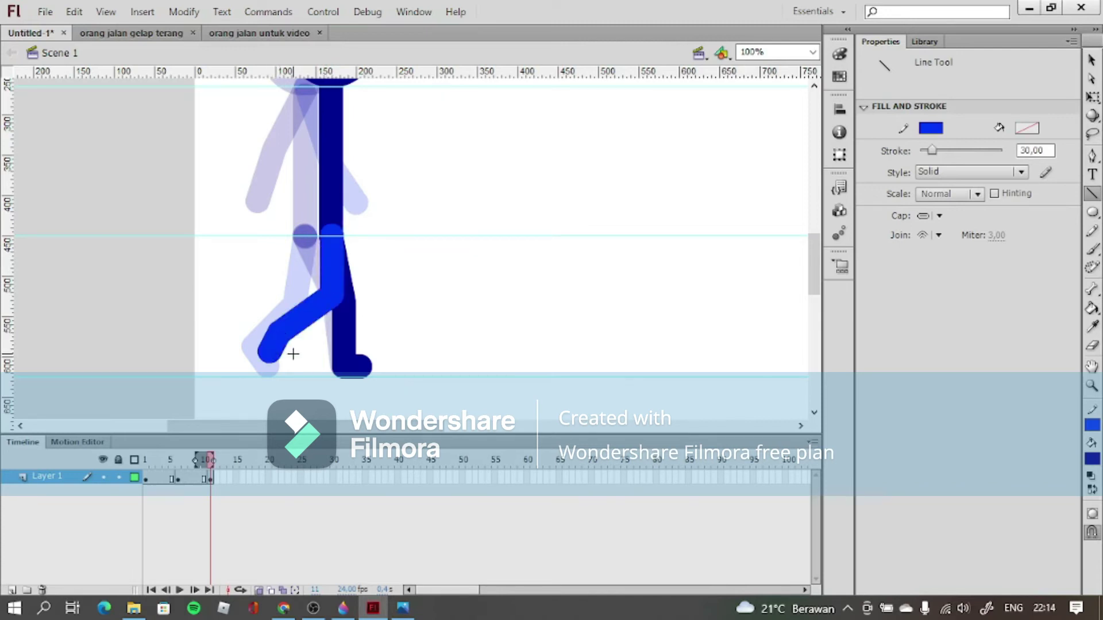
{"action": "left_click", "coordinate": [1091, 59]}
{"action": "left_click", "coordinate": [332, 209]}
{"action": "left_click", "coordinate": [632, 241]}
- Draw frame 11's forward arm in lighter blue and its backward arm in dark blue, both starting at the shoulder
{"action": "left_click_drag", "start_coordinate": [816, 272], "coordinate": [822, 264]}
{"action": "key", "text": "n"}
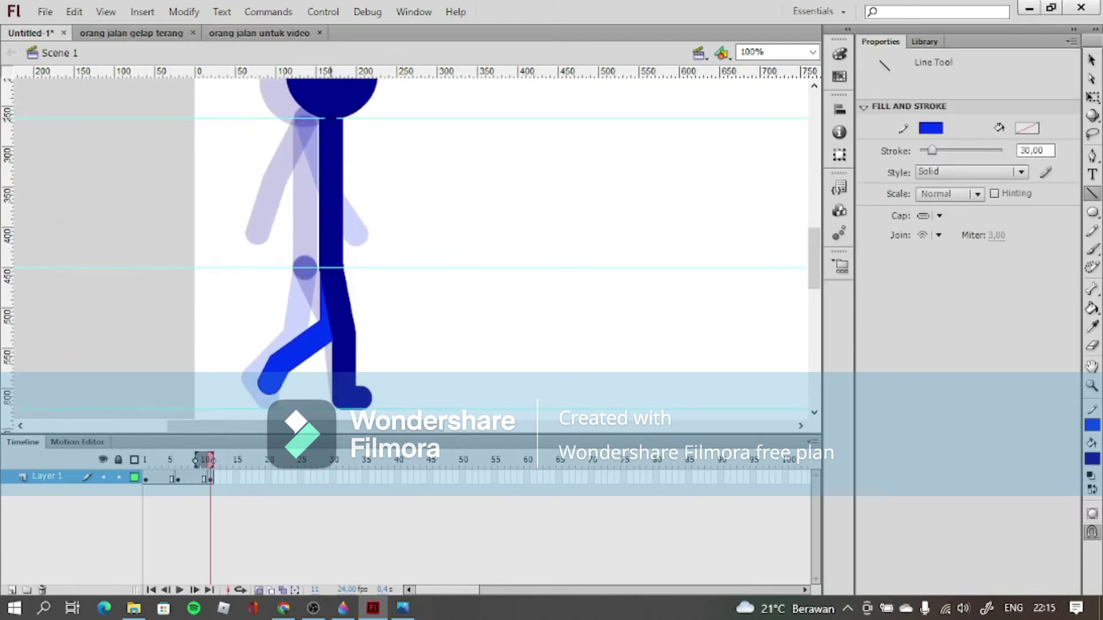
{"action": "left_click_drag", "start_coordinate": [349, 206], "coordinate": [371, 241]}
{"action": "left_click", "coordinate": [931, 128]}
{"action": "left_click", "coordinate": [899, 223]}
{"action": "left_click_drag", "start_coordinate": [331, 119], "coordinate": [306, 184]}
{"action": "left_click_drag", "start_coordinate": [299, 237], "coordinate": [297, 239]}
{"action": "key", "text": "v"}
{"action": "left_click", "coordinate": [352, 152]}
- Insert a blank keyframe at frame 16 for the next walking pose
{"action": "mouse_move", "coordinate": [816, 264]}
{"action": "left_mouse_down"}
{"action": "mouse_move", "coordinate": [816, 242]}
{"action": "mouse_move", "coordinate": [814, 286]}
{"action": "mouse_move", "coordinate": [816, 240]}
{"action": "mouse_move", "coordinate": [813, 290]}
{"action": "mouse_move", "coordinate": [818, 280]}
{"action": "left_mouse_up"}
{"action": "left_click", "coordinate": [575, 230]}
{"action": "key", "text": "F7"}
{"action": "left_click", "coordinate": [591, 377]}
- Draw frame 16's supporting leg in dark blue, with a flat foot, slightly slanted shin and vertical thigh up to the hip guide
{"action": "key", "text": "n"}
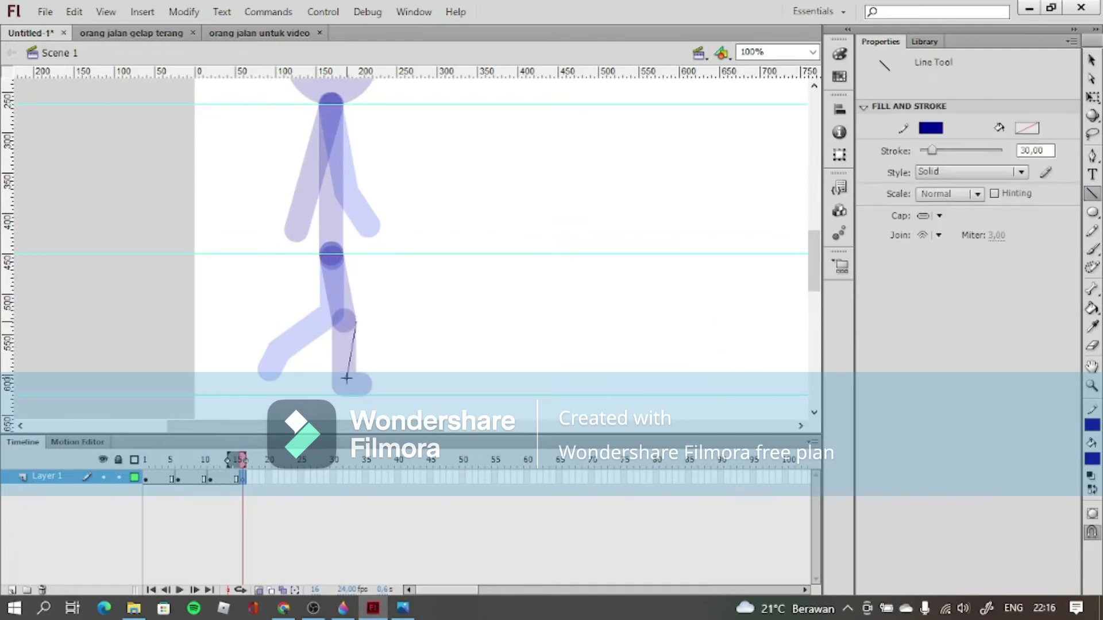
{"action": "mouse_move", "coordinate": [348, 382]}
{"action": "left_mouse_down"}
{"action": "mouse_move", "coordinate": [357, 364]}
{"action": "mouse_move", "coordinate": [365, 387]}
{"action": "left_mouse_up"}
{"action": "key", "text": "ctrl+z"}
{"action": "left_click_drag", "start_coordinate": [360, 330], "coordinate": [346, 384]}
{"action": "left_click_drag", "start_coordinate": [354, 265], "coordinate": [358, 253]}
{"action": "key", "text": "ctrl+z"}
{"action": "left_click_drag", "start_coordinate": [354, 313], "coordinate": [354, 253]}
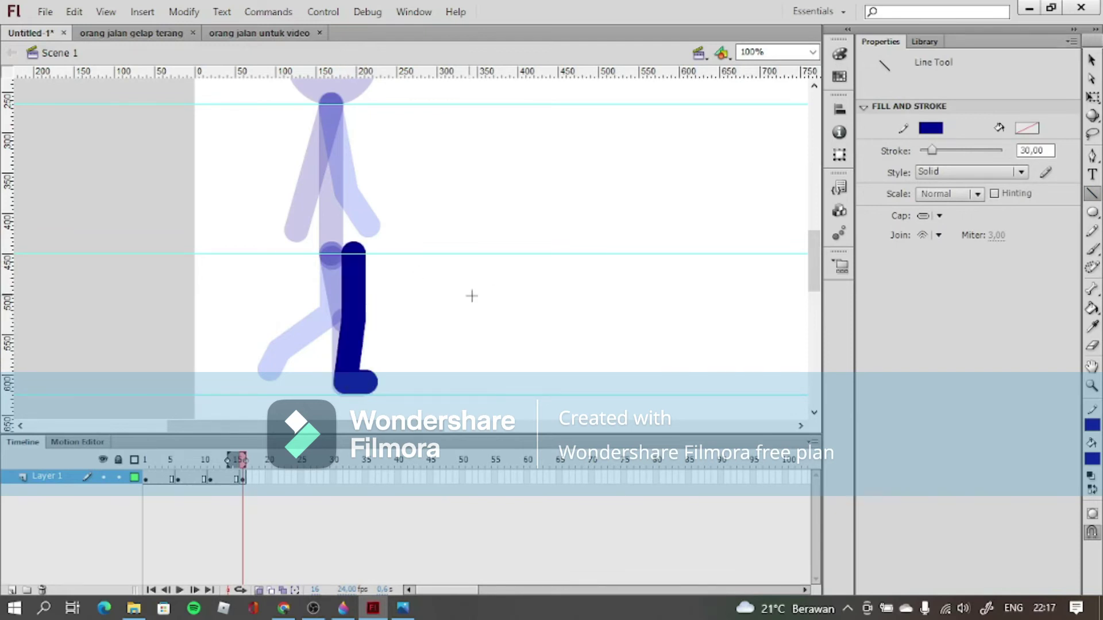
- Draw frame 16's body as a dark blue vertical line and place a dark blue head circle about 113 x 113 px on it
{"action": "scroll", "coordinate": [362, 287], "scroll_direction": "up", "scroll_amount": 3}
{"action": "mouse_move", "coordinate": [353, 304]}
{"action": "left_mouse_down"}
{"action": "mouse_move", "coordinate": [352, 141]}
{"action": "mouse_move", "coordinate": [417, 225]}
{"action": "left_mouse_up"}
{"action": "scroll", "coordinate": [353, 141], "scroll_direction": "up", "scroll_amount": 3}
{"action": "key", "text": "o"}
{"action": "key", "text": "v"}
{"action": "left_click_drag", "start_coordinate": [385, 185], "coordinate": [370, 184]}
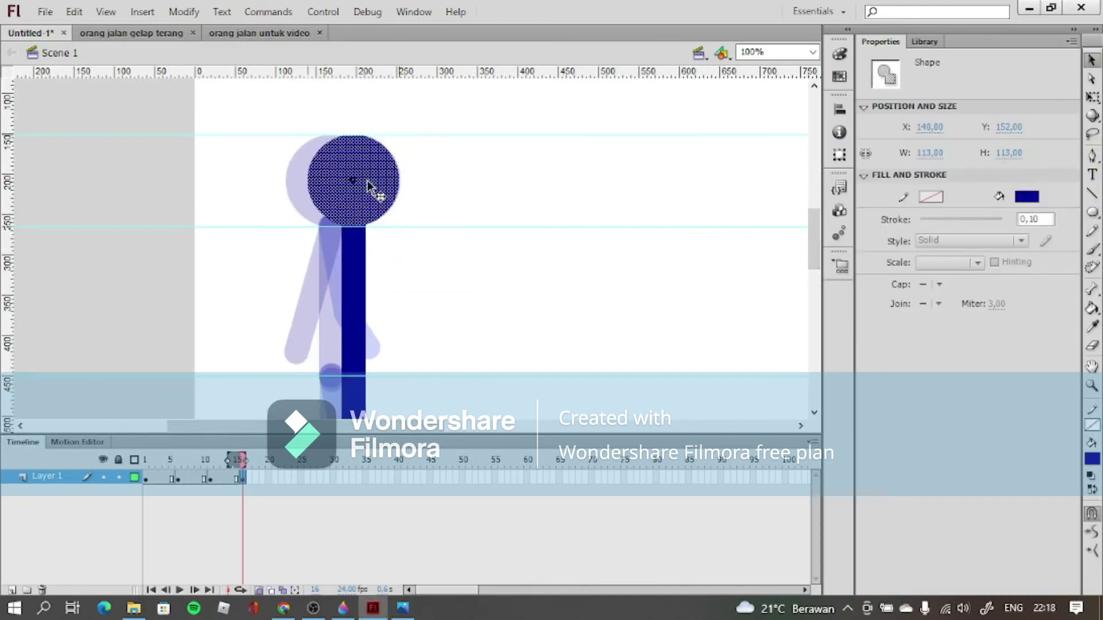
- Try to stretch frame 16's body line upward with Free Transform, and undo the changes
{"action": "left_click", "coordinate": [359, 221]}
{"action": "left_click", "coordinate": [1092, 98]}
{"action": "left_click_drag", "start_coordinate": [353, 206], "coordinate": [354, 188]}
{"action": "key", "text": "v"}
{"action": "scroll", "coordinate": [361, 287], "scroll_direction": "down", "scroll_amount": 3}
{"action": "left_click", "coordinate": [362, 305]}
{"action": "left_click", "coordinate": [436, 352]}
{"action": "key", "text": "ctrl+z"}
{"action": "key", "text": "ctrl+z"}
{"action": "key", "text": "ctrl+z"}
{"action": "key", "text": "ctrl+z"}
{"action": "key", "text": "ctrl+z"}
{"action": "key", "text": "ctrl+z"}
{"action": "key", "text": "ctrl+z"}
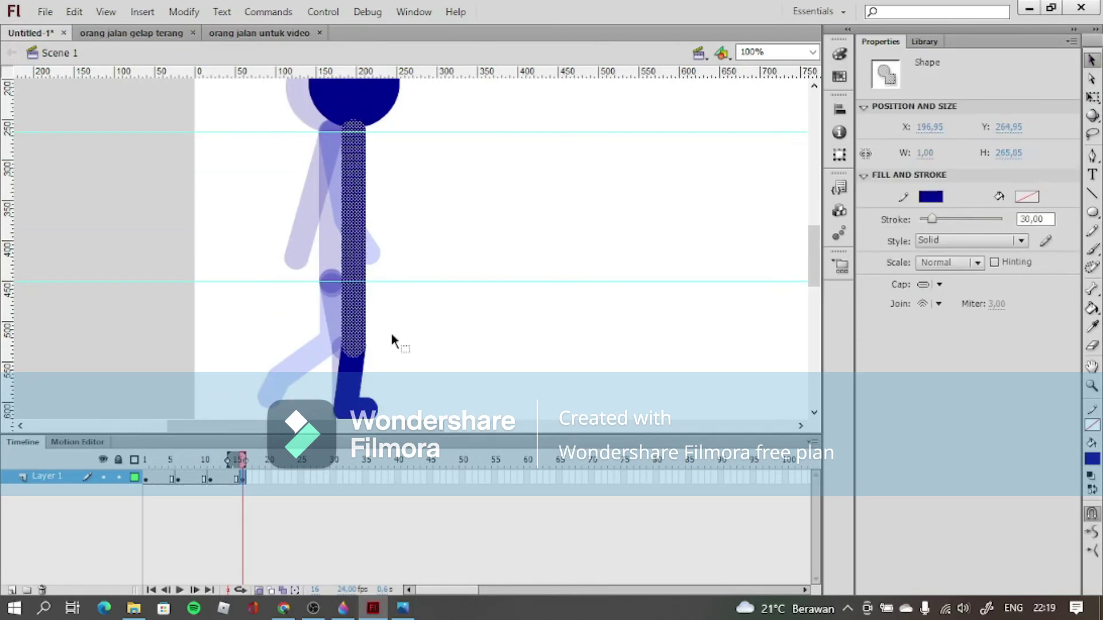
{"action": "key", "text": "ctrl+z"}
{"action": "key", "text": "ctrl+z"}
- Redraw frame 16's body as a dark blue vertical line rising from the hip guide
{"action": "left_click", "coordinate": [75, 12]}
{"action": "left_click", "coordinate": [183, 50]}
{"action": "left_click", "coordinate": [74, 12]}
{"action": "left_click", "coordinate": [1097, 198]}
{"action": "mouse_move", "coordinate": [354, 281]}
{"action": "left_mouse_down"}
{"action": "mouse_move", "coordinate": [353, 104]}
{"action": "mouse_move", "coordinate": [400, 196]}
{"action": "left_mouse_up"}
{"action": "key", "text": "ctrl+z"}
{"action": "key", "text": "ctrl+z"}
- Draw a dark blue head circle without stroke, about 113 x 113 px, at X 141, Y 142 on top of frame 16's body
{"action": "key", "text": "o"}
{"action": "scroll", "coordinate": [320, 106], "scroll_direction": "up", "scroll_amount": 2}
{"action": "left_click", "coordinate": [1026, 127]}
{"action": "left_click", "coordinate": [1073, 145]}
{"action": "key", "text": "v"}
{"action": "left_click_drag", "start_coordinate": [375, 154], "coordinate": [374, 143]}
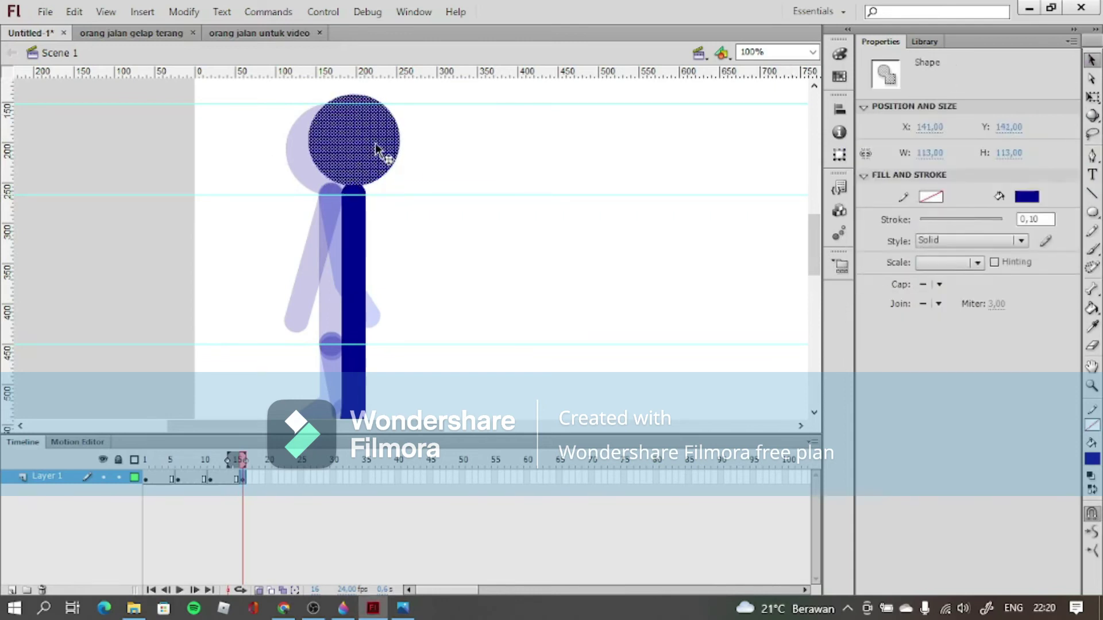
{"action": "left_click", "coordinate": [355, 214]}
{"action": "key", "text": "q"}
{"action": "left_click", "coordinate": [468, 209]}
- Draw frame 16's lifted leg in lighter blue, with the knee bent forward and the foot above the ground guide
{"action": "scroll", "coordinate": [467, 210], "scroll_direction": "down", "scroll_amount": 3}
{"action": "key", "text": "n"}
{"action": "left_click", "coordinate": [930, 128]}
{"action": "left_click", "coordinate": [909, 204]}
{"action": "left_click_drag", "start_coordinate": [376, 299], "coordinate": [372, 346]}
{"action": "left_click_drag", "start_coordinate": [372, 347], "coordinate": [386, 351]}
{"action": "key", "text": "v"}
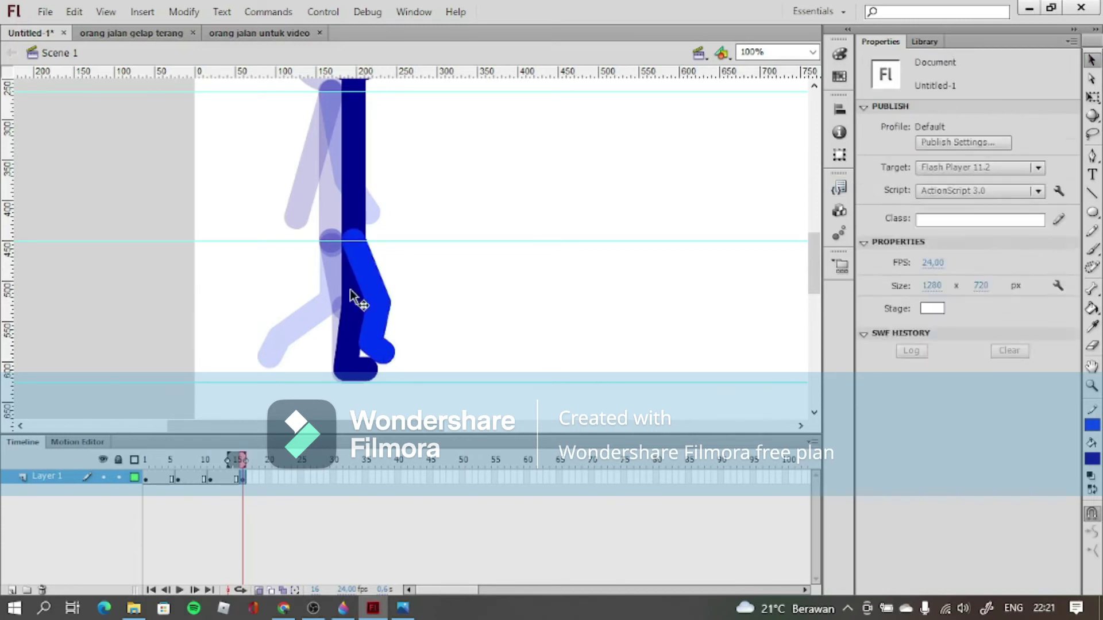
- Draw frame 16's far arm as a nearly vertical lighter blue line hanging from the shoulder
{"action": "scroll", "coordinate": [807, 281], "scroll_direction": "up", "scroll_amount": 4}
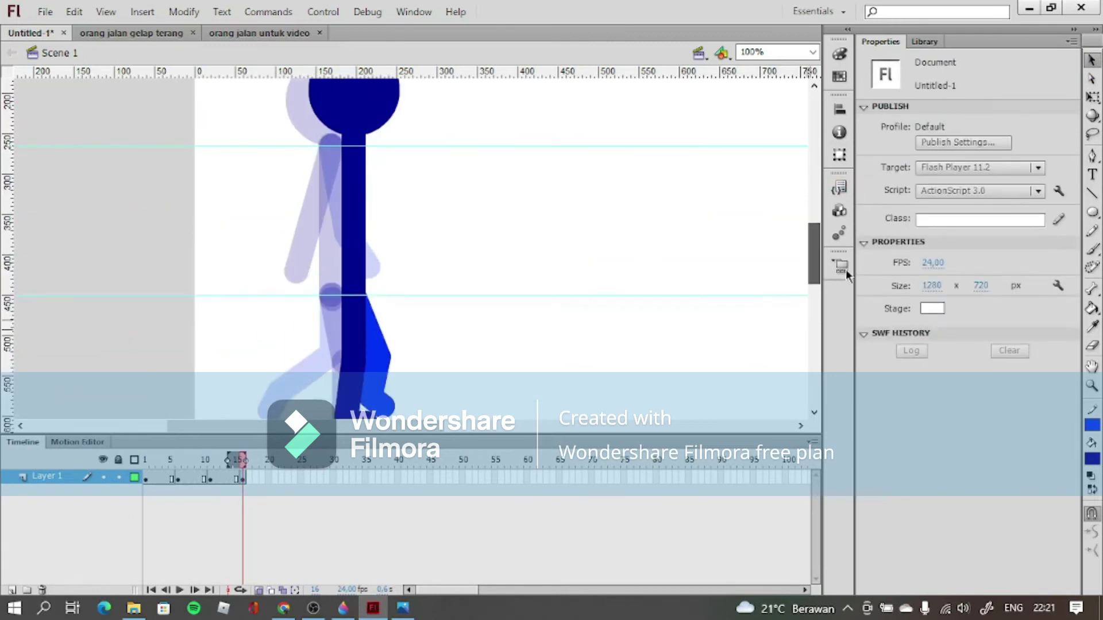
{"action": "left_click", "coordinate": [1094, 194]}
{"action": "left_click_drag", "start_coordinate": [370, 268], "coordinate": [371, 268]}
{"action": "key", "text": "ctrl+z"}
{"action": "left_click_drag", "start_coordinate": [353, 146], "coordinate": [362, 264]}
- Draw frame 16's near arm in dark blue from the shoulder through a slight elbow bend, overlapping the lighter arm
{"action": "left_click", "coordinate": [931, 128]}
{"action": "left_click", "coordinate": [353, 104]}
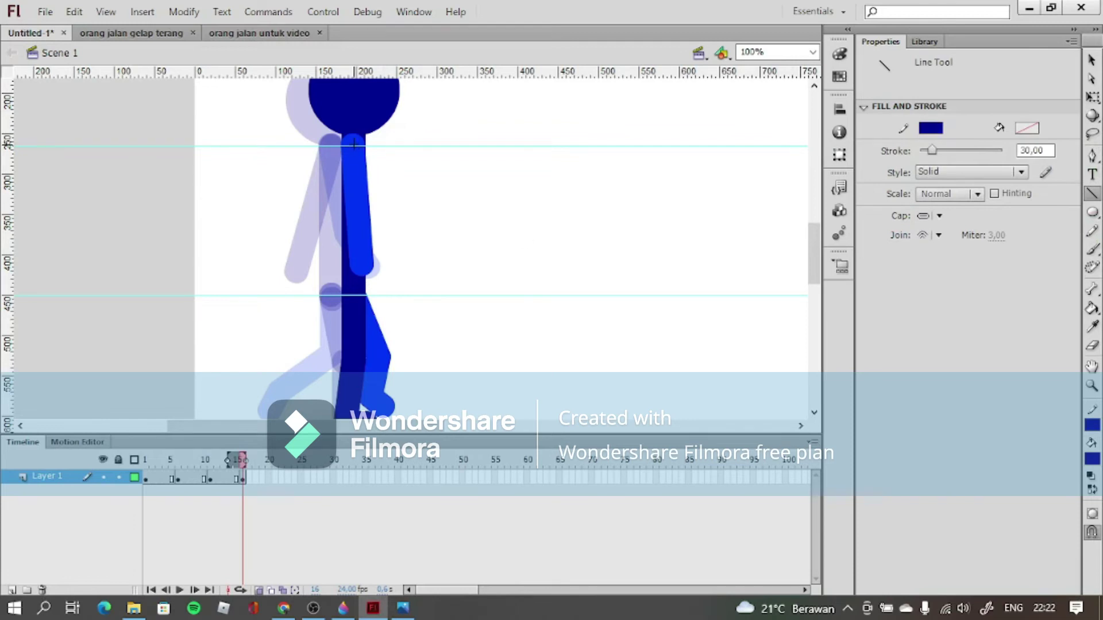
{"action": "left_click_drag", "start_coordinate": [344, 215], "coordinate": [349, 238]}
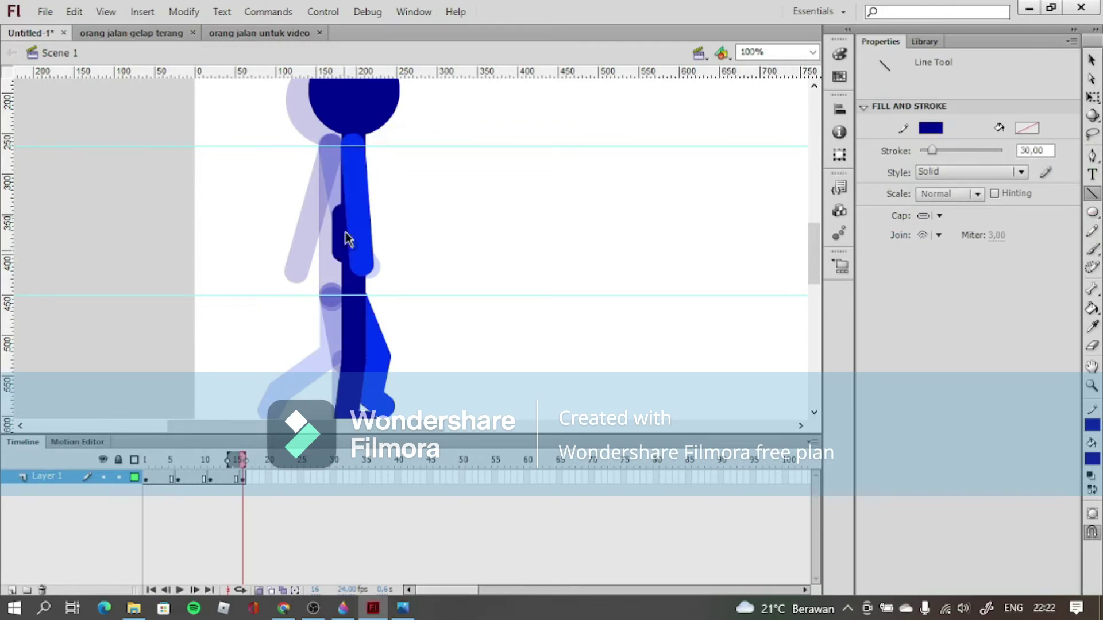
{"action": "left_click_drag", "start_coordinate": [342, 146], "coordinate": [347, 276]}
{"action": "key", "text": "v"}
{"action": "left_click", "coordinate": [337, 209]}
{"action": "left_click", "coordinate": [502, 217]}
- Insert a blank keyframe at frame 21 for the next walking pose
{"action": "scroll", "coordinate": [792, 290], "scroll_direction": "down", "scroll_amount": 2}
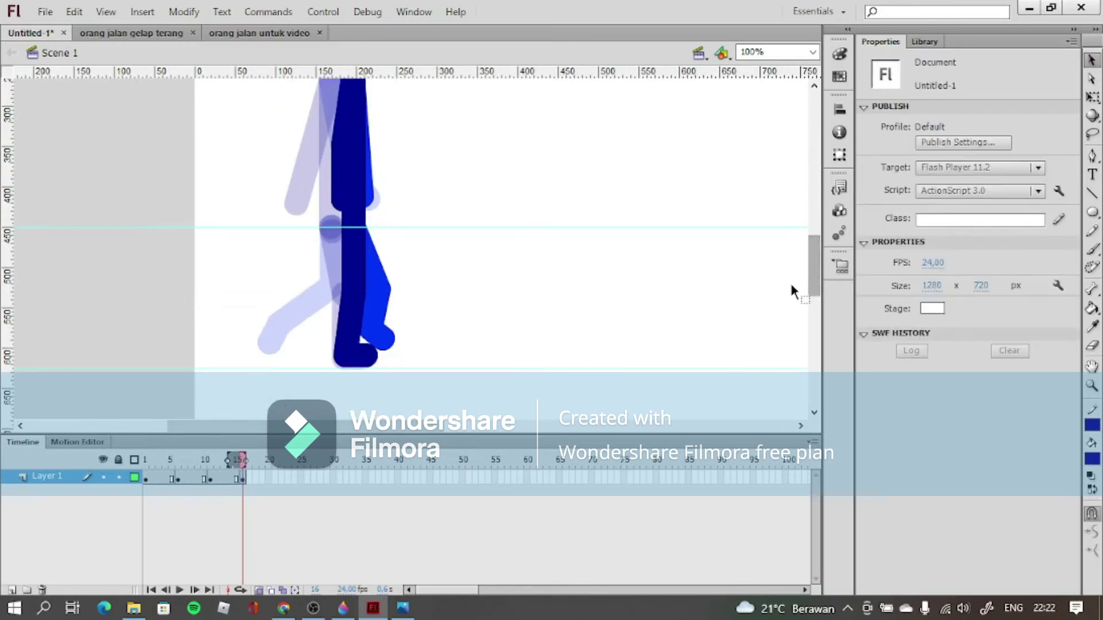
{"action": "left_click", "coordinate": [275, 478]}
{"action": "right_click", "coordinate": [275, 479]}
{"action": "left_click", "coordinate": [345, 174]}
- Draw frame 21's head as a filled circle without stroke and move it slightly ahead of the onion-skinned figure
{"action": "scroll", "coordinate": [814, 265], "scroll_direction": "up", "scroll_amount": 3}
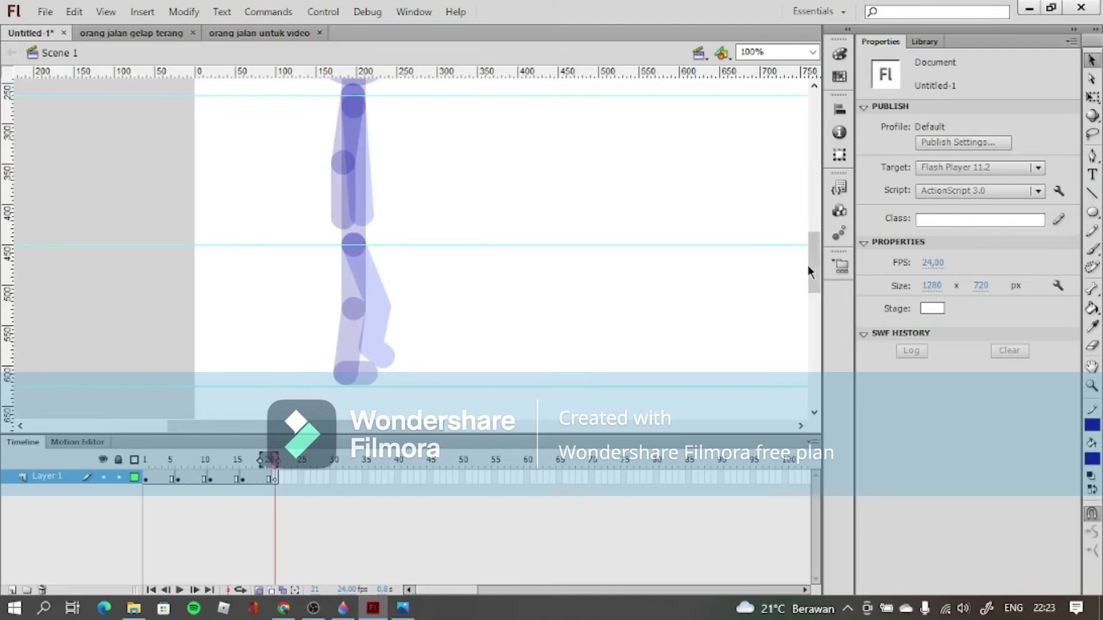
{"action": "left_click", "coordinate": [1091, 212]}
{"action": "left_click_drag", "start_coordinate": [355, 86], "coordinate": [450, 177]}
{"action": "key", "text": "ctrl+z"}
{"action": "left_click", "coordinate": [930, 129]}
{"action": "left_click", "coordinate": [1066, 146]}
{"action": "key", "text": "v"}
{"action": "left_click_drag", "start_coordinate": [407, 133], "coordinate": [381, 133]}
- Draw frame 21's body as a vertical line from the shoulder guide down to the hip guide
{"action": "left_click_drag", "start_coordinate": [816, 249], "coordinate": [822, 263]}
{"action": "key", "text": "n"}
{"action": "mouse_move", "coordinate": [380, 109]}
{"action": "left_mouse_down"}
{"action": "mouse_move", "coordinate": [381, 264]}
{"action": "mouse_move", "coordinate": [362, 314]}
{"action": "left_mouse_up"}
{"action": "key", "text": "ctrl+z"}
{"action": "key", "text": "ctrl+z"}
{"action": "left_click_drag", "start_coordinate": [380, 109], "coordinate": [380, 260]}
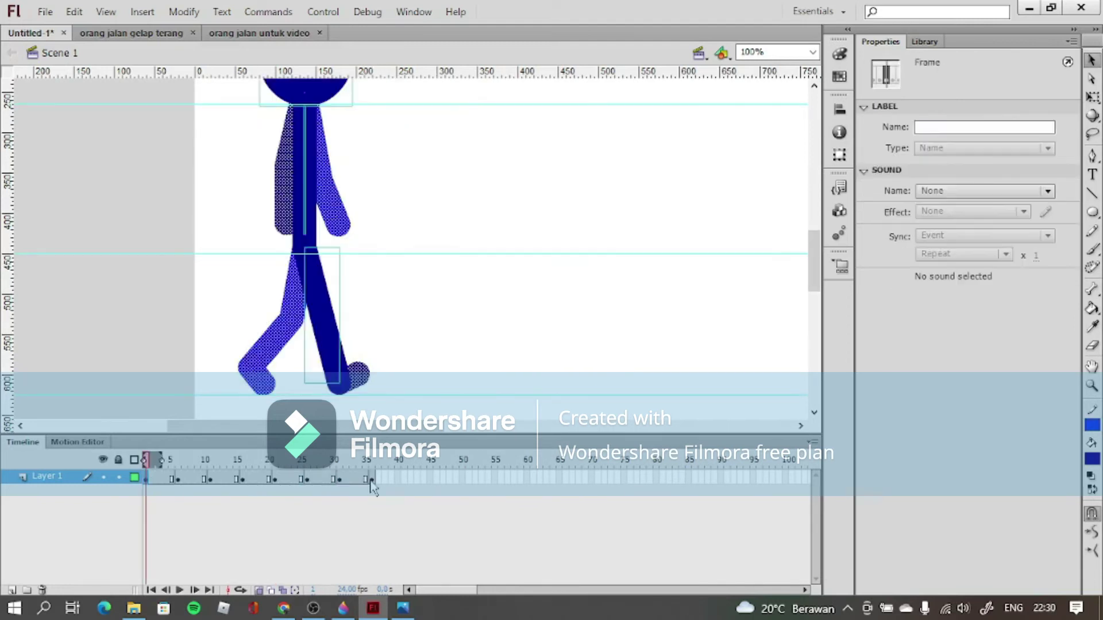
- View frame 36 at 50% zoom, test the movie to watch the walk play, and close the preview
{"action": "left_click", "coordinate": [372, 479]}
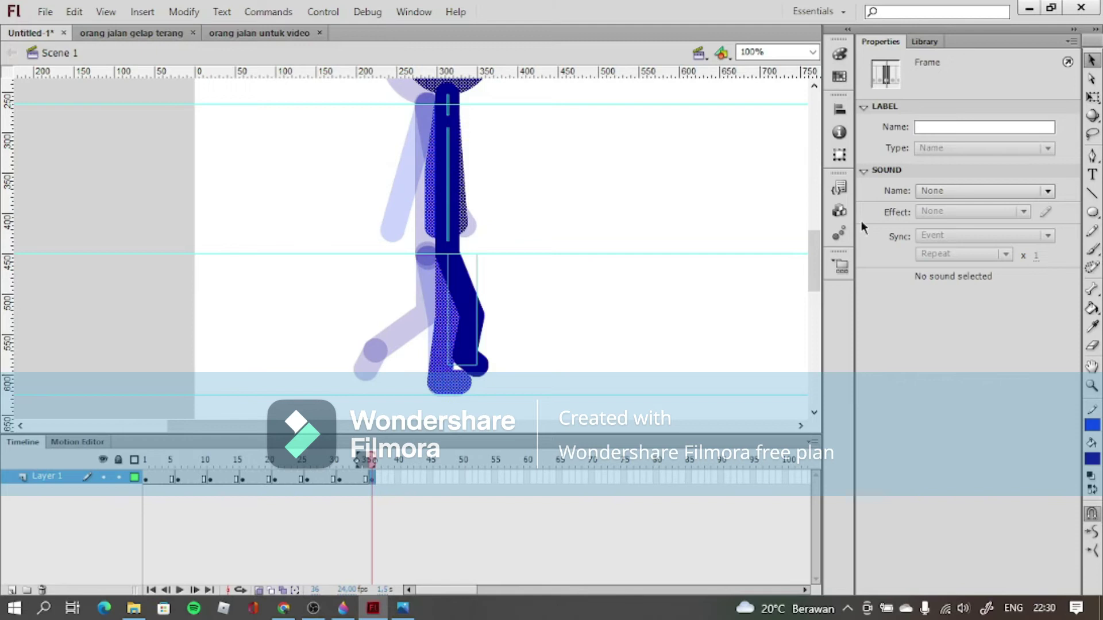
{"action": "left_click", "coordinate": [812, 53]}
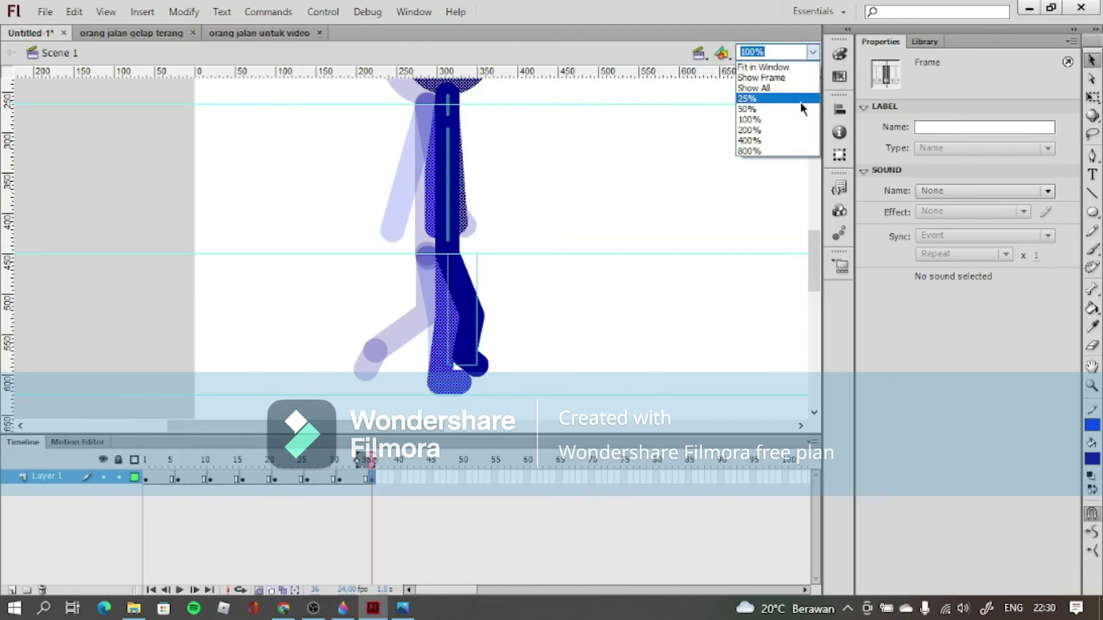
{"action": "left_click", "coordinate": [800, 108]}
{"action": "left_click", "coordinate": [701, 351]}
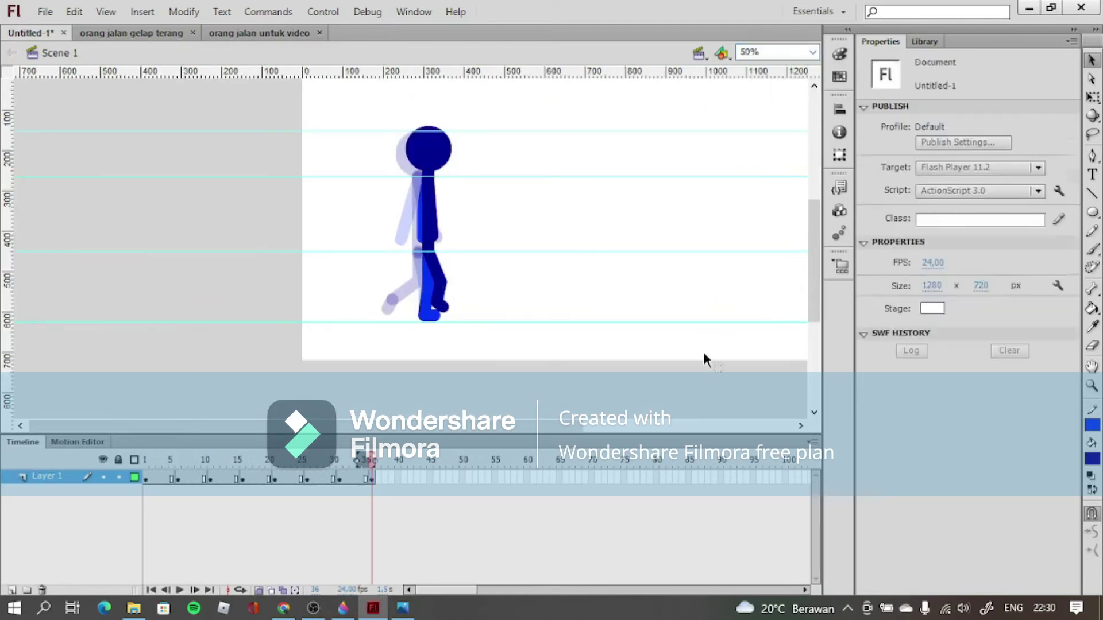
{"action": "key", "text": "ctrl+Return"}
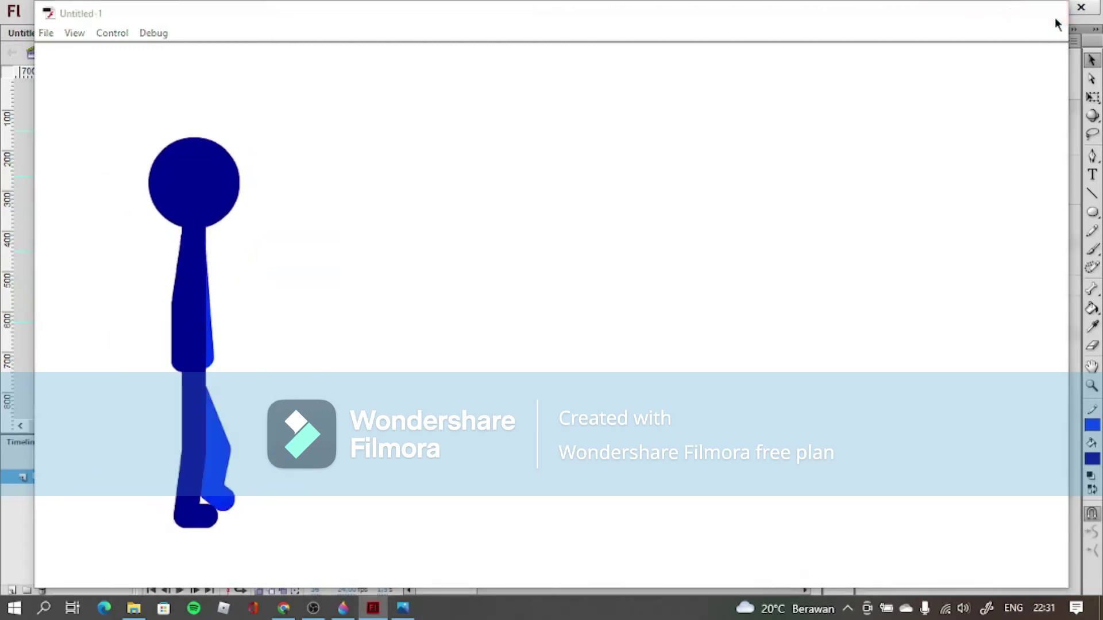
{"action": "left_click", "coordinate": [1055, 18]}
- Insert a blank keyframe at frame 3, between the Contact and Down poses
{"action": "key", "text": "v"}
{"action": "left_click", "coordinate": [186, 476]}
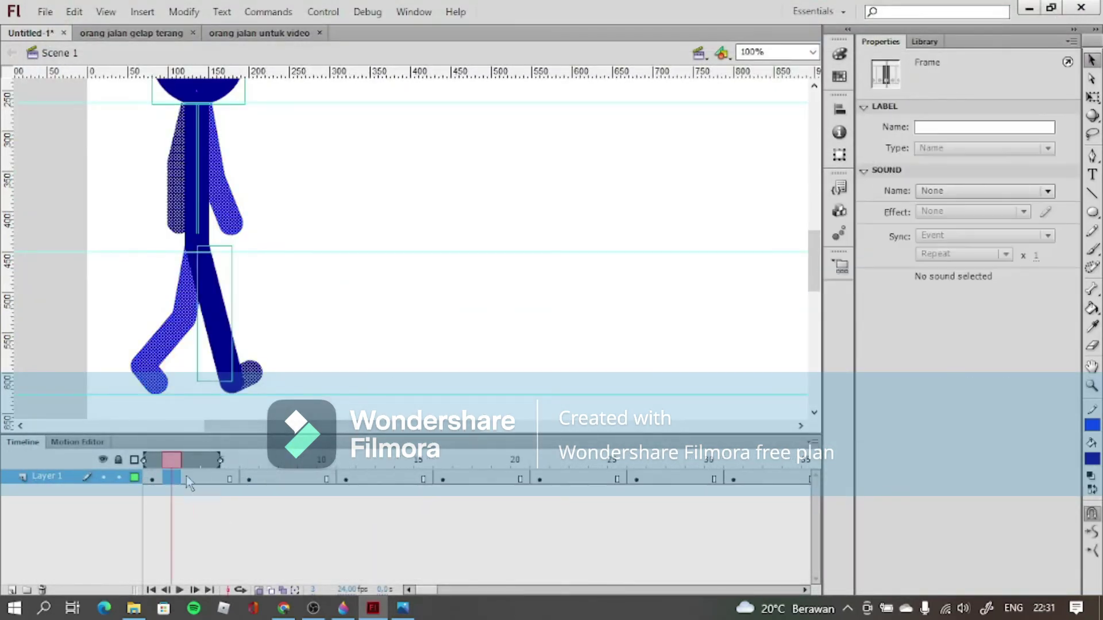
{"action": "right_click", "coordinate": [192, 478]}
{"action": "left_click", "coordinate": [243, 460]}
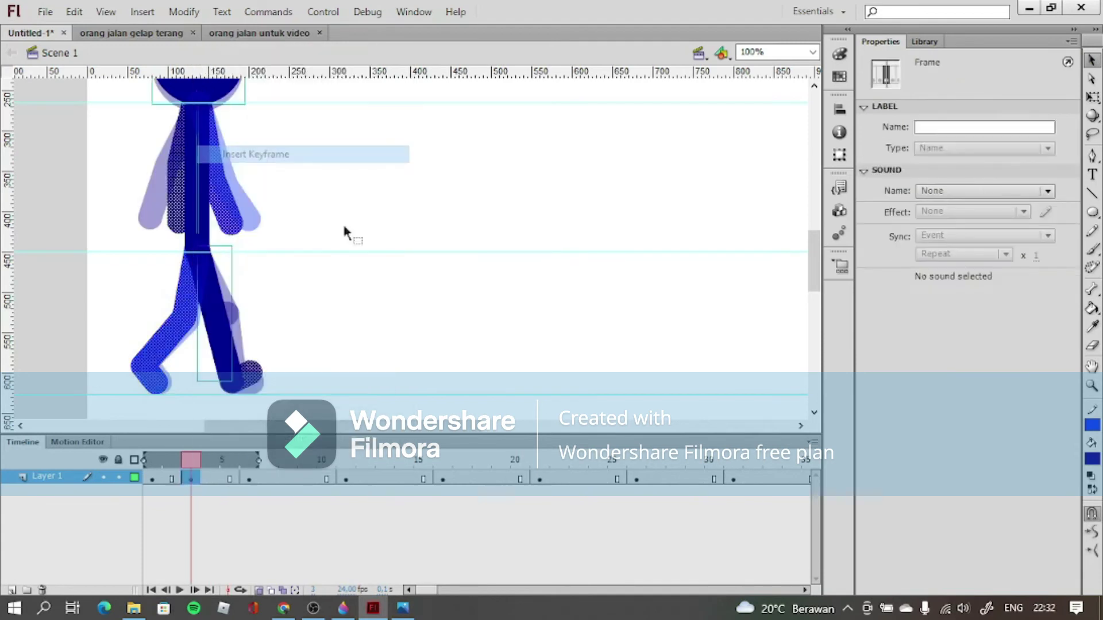
{"action": "right_click", "coordinate": [332, 479]}
{"action": "left_click", "coordinate": [382, 178]}
{"action": "left_click", "coordinate": [171, 478]}
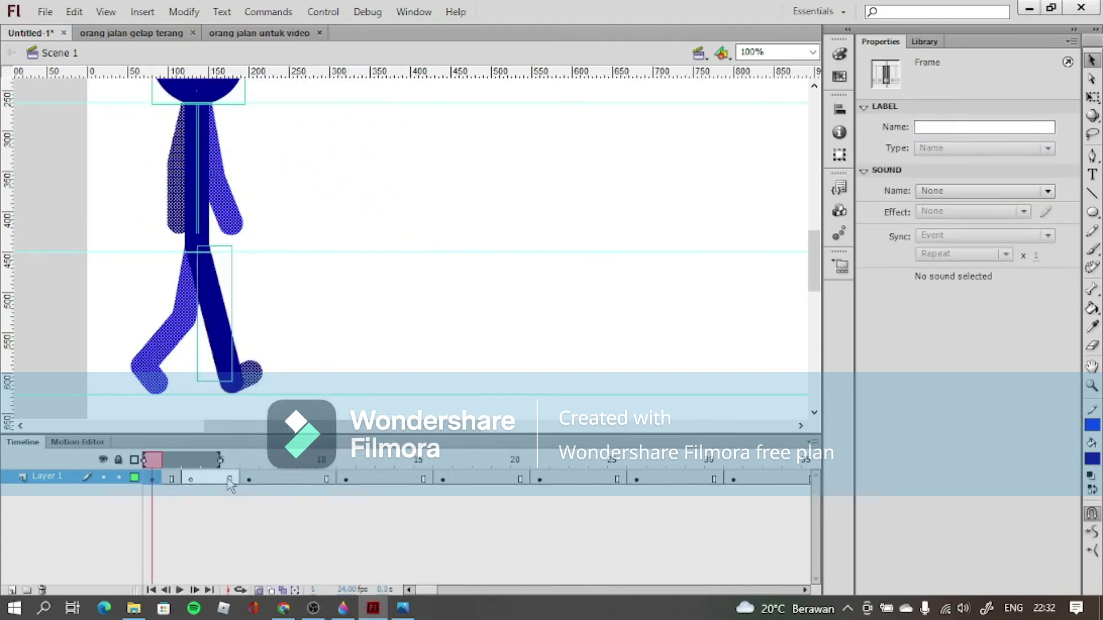
- Turn on onion skin and draw frame 3's front leg and vertical body with 30-point dark blue lines over the ghosted poses
{"action": "left_click", "coordinate": [258, 591]}
{"action": "left_click", "coordinate": [191, 479]}
{"action": "key", "text": "n"}
{"action": "left_click", "coordinate": [930, 128]}
{"action": "left_click", "coordinate": [890, 195]}
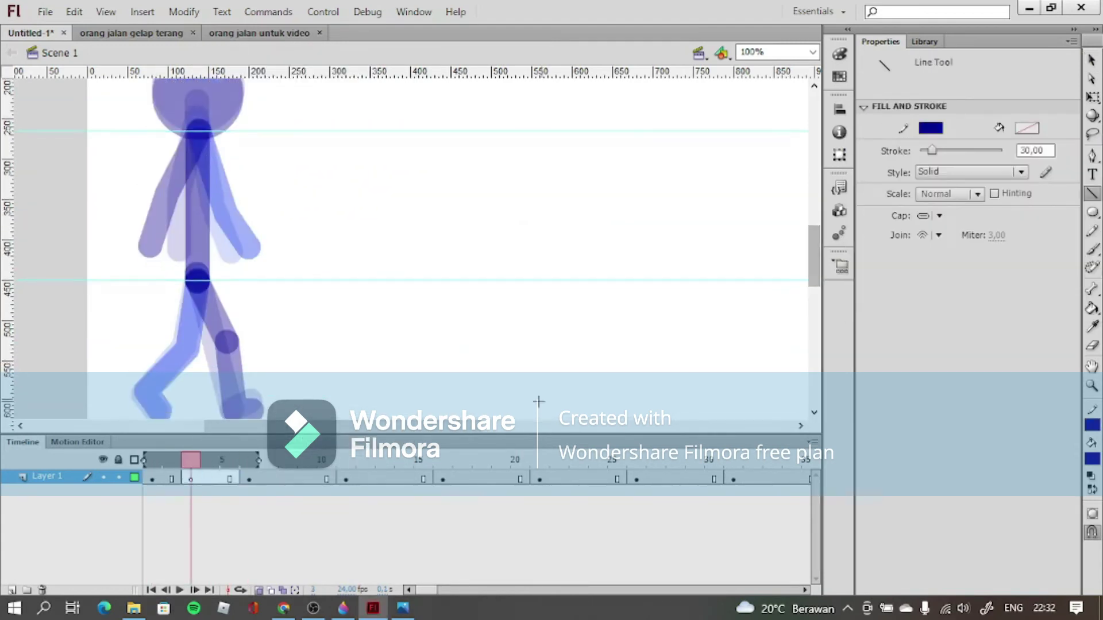
{"action": "scroll", "coordinate": [314, 320], "scroll_direction": "up", "scroll_amount": 1}
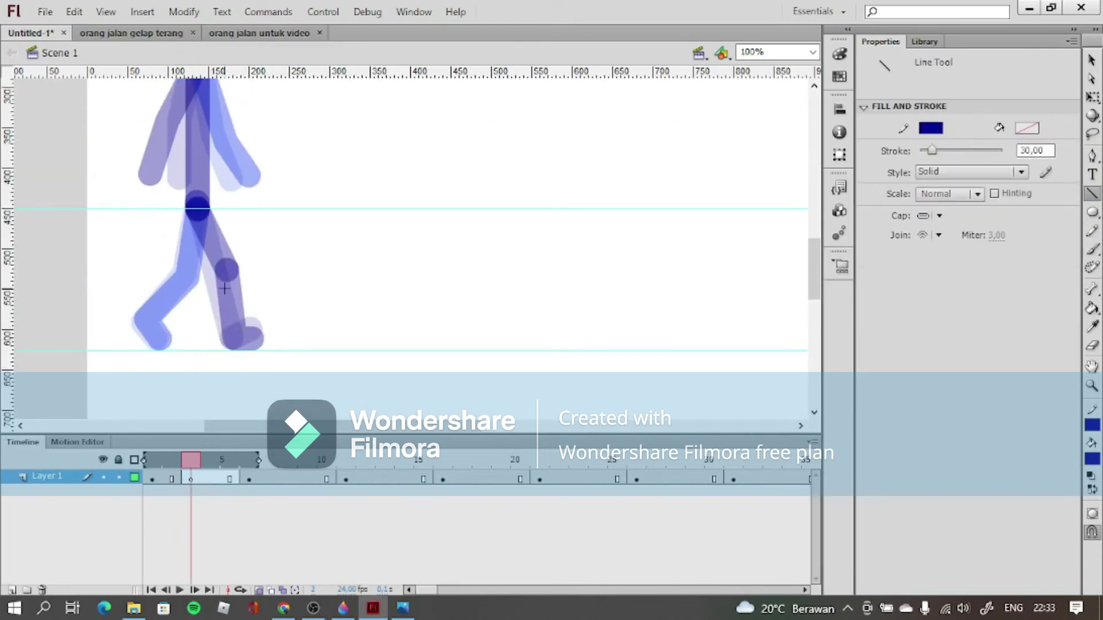
{"action": "left_click_drag", "start_coordinate": [233, 336], "coordinate": [235, 336]}
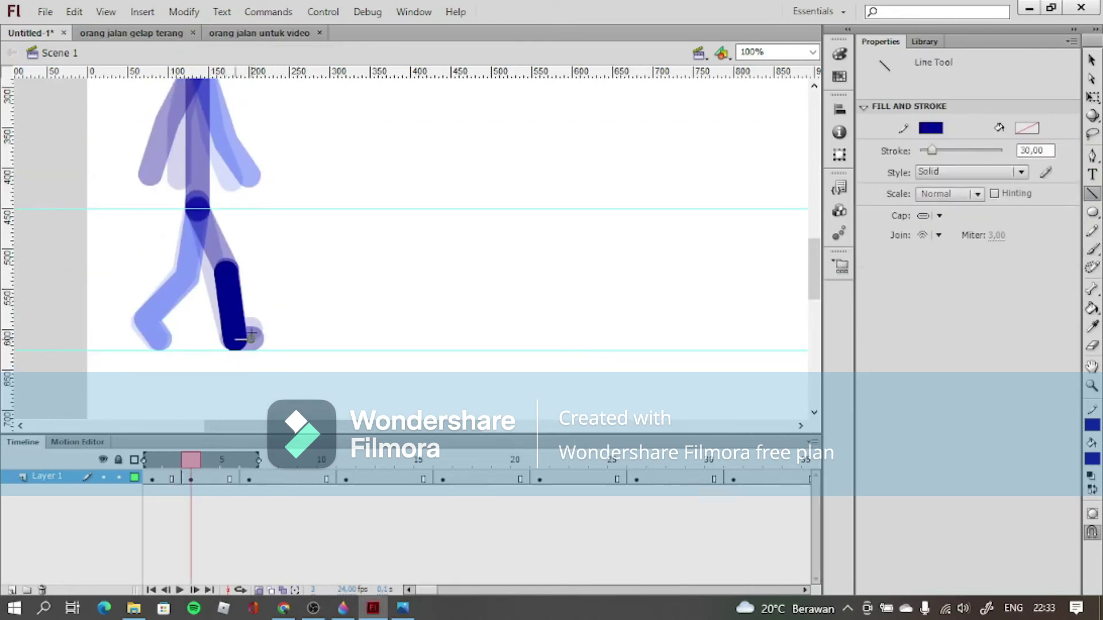
{"action": "left_click_drag", "start_coordinate": [197, 207], "coordinate": [197, 207]}
{"action": "scroll", "coordinate": [288, 297], "scroll_direction": "up", "scroll_amount": 3}
{"action": "left_click_drag", "start_coordinate": [198, 316], "coordinate": [197, 162]}
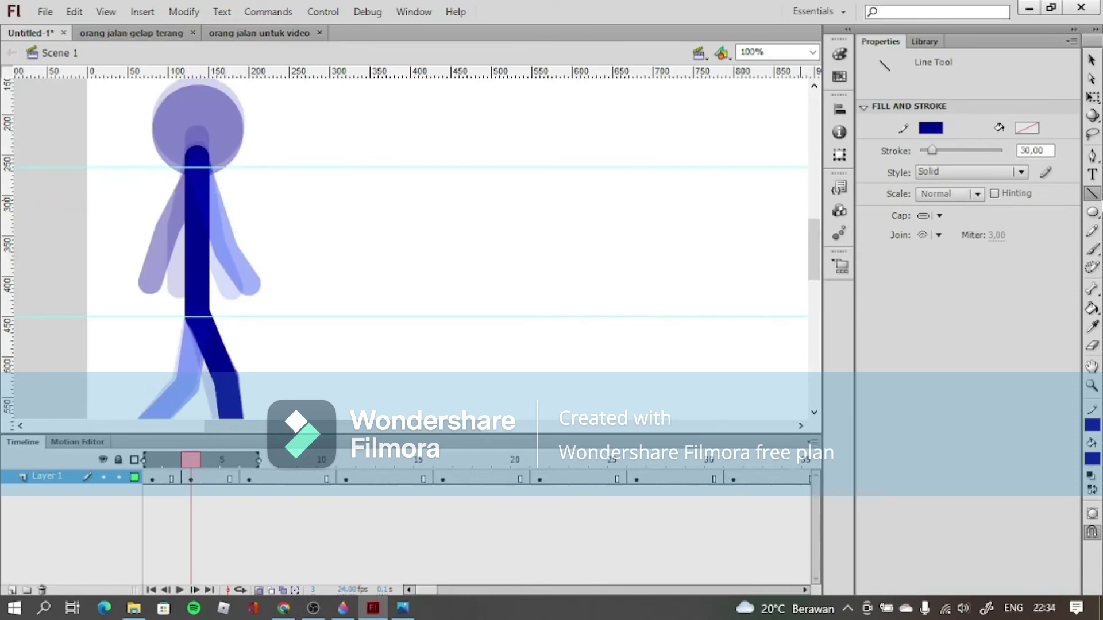
- Draw frame 3's head as a dark blue filled circle without stroke, about 113 px wide, and align it with the onion-skinned heads
{"action": "left_click", "coordinate": [1092, 212]}
{"action": "left_click", "coordinate": [931, 128]}
{"action": "left_click", "coordinate": [996, 145]}
{"action": "scroll", "coordinate": [173, 150], "scroll_direction": "up", "scroll_amount": 1}
{"action": "left_click_drag", "start_coordinate": [165, 126], "coordinate": [257, 217]}
{"action": "left_click", "coordinate": [1092, 60]}
{"action": "left_click_drag", "start_coordinate": [222, 178], "coordinate": [206, 177]}
- Compare frame 3's partial figure with the neighbouring poses, with onion skin off and on
{"action": "left_click", "coordinate": [259, 590]}
{"action": "left_click", "coordinate": [258, 591]}
{"action": "left_click", "coordinate": [329, 327]}
{"action": "scroll", "coordinate": [430, 281], "scroll_direction": "down", "scroll_amount": 1}
{"action": "left_click", "coordinate": [172, 480]}
{"action": "left_click", "coordinate": [191, 481]}
{"action": "left_click", "coordinate": [172, 481]}
{"action": "left_click", "coordinate": [249, 481]}
{"action": "left_click", "coordinate": [190, 480]}
{"action": "left_click", "coordinate": [200, 180]}
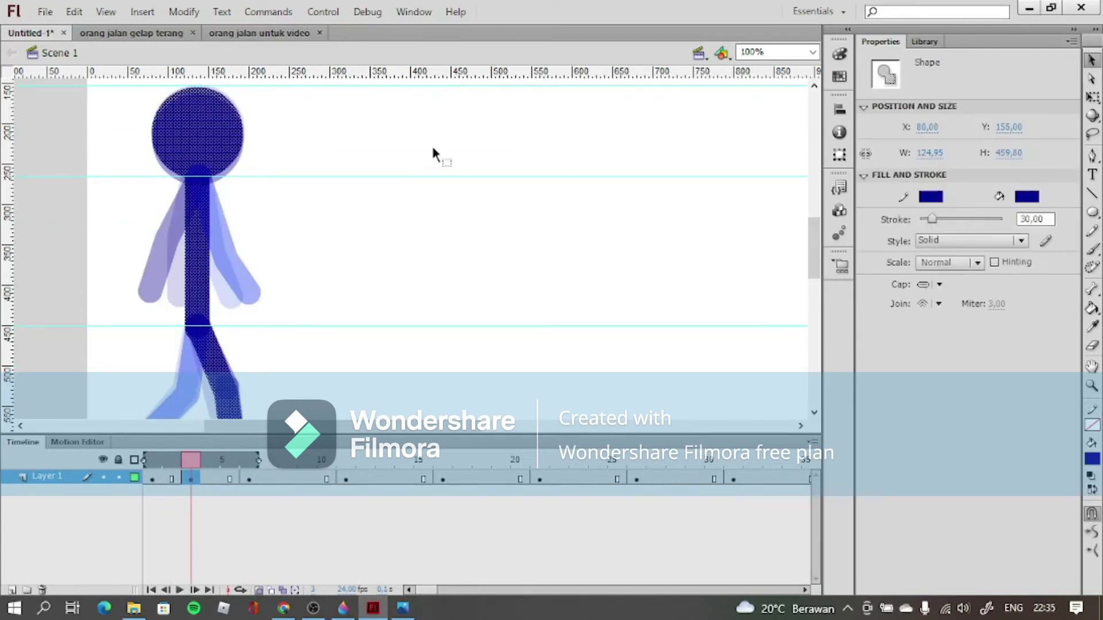
- Draw frame 3's arms as straight lines from the shoulder, the trailing arm dark blue and the leading arm bright blue
{"action": "left_click", "coordinate": [433, 154]}
{"action": "key", "text": "n"}
{"action": "mouse_move", "coordinate": [167, 247]}
{"action": "left_mouse_down"}
{"action": "mouse_move", "coordinate": [158, 305]}
{"action": "mouse_move", "coordinate": [146, 307]}
{"action": "mouse_move", "coordinate": [197, 177]}
{"action": "left_mouse_up"}
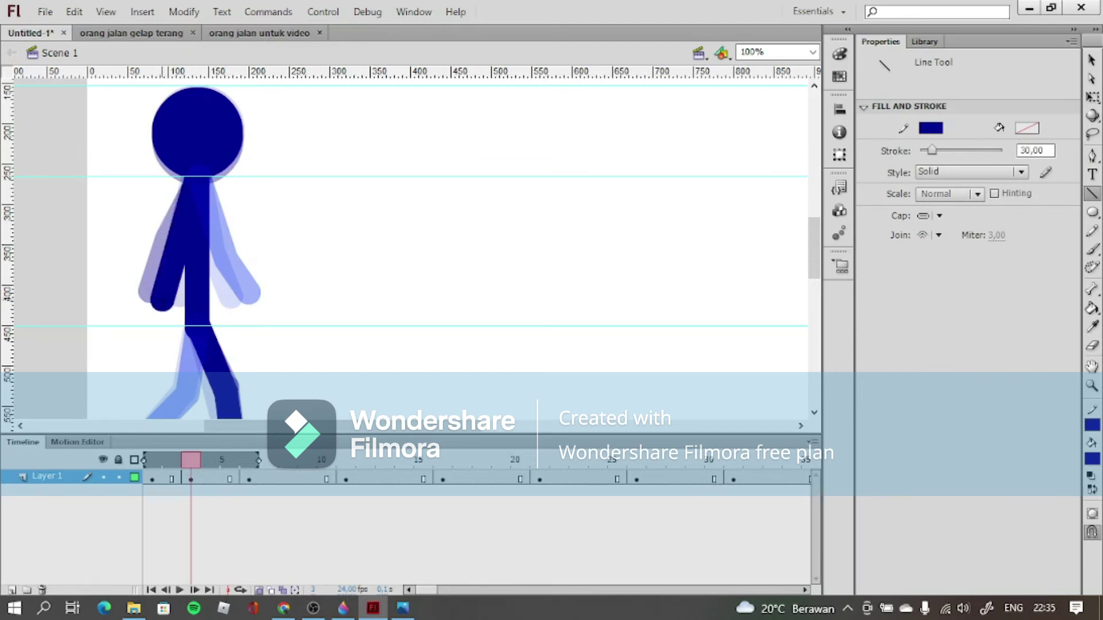
{"action": "left_click", "coordinate": [190, 479]}
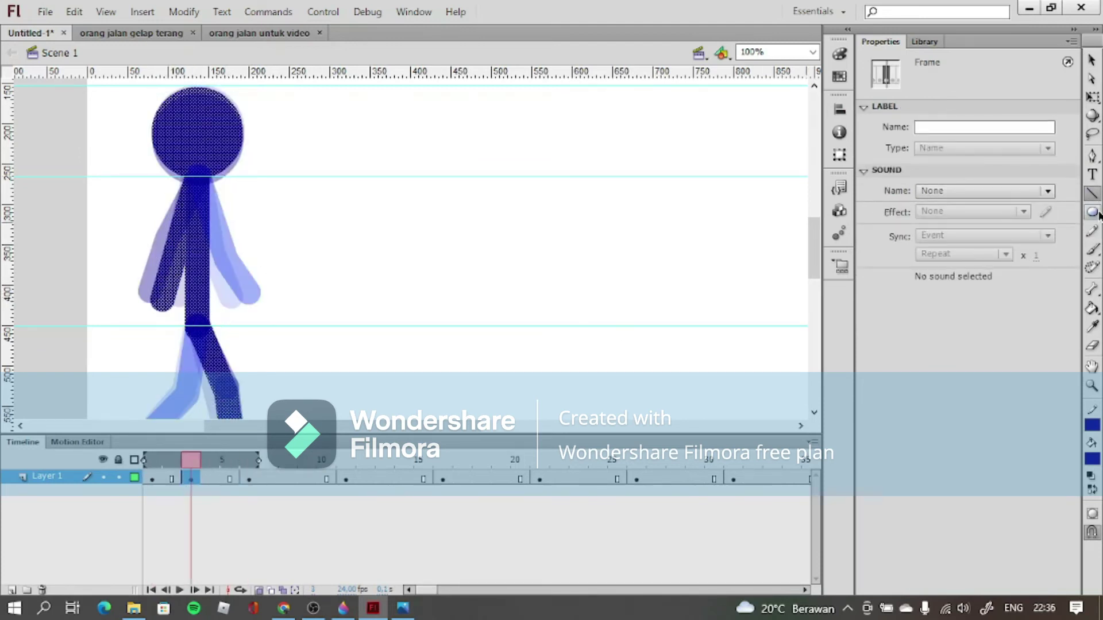
{"action": "left_click", "coordinate": [1092, 194]}
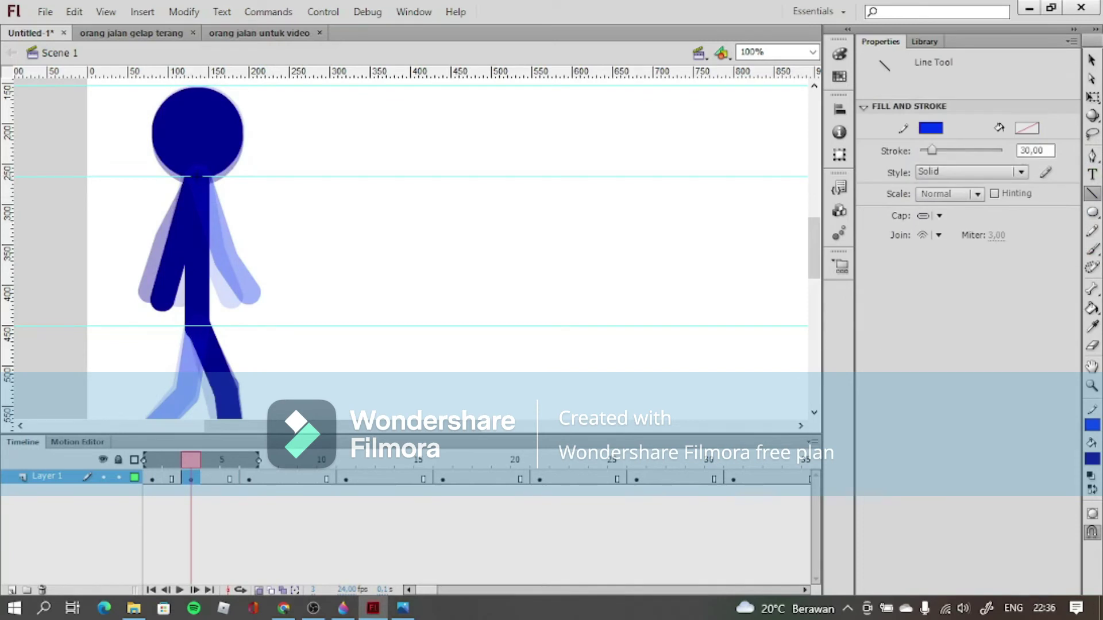
{"action": "key", "text": "v"}
{"action": "left_click", "coordinate": [181, 227]}
{"action": "left_click", "coordinate": [217, 140]}
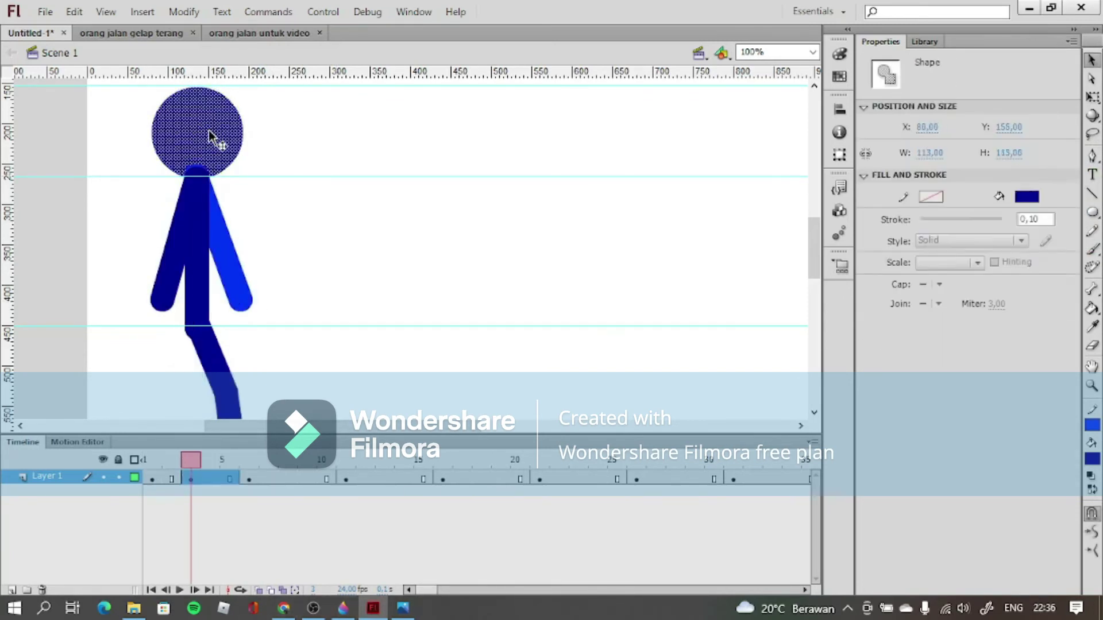
- Draw frame 3's bent rear leg and foot in bright blue over the onion skin, replacing the first leg lines
{"action": "left_click", "coordinate": [248, 460]}
{"action": "left_click", "coordinate": [239, 477]}
{"action": "left_click", "coordinate": [191, 479]}
{"action": "scroll", "coordinate": [448, 253], "scroll_direction": "down", "scroll_amount": 3}
{"action": "left_click", "coordinate": [258, 590]}
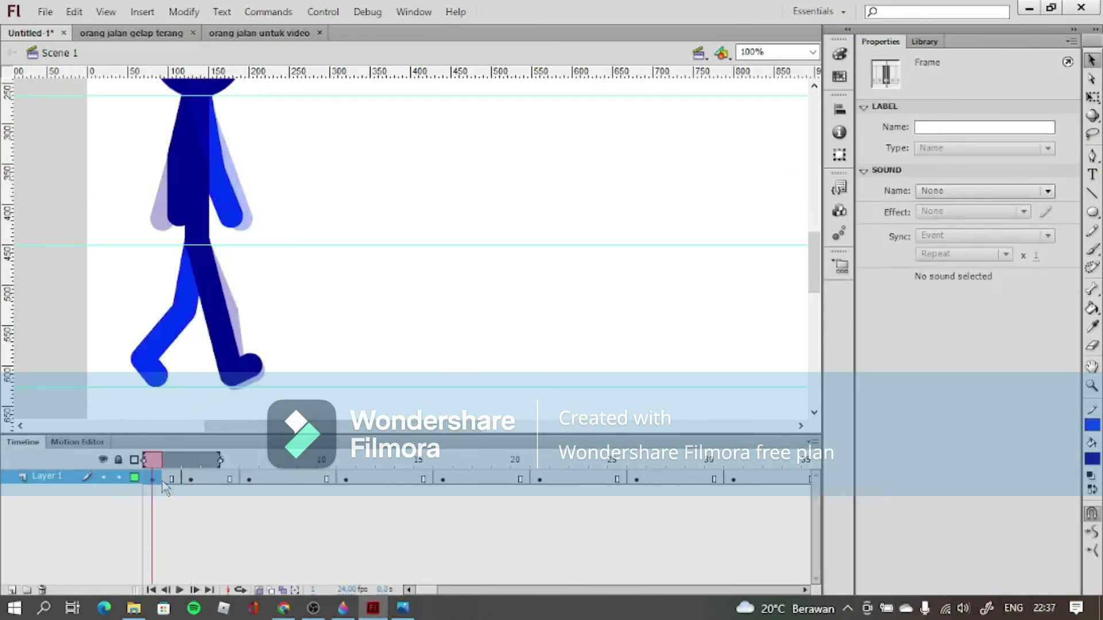
{"action": "key", "text": "n"}
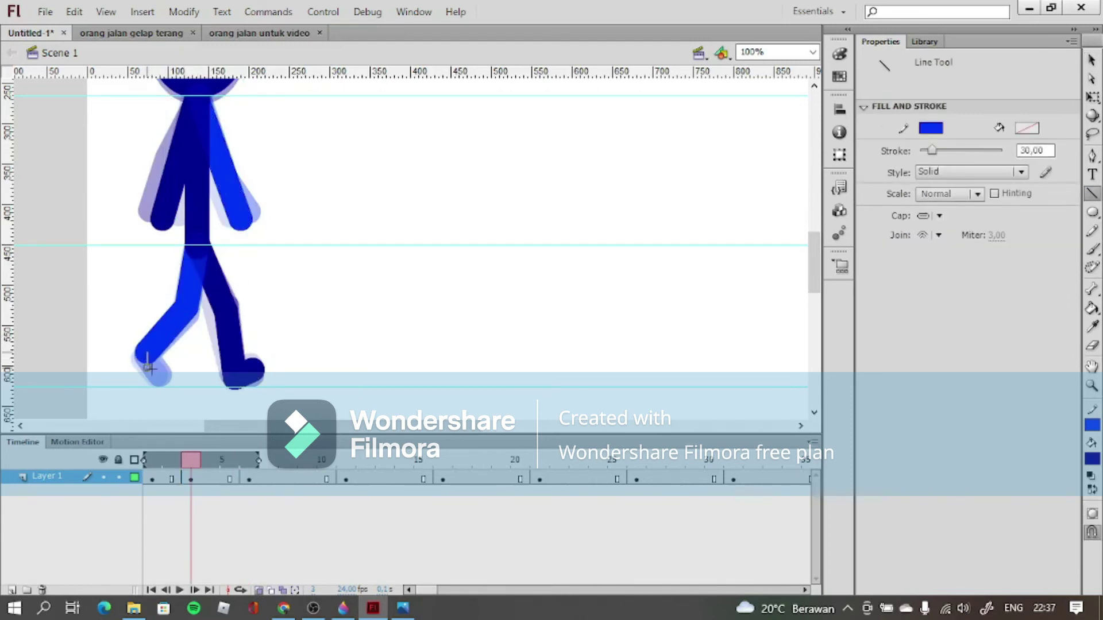
{"action": "left_click", "coordinate": [186, 282], "text": "ctrl"}
{"action": "key", "text": "Delete"}
{"action": "left_click_drag", "start_coordinate": [141, 357], "coordinate": [158, 376]}
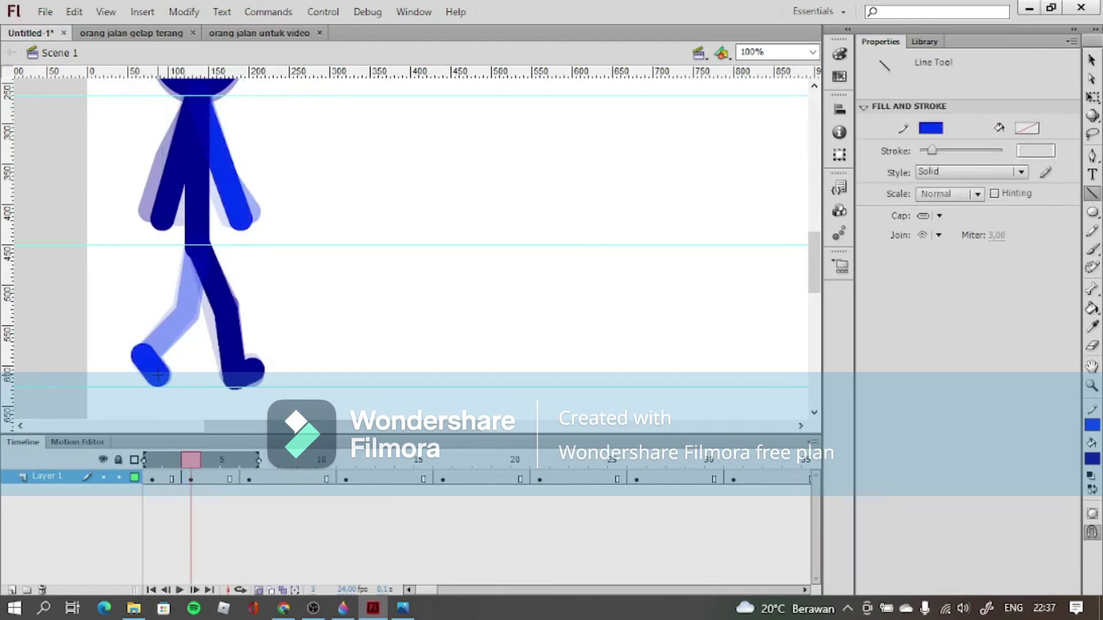
{"action": "left_click_drag", "start_coordinate": [188, 311], "coordinate": [190, 252]}
{"action": "key", "text": "v"}
{"action": "left_click", "coordinate": [259, 590]}
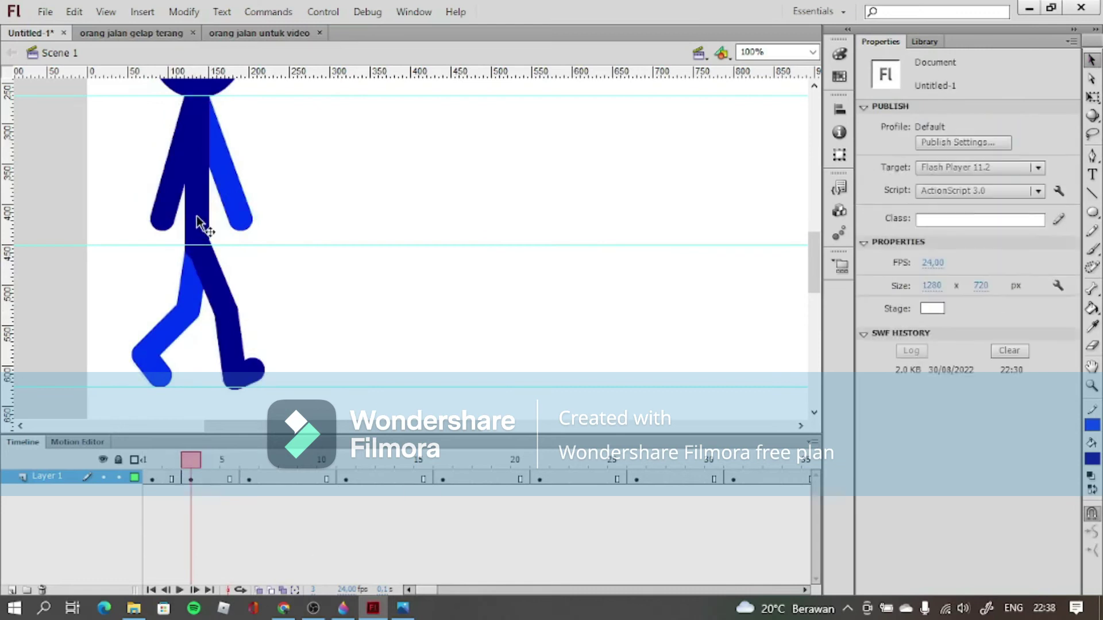
- Insert a blank keyframe at frame 8 and draw its head as a 113 px filled circle between the onion-skinned heads
{"action": "left_click", "coordinate": [249, 478]}
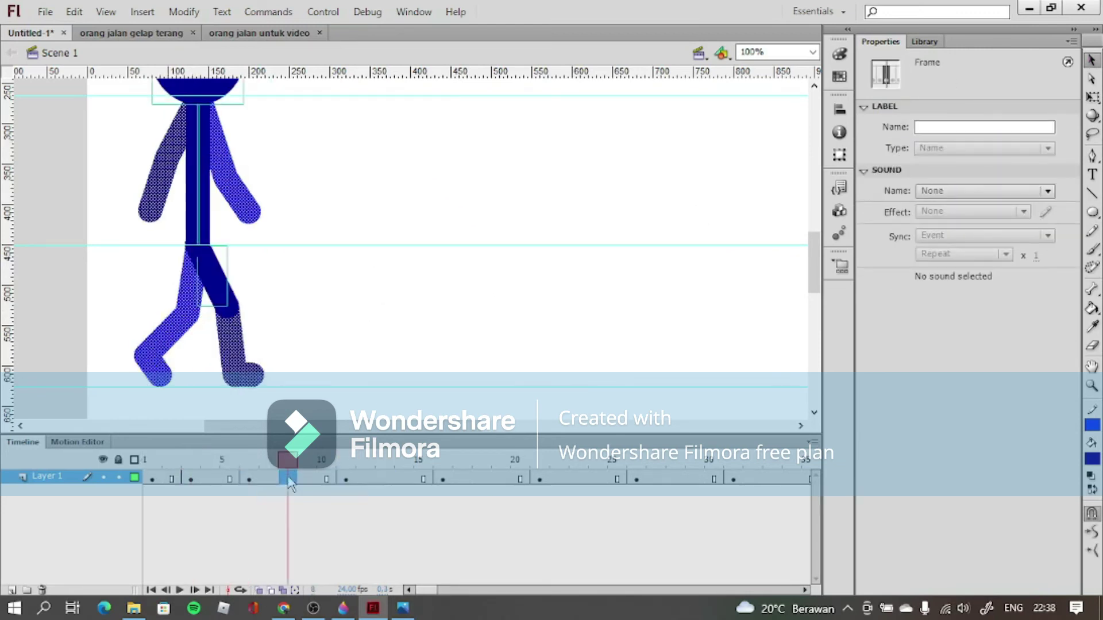
{"action": "left_click", "coordinate": [258, 590]}
{"action": "left_click_drag", "start_coordinate": [814, 274], "coordinate": [818, 259]}
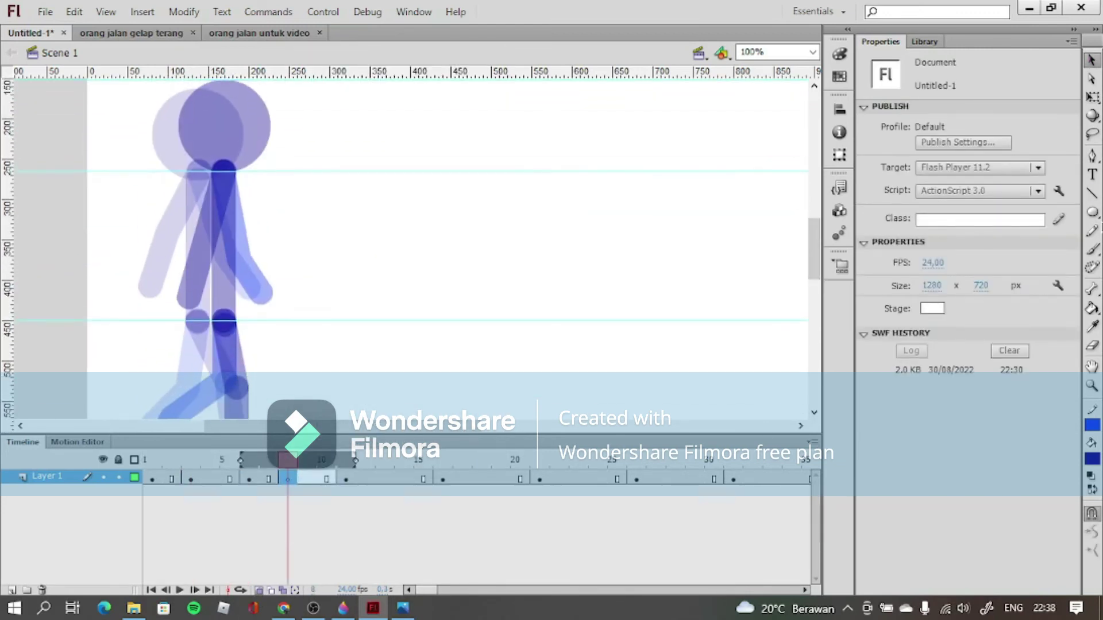
{"action": "scroll", "coordinate": [297, 175], "scroll_direction": "up", "scroll_amount": 3}
{"action": "key", "text": "o"}
{"action": "key", "text": "v"}
{"action": "left_click_drag", "start_coordinate": [259, 227], "coordinate": [213, 229]}
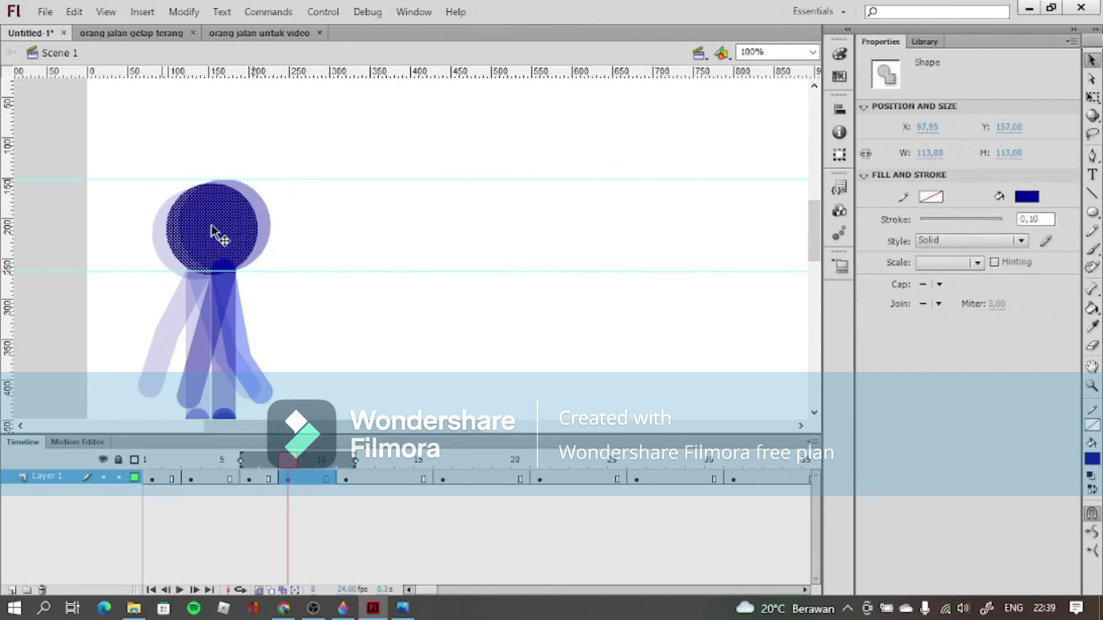
{"action": "left_click", "coordinate": [388, 234]}
- Draw frame 8's vertical body line, dark blue front leg with foot, and bent bright blue rear leg
{"action": "scroll", "coordinate": [388, 234], "scroll_direction": "down", "scroll_amount": 3}
{"action": "key", "text": "n"}
{"action": "left_click_drag", "start_coordinate": [210, 163], "coordinate": [212, 316]}
{"action": "scroll", "coordinate": [213, 316], "scroll_direction": "down", "scroll_amount": 2}
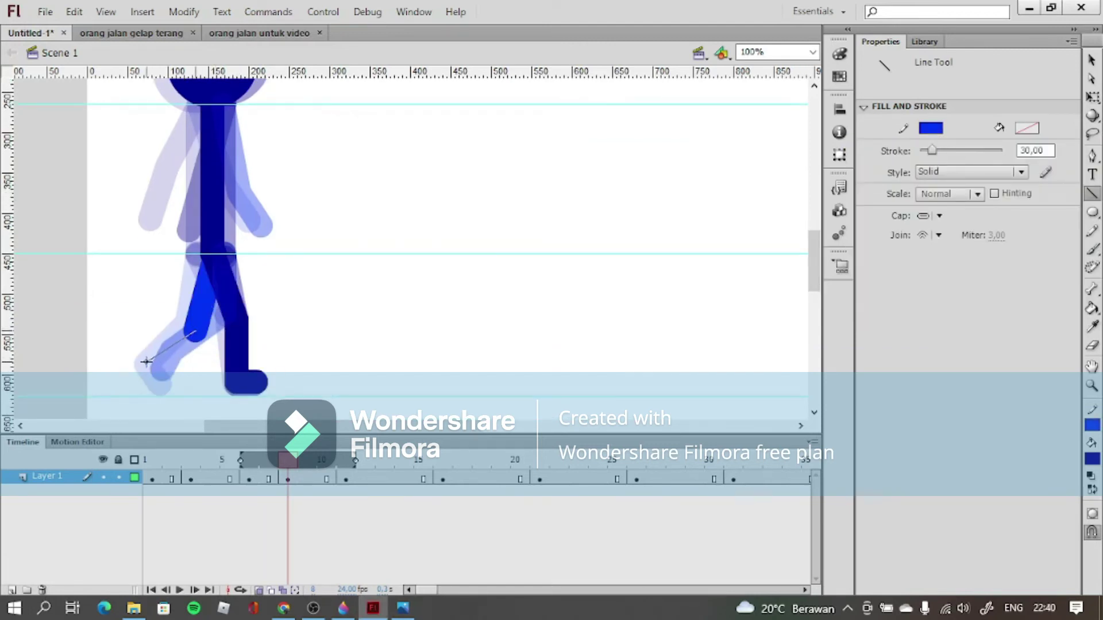
- Test the movie to check how the in-between poses play, and close the preview
{"action": "left_click", "coordinate": [340, 480]}
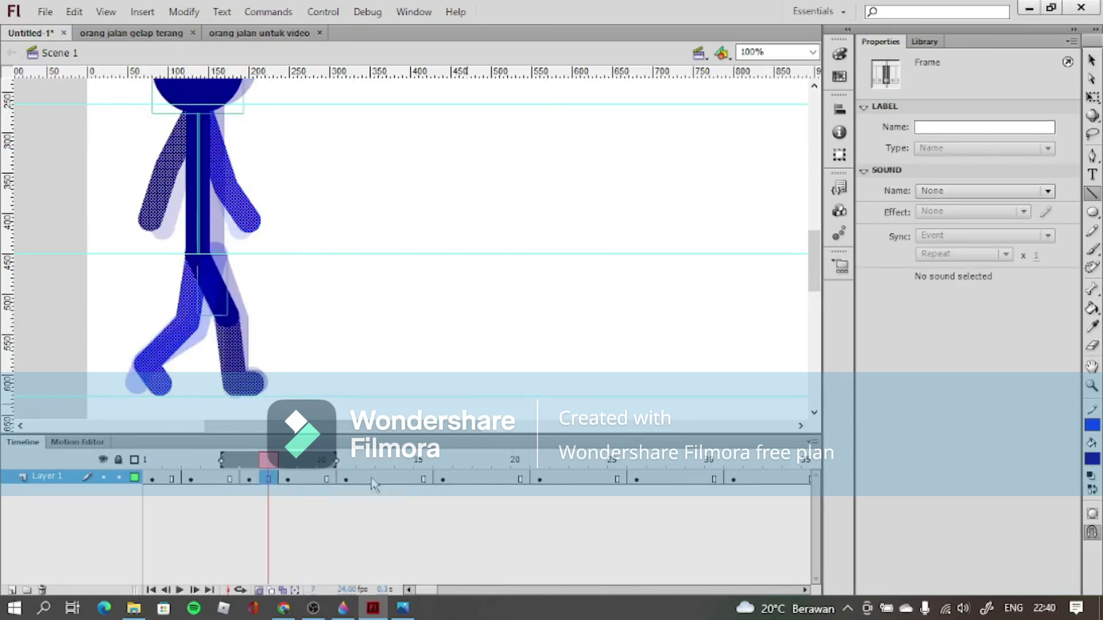
{"action": "key", "text": "ctrl+Return"}
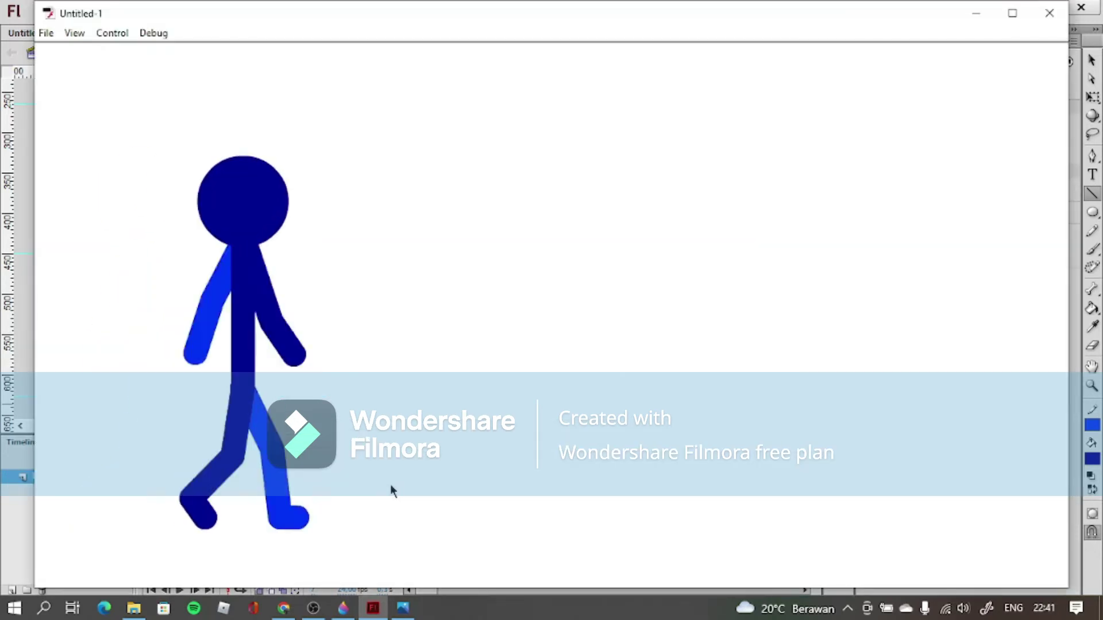
{"action": "left_click", "coordinate": [1054, 12]}
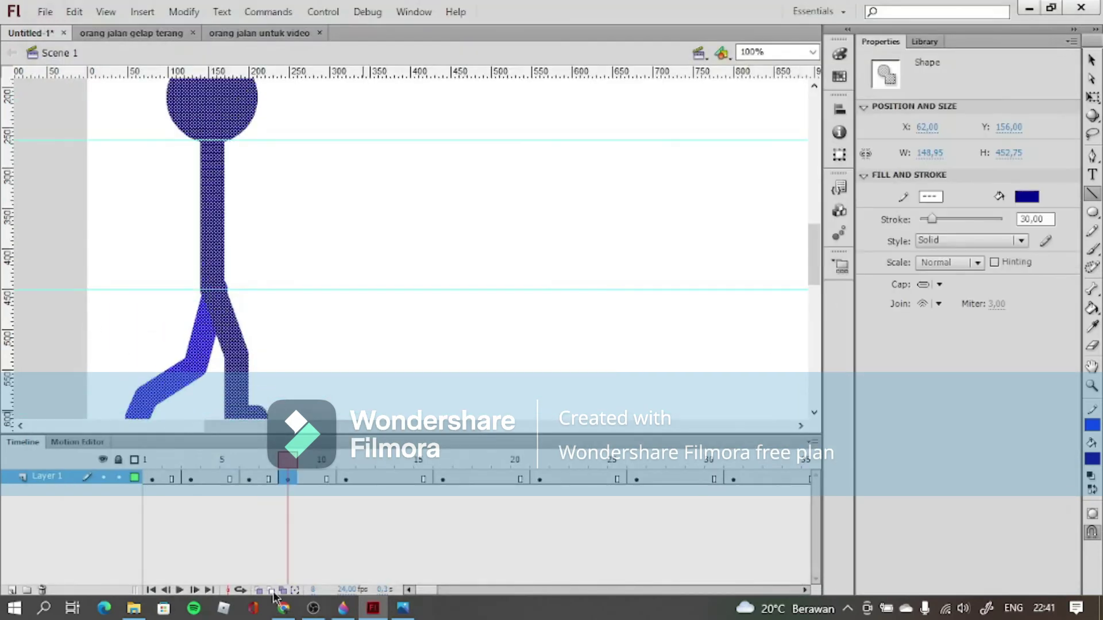
- Draw frame 8's arms over the onion skin, the leading arm bright blue and the trailing arm dark blue
{"action": "left_click", "coordinate": [259, 591]}
{"action": "scroll", "coordinate": [402, 258], "scroll_direction": "up", "scroll_amount": 2}
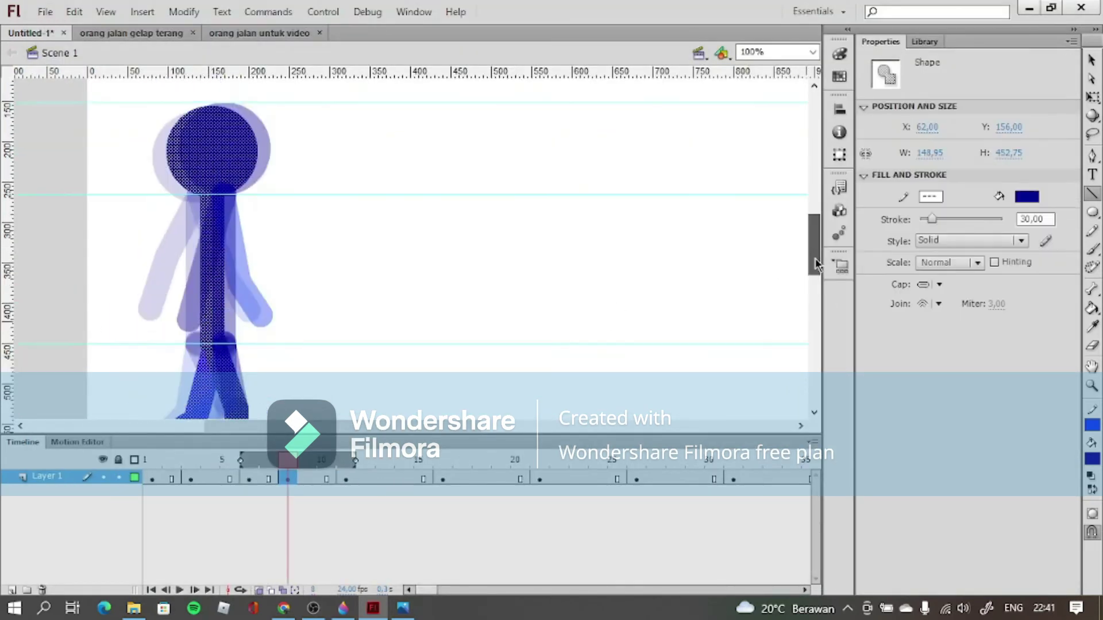
{"action": "scroll", "coordinate": [448, 242], "scroll_direction": "down", "scroll_amount": 2}
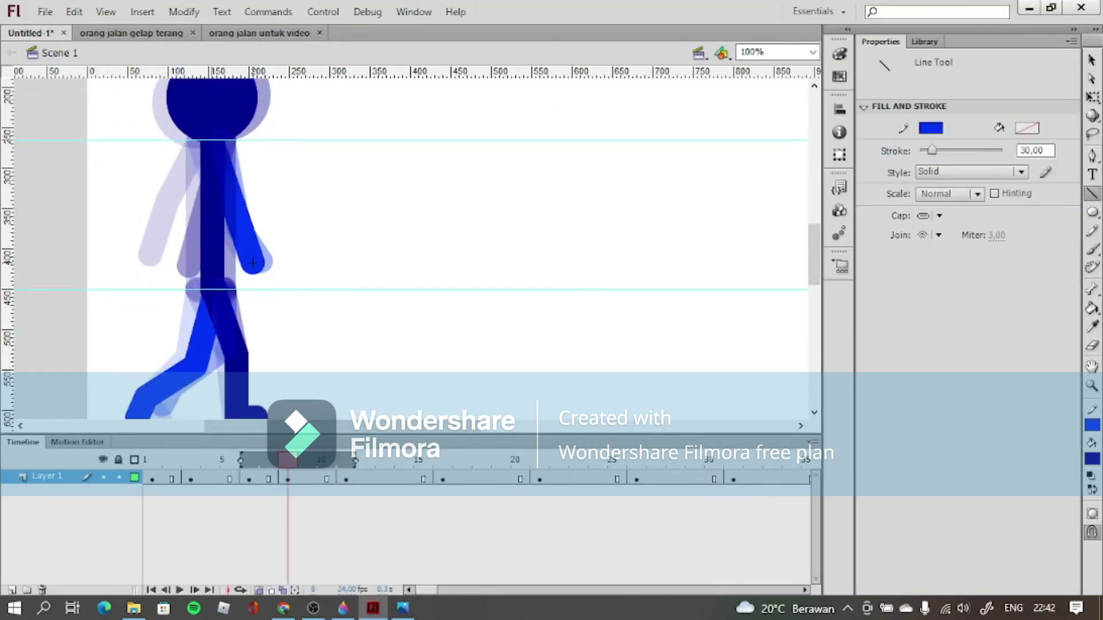
{"action": "left_click", "coordinate": [930, 127]}
{"action": "left_click", "coordinate": [885, 185]}
{"action": "left_click", "coordinate": [259, 590]}
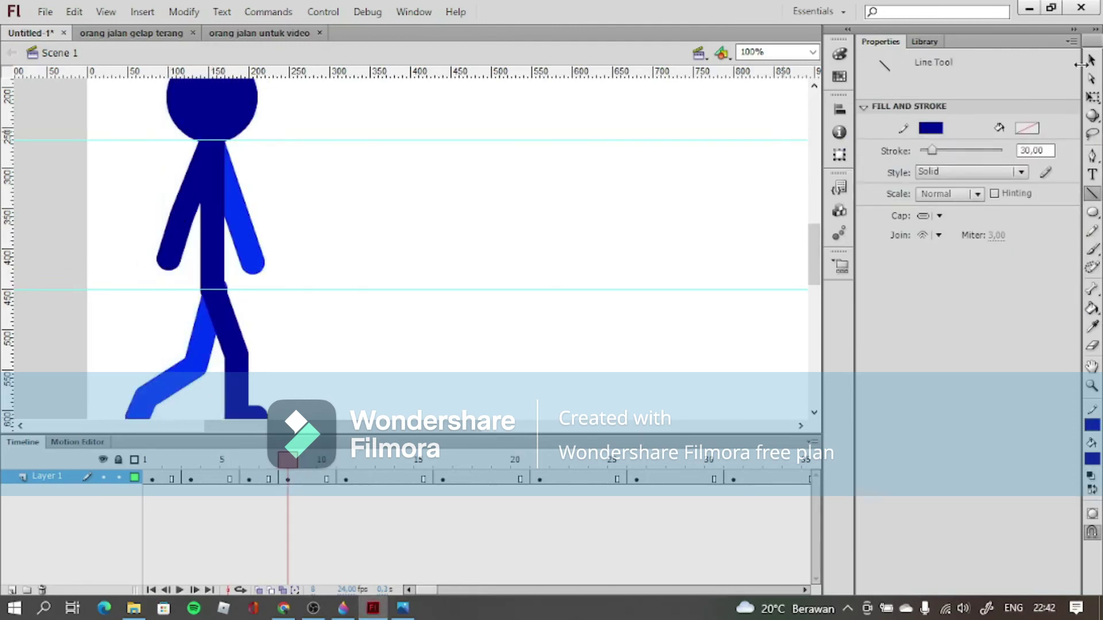
{"action": "key", "text": "v"}
{"action": "mouse_move", "coordinate": [814, 280]}
{"action": "left_mouse_down"}
{"action": "mouse_move", "coordinate": [818, 288]}
{"action": "mouse_move", "coordinate": [818, 271]}
{"action": "left_mouse_up"}
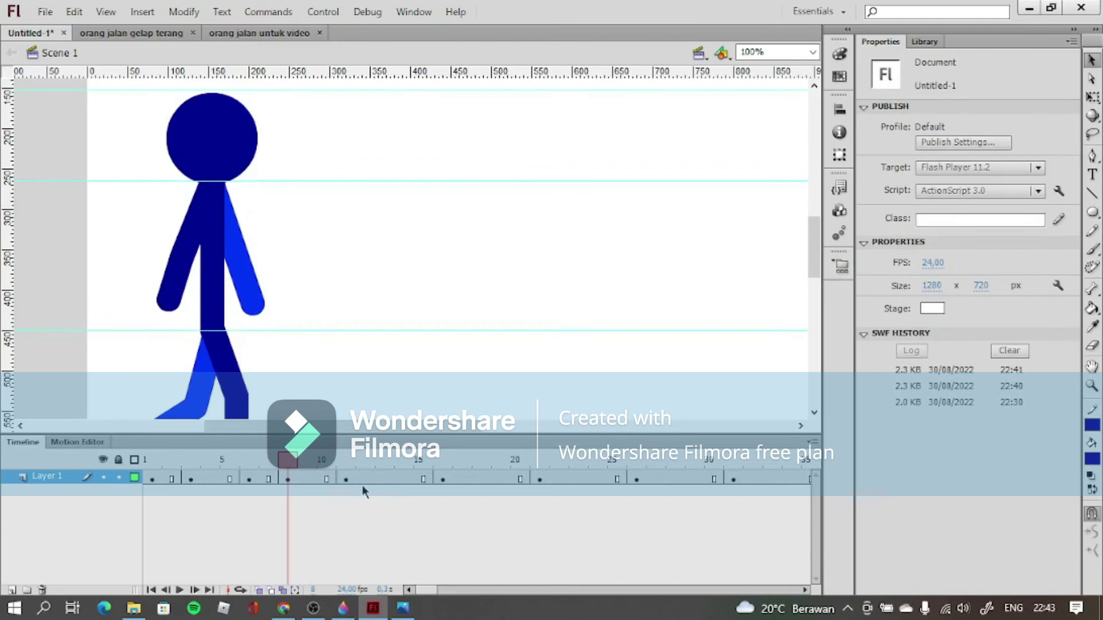
- Insert a blank keyframe at frame 13 and turn on onion skin to show the poses around it
{"action": "left_click", "coordinate": [384, 480]}
{"action": "right_click", "coordinate": [385, 480]}
{"action": "left_click", "coordinate": [489, 179]}
{"action": "left_click", "coordinate": [257, 591]}
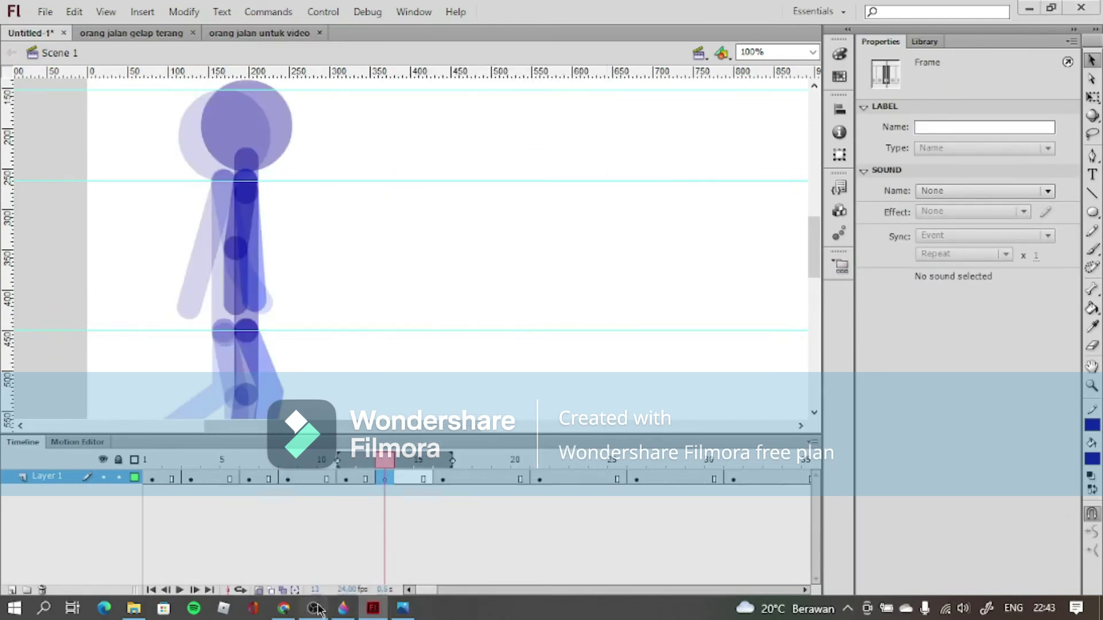
{"action": "scroll", "coordinate": [615, 394], "scroll_direction": "down", "scroll_amount": 2}
{"action": "mouse_move", "coordinate": [395, 460]}
{"action": "left_mouse_down"}
{"action": "mouse_move", "coordinate": [209, 460]}
{"action": "mouse_move", "coordinate": [448, 460]}
{"action": "mouse_move", "coordinate": [404, 460]}
{"action": "left_mouse_up"}
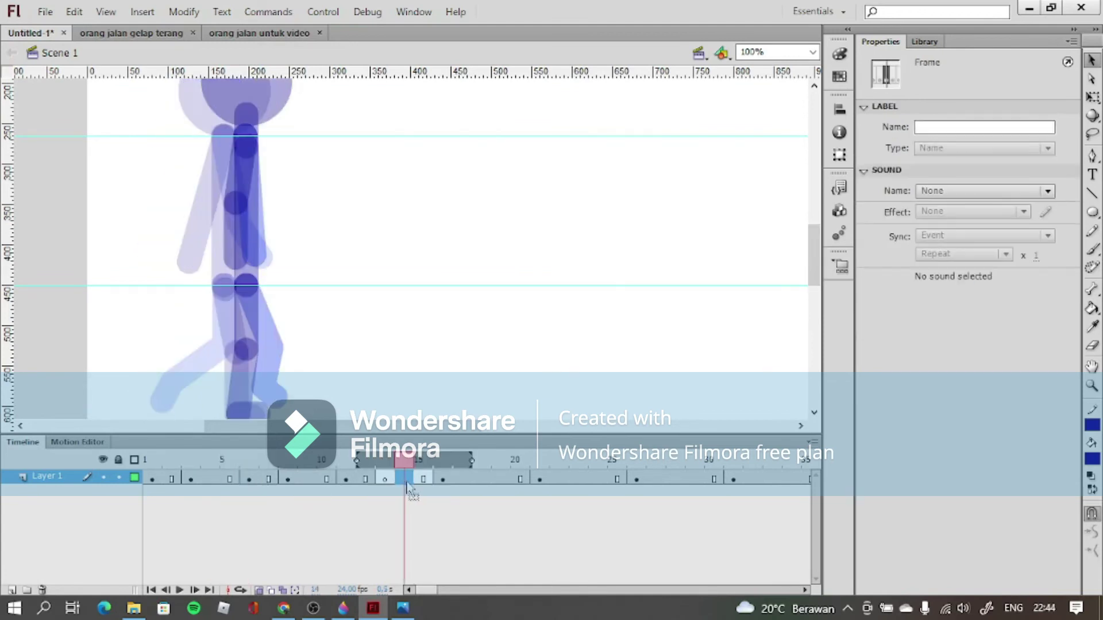
{"action": "key", "text": "comma"}
- Draw frame 13's head as a 113 px dark blue filled circle and place it between the two onion-skinned heads
{"action": "scroll", "coordinate": [550, 376], "scroll_direction": "up", "scroll_amount": 3}
{"action": "key", "text": "o"}
{"action": "left_click_drag", "start_coordinate": [207, 115], "coordinate": [298, 207]}
{"action": "key", "text": "v"}
{"action": "left_click", "coordinate": [261, 172]}
{"action": "left_click_drag", "start_coordinate": [260, 168], "coordinate": [245, 171]}
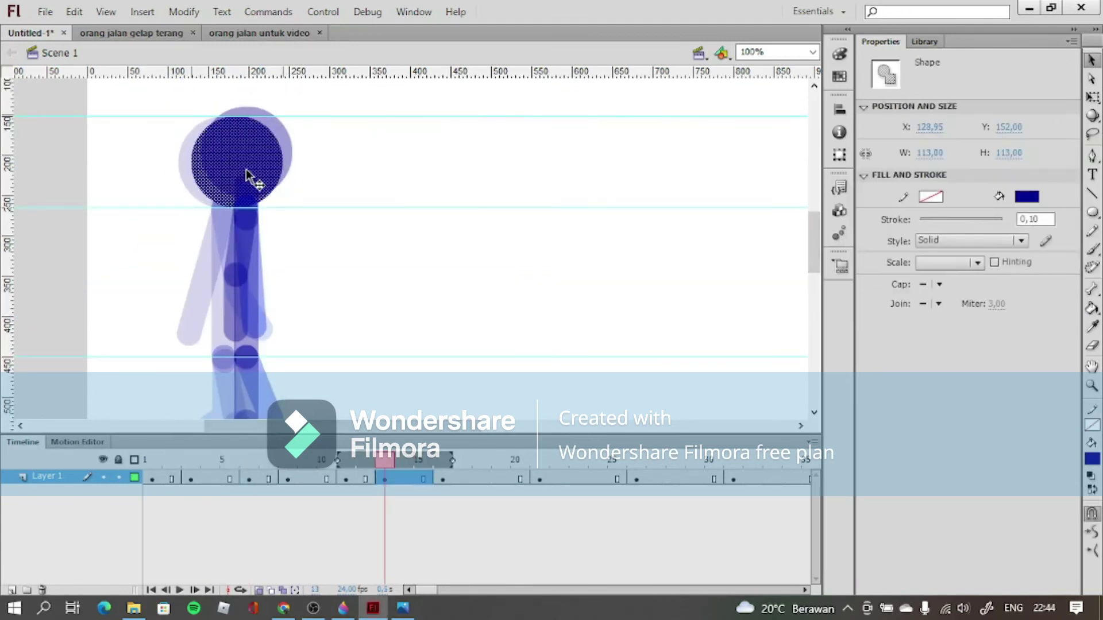
{"action": "left_click", "coordinate": [362, 167]}
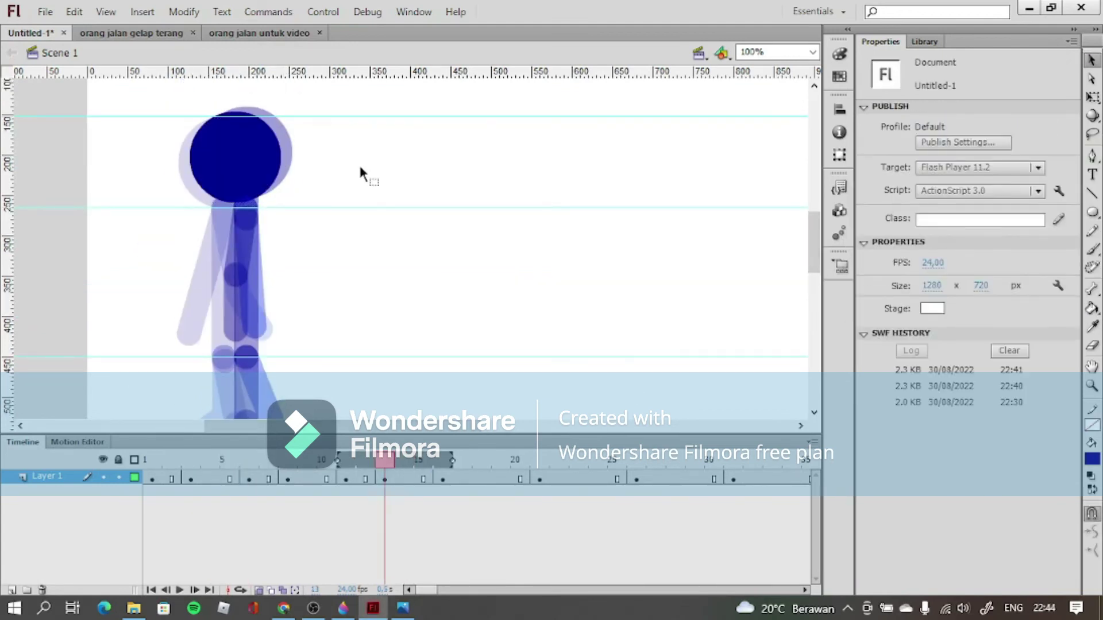
- Draw frame 13's vertical body line and the dark blue supporting leg with its foot
{"action": "scroll", "coordinate": [360, 168], "scroll_direction": "down", "scroll_amount": 3}
{"action": "key", "text": "n"}
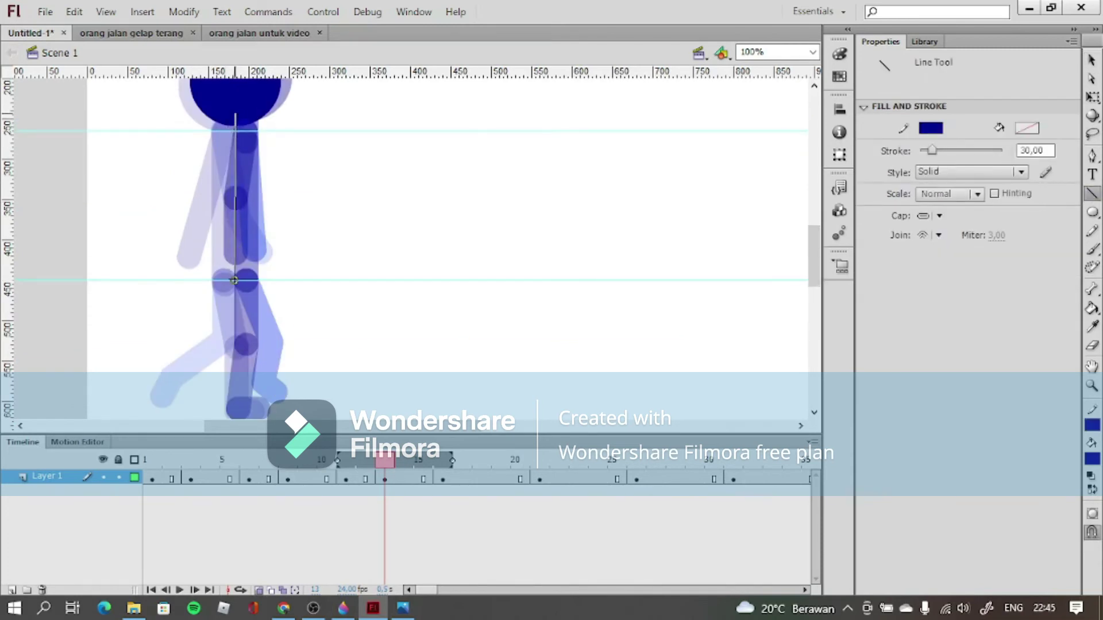
{"action": "left_click", "coordinate": [385, 479]}
{"action": "left_click_drag", "start_coordinate": [232, 284], "coordinate": [244, 346]}
{"action": "left_click_drag", "start_coordinate": [244, 346], "coordinate": [240, 369]}
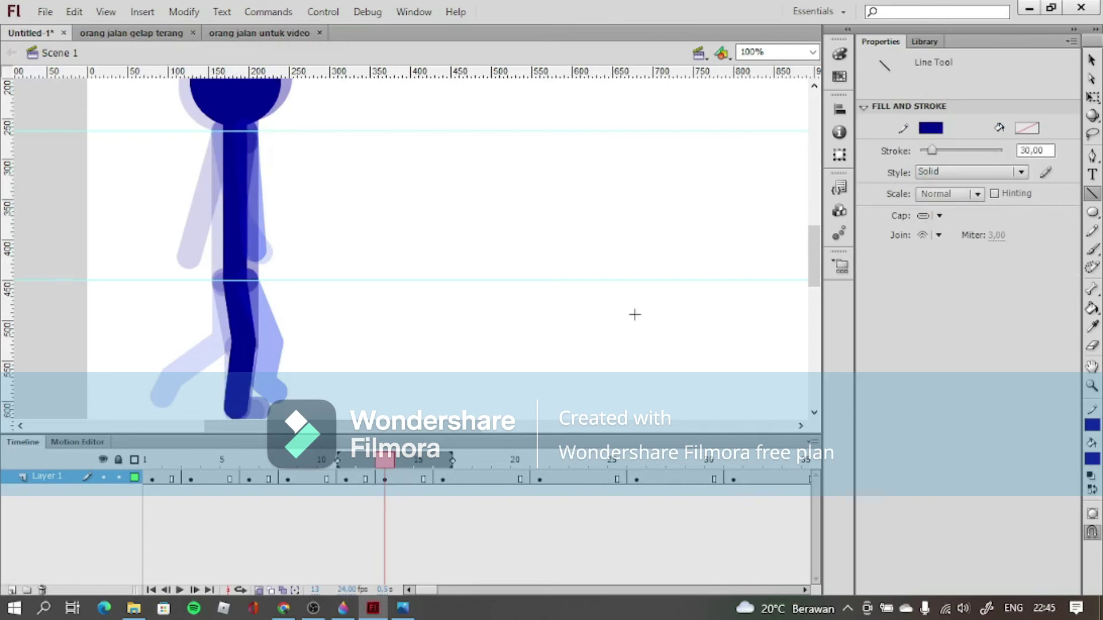
{"action": "scroll", "coordinate": [635, 315], "scroll_direction": "down", "scroll_amount": 3}
{"action": "left_click_drag", "start_coordinate": [244, 261], "coordinate": [235, 326]}
{"action": "left_click_drag", "start_coordinate": [815, 290], "coordinate": [817, 276]}
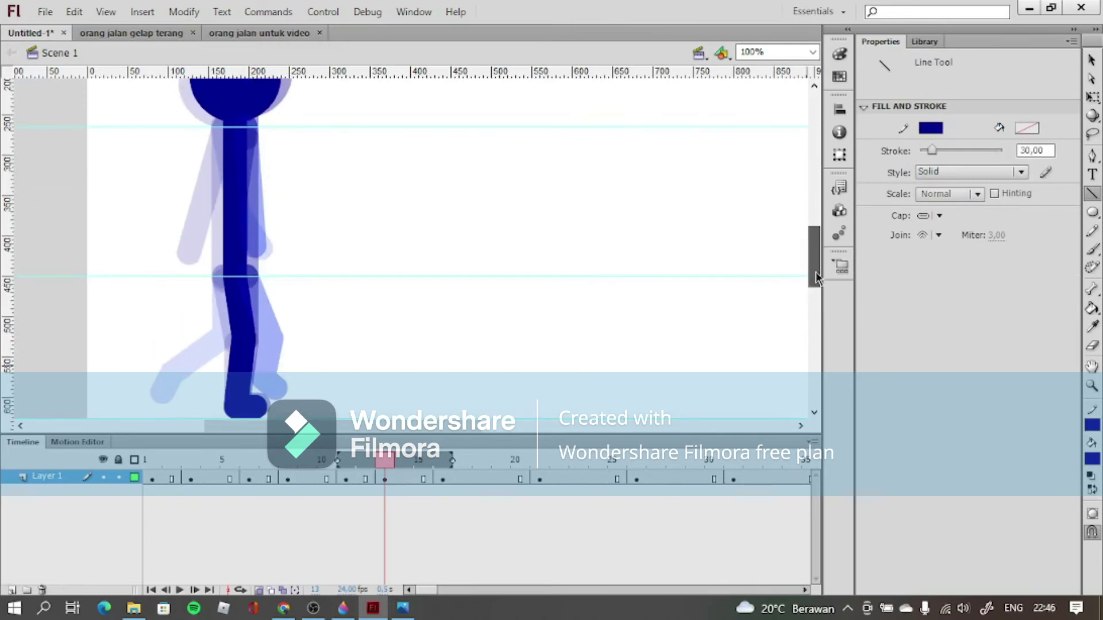
- Set the stroke to bright blue and draw frame 13's bent rear leg lifted behind the body
{"action": "left_click", "coordinate": [931, 127]}
{"action": "left_click", "coordinate": [847, 189]}
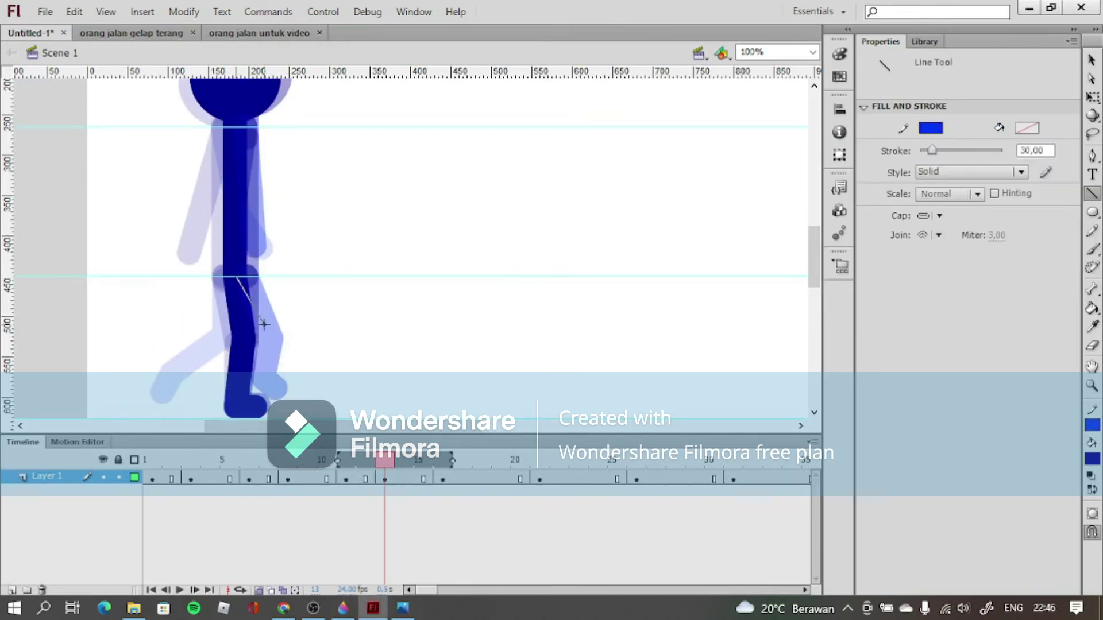
{"action": "key", "text": "v"}
{"action": "left_click", "coordinate": [403, 479]}
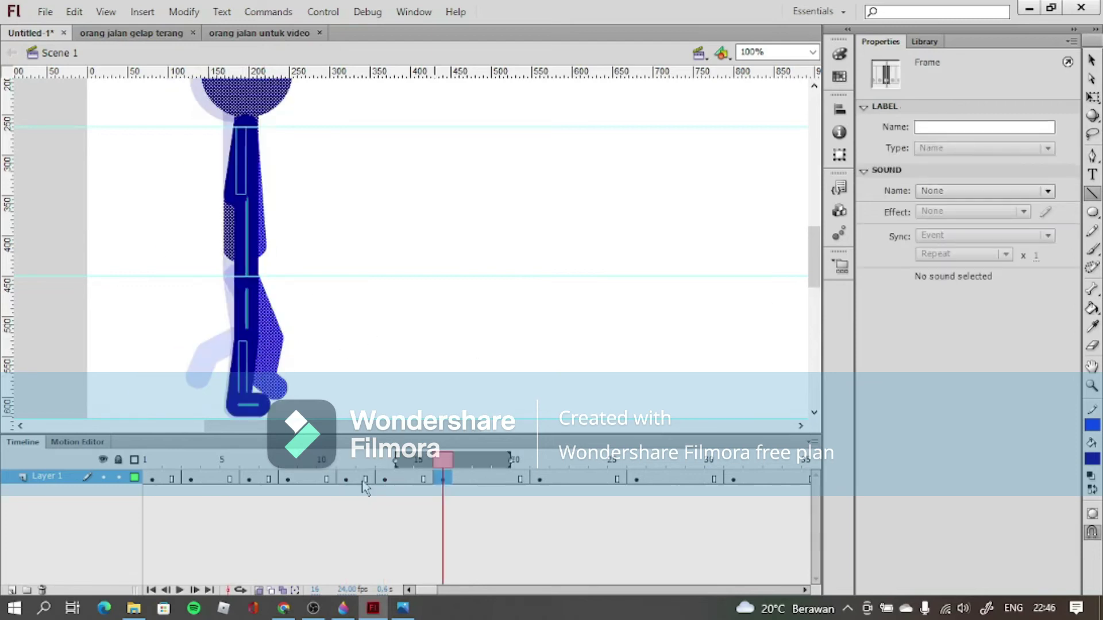
- Swap the arm colours on frame 16 so the trailing arm is bright blue and the leading arm dark blue
{"action": "left_click", "coordinate": [443, 480]}
{"action": "left_click", "coordinate": [242, 189]}
{"action": "left_click", "coordinate": [931, 196]}
{"action": "left_click", "coordinate": [257, 122]}
- Stretch frame 16's body line upward into the head to a height of 192.90 px with Free Transform
{"action": "left_click", "coordinate": [256, 277]}
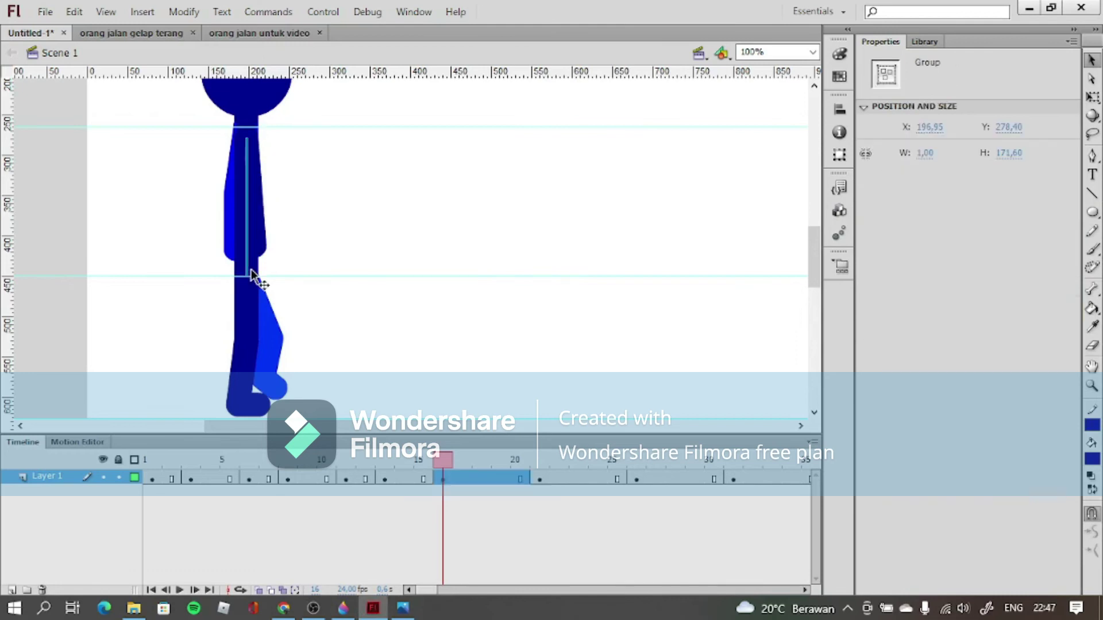
{"action": "left_click", "coordinate": [264, 193]}
{"action": "left_click", "coordinate": [258, 108]}
{"action": "left_click", "coordinate": [271, 167]}
{"action": "left_click", "coordinate": [262, 195]}
{"action": "left_click", "coordinate": [244, 209]}
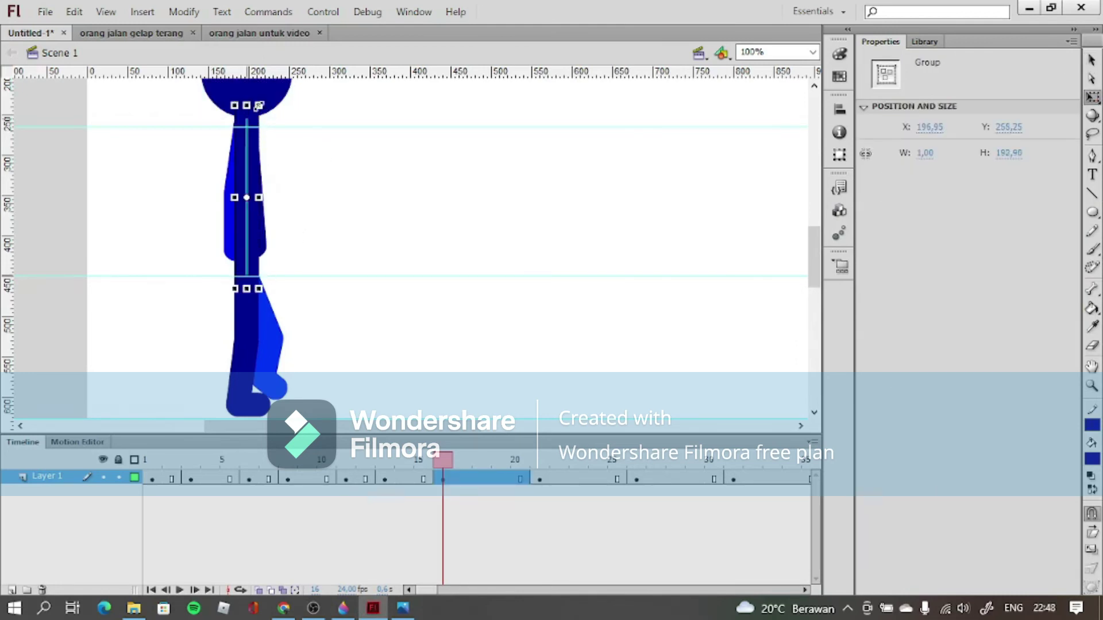
- Delete frame 13's bent rear leg and redraw it in bright blue with the Line tool, using onion skin as a guide
{"action": "left_click", "coordinate": [537, 480]}
{"action": "left_click", "coordinate": [462, 480]}
{"action": "left_click", "coordinate": [385, 479]}
{"action": "left_click", "coordinate": [258, 591]}
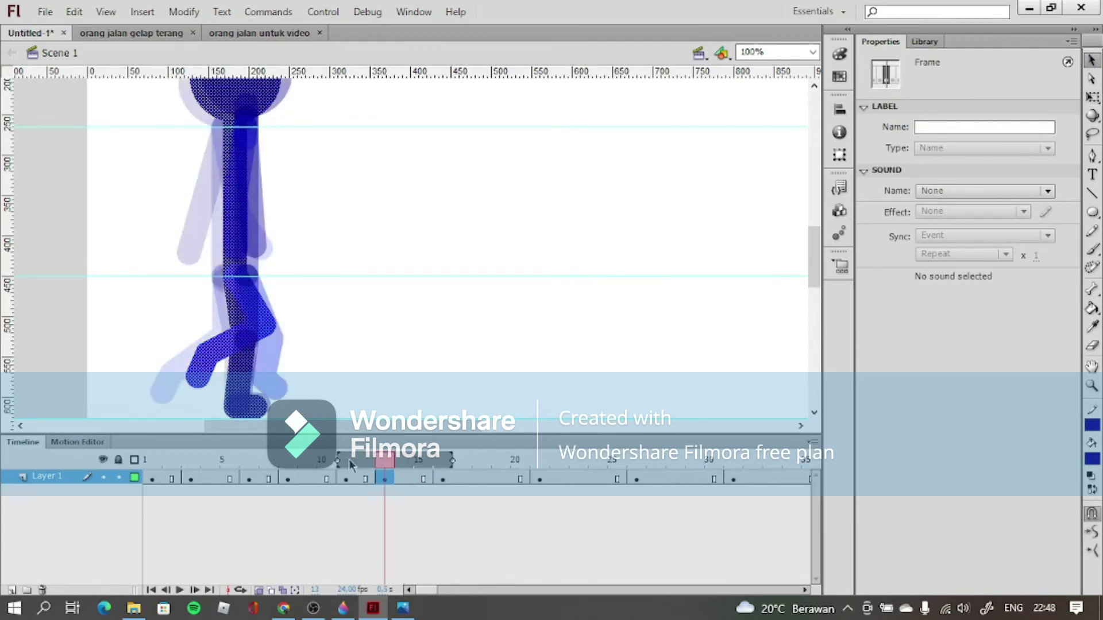
{"action": "left_click", "coordinate": [251, 340]}
{"action": "key", "text": "Delete"}
{"action": "left_click", "coordinate": [204, 364]}
{"action": "key", "text": "Delete"}
{"action": "left_click", "coordinate": [1092, 194]}
{"action": "left_click", "coordinate": [931, 128]}
{"action": "left_click", "coordinate": [863, 257]}
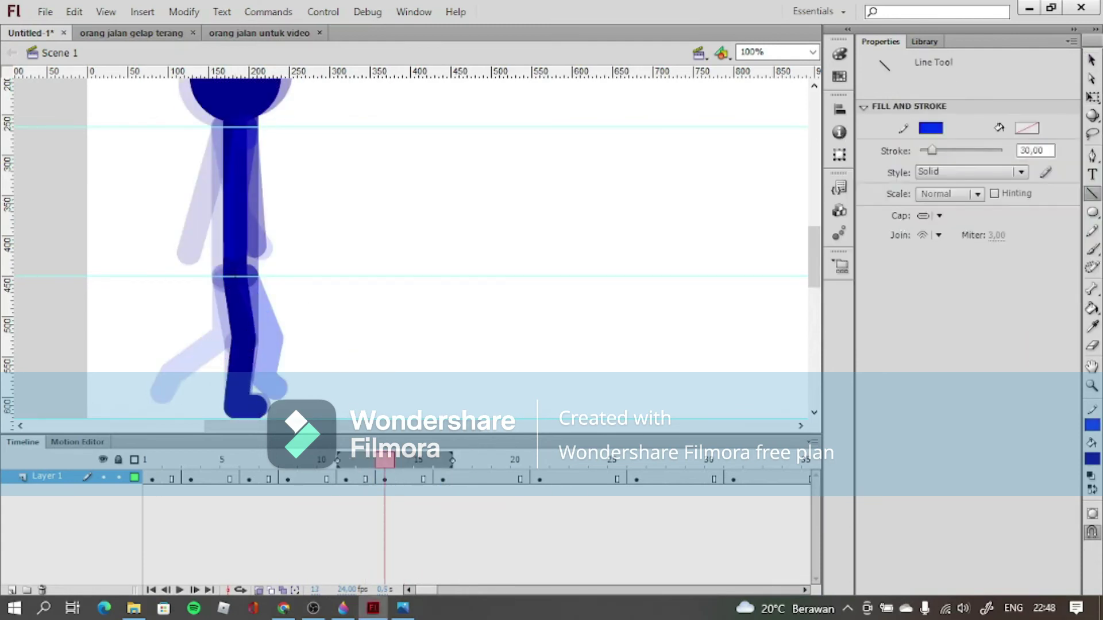
- Cut frame 13's dark blue supporting leg and paste it back in place in front of the bright blue leg
{"action": "left_click", "coordinate": [1092, 60]}
{"action": "left_click", "coordinate": [242, 322]}
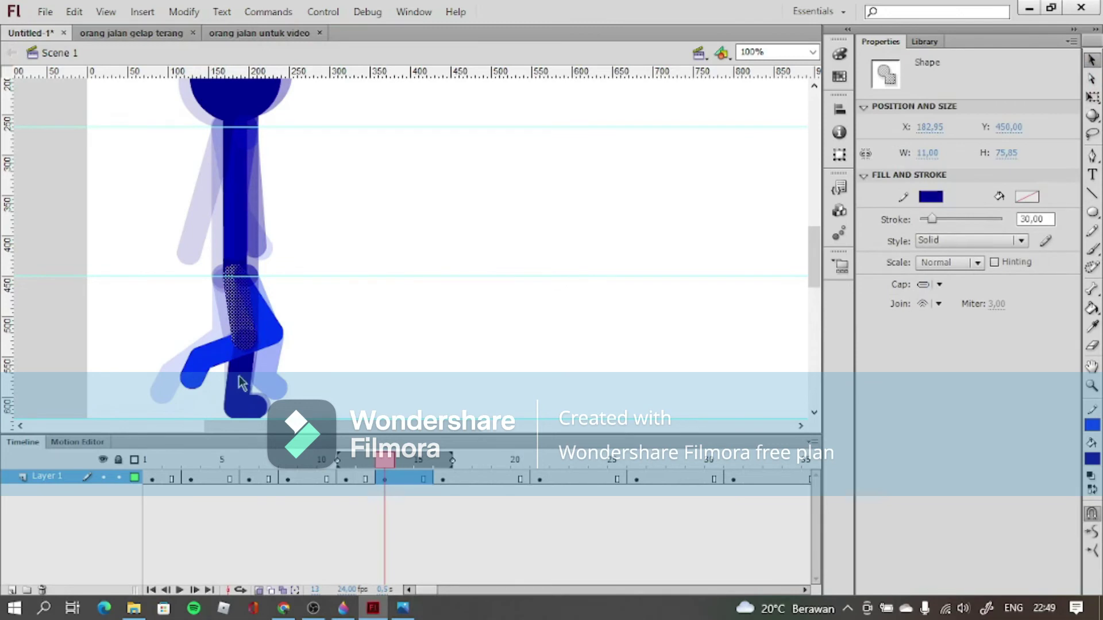
{"action": "left_click", "coordinate": [238, 376], "text": "shift"}
{"action": "left_click", "coordinate": [258, 405], "text": "shift"}
{"action": "key", "text": "ctrl+x"}
{"action": "key", "text": "ctrl+shift+v"}
{"action": "scroll", "coordinate": [379, 322], "scroll_direction": "up", "scroll_amount": 1}
{"action": "left_click", "coordinate": [258, 591]}
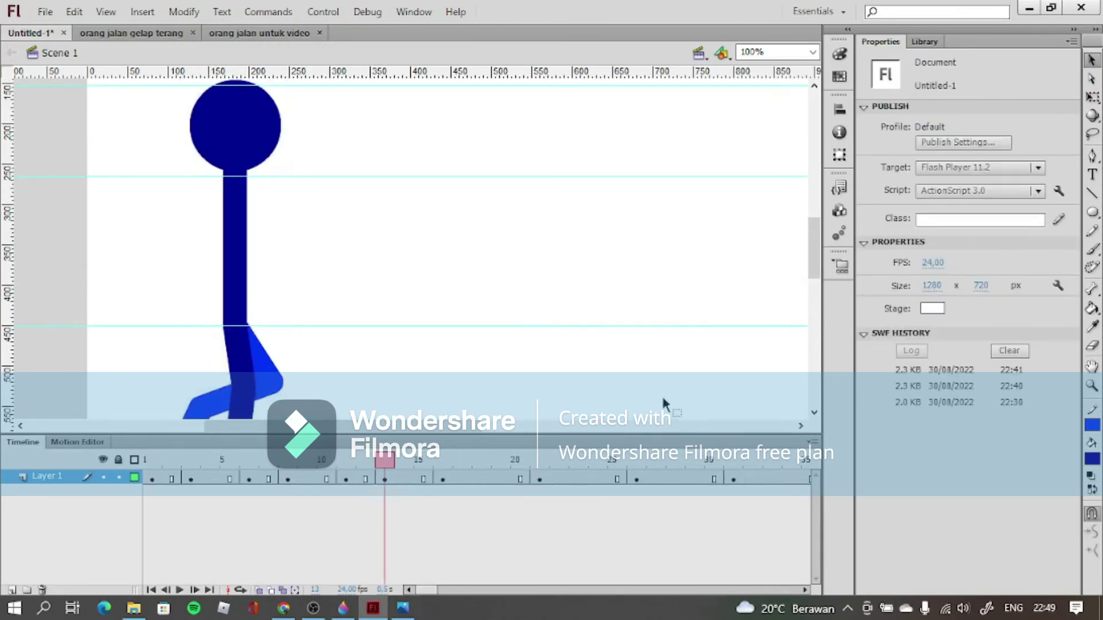
{"action": "scroll", "coordinate": [664, 405], "scroll_direction": "down", "scroll_amount": 1}
{"action": "left_click", "coordinate": [442, 481]}
{"action": "left_click", "coordinate": [347, 481]}
{"action": "left_click", "coordinate": [443, 481]}
{"action": "left_click", "coordinate": [347, 481]}
{"action": "left_click", "coordinate": [385, 481]}
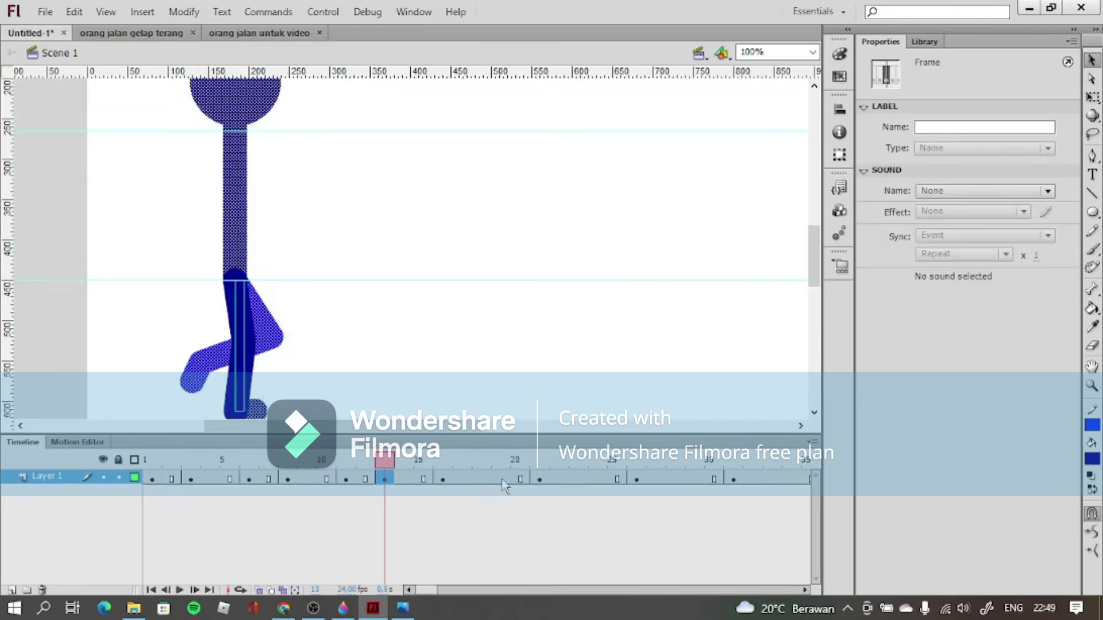
{"action": "key", "text": "n"}
{"action": "left_click_drag", "start_coordinate": [236, 132], "coordinate": [263, 191]}
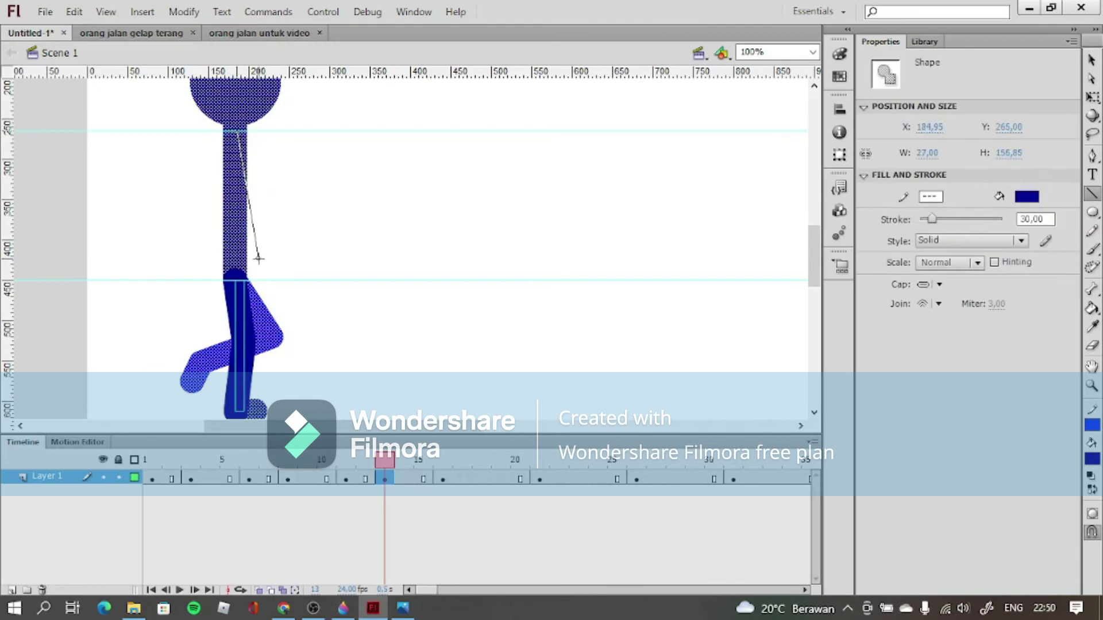
{"action": "left_click_drag", "start_coordinate": [258, 258], "coordinate": [258, 258]}
{"action": "key", "text": "ctrl+z"}
- Turn on onion skin and draw frame 13's bright blue leading arm from the shoulder, angled slightly forward
{"action": "left_click", "coordinate": [259, 591]}
{"action": "left_click", "coordinate": [442, 481]}
{"action": "left_click", "coordinate": [346, 481]}
{"action": "left_click", "coordinate": [385, 481]}
{"action": "left_click", "coordinate": [442, 481]}
{"action": "left_click", "coordinate": [368, 480]}
{"action": "left_click", "coordinate": [385, 480]}
{"action": "key", "text": "n"}
{"action": "left_click_drag", "start_coordinate": [232, 131], "coordinate": [253, 175]}
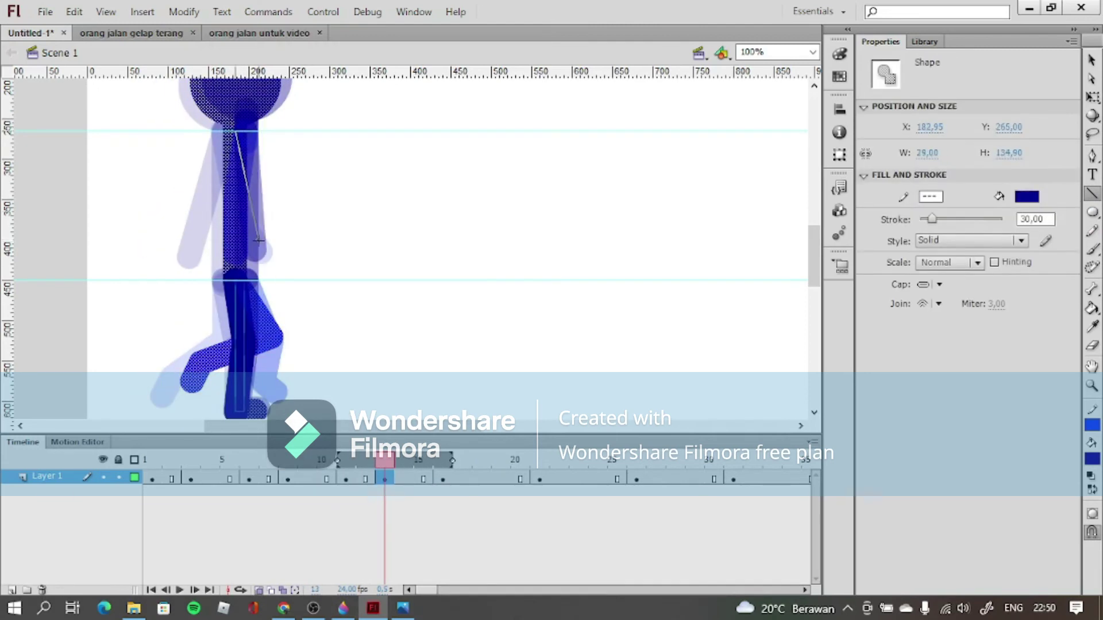
{"action": "left_click_drag", "start_coordinate": [258, 241], "coordinate": [259, 241]}
{"action": "left_click", "coordinate": [384, 484]}
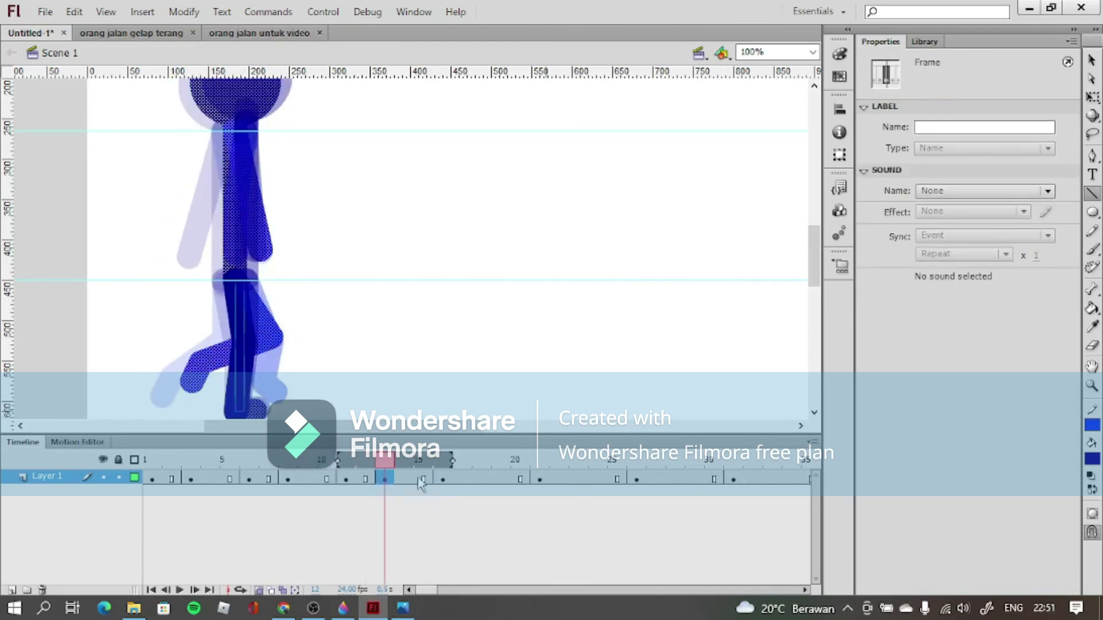
{"action": "left_click", "coordinate": [271, 258]}
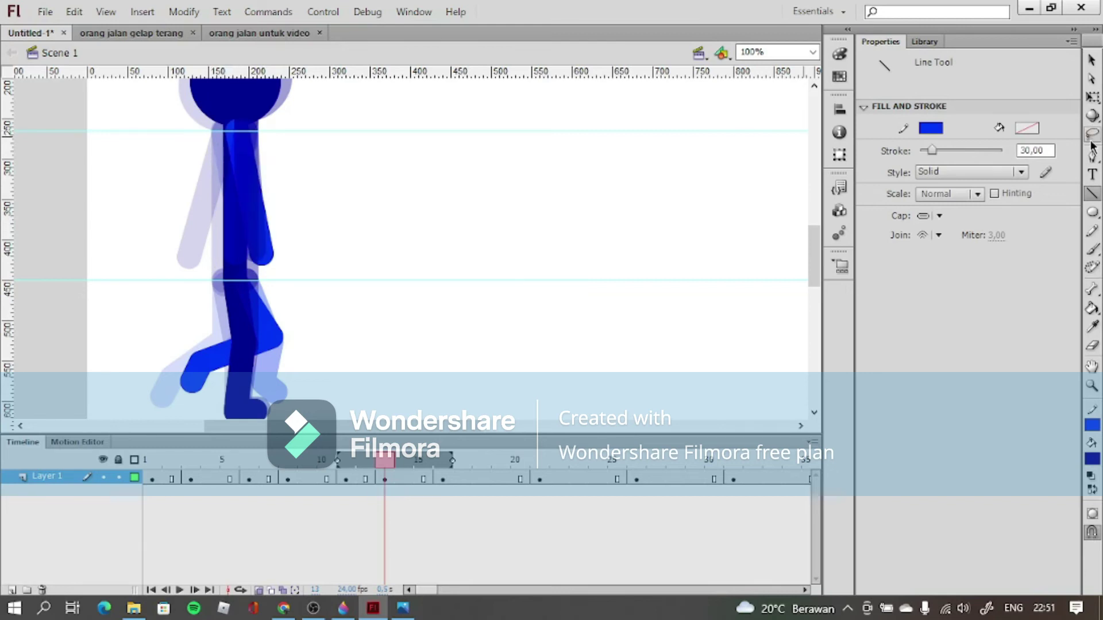
- Draw frame 13's dark blue trailing arm angled slightly backward, and group the head with the body line
{"action": "left_click", "coordinate": [259, 591]}
{"action": "left_click", "coordinate": [385, 480]}
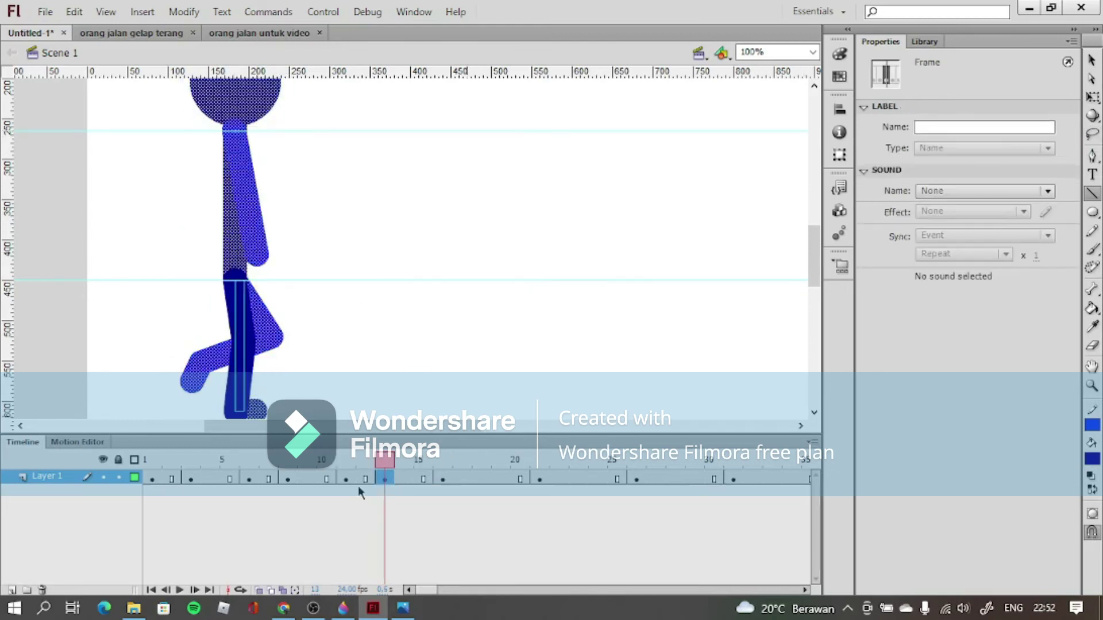
{"action": "left_click_drag", "start_coordinate": [235, 131], "coordinate": [213, 258]}
{"action": "key", "text": "v"}
{"action": "left_click", "coordinate": [232, 246]}
{"action": "left_click", "coordinate": [252, 113], "text": "shift"}
{"action": "key", "text": "ctrl+g"}
- Insert a blank keyframe at frame 18 and turn on onion skin
{"action": "left_click", "coordinate": [347, 480]}
{"action": "left_click", "coordinate": [368, 480]}
{"action": "left_click", "coordinate": [444, 481]}
{"action": "left_click", "coordinate": [481, 480]}
{"action": "key", "text": "F7"}
{"action": "left_click", "coordinate": [259, 591]}
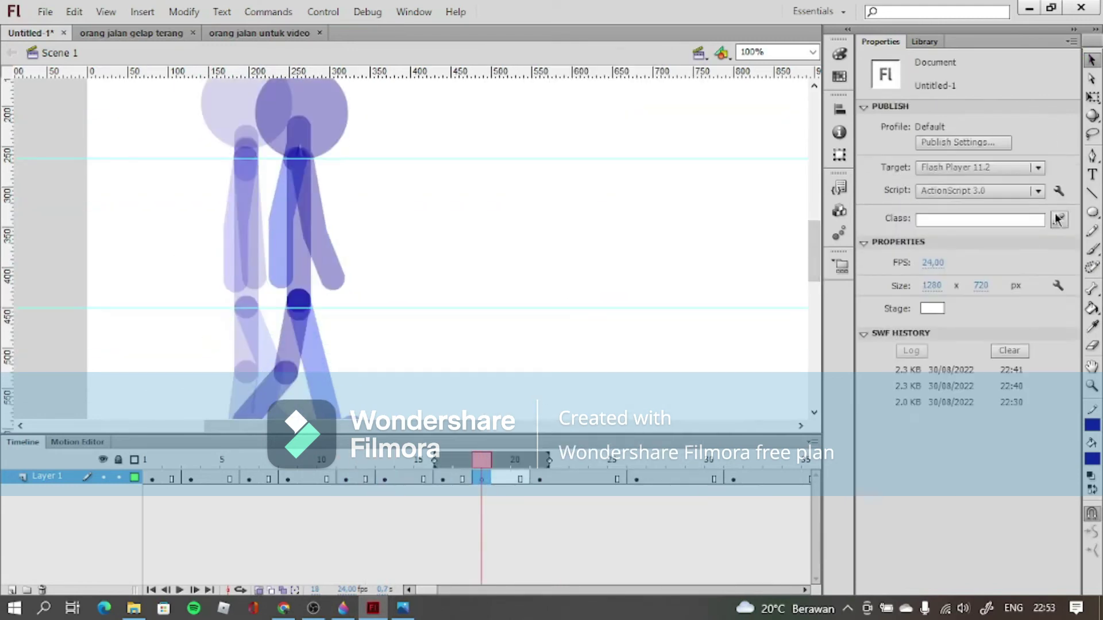
- Add a dark blue head circle 113 px in diameter on frame 18, placed between the two onion-skinned heads
{"action": "key", "text": "o"}
{"action": "scroll", "coordinate": [575, 241], "scroll_direction": "up", "scroll_amount": 2}
{"action": "key", "text": "ctrl+shift+v"}
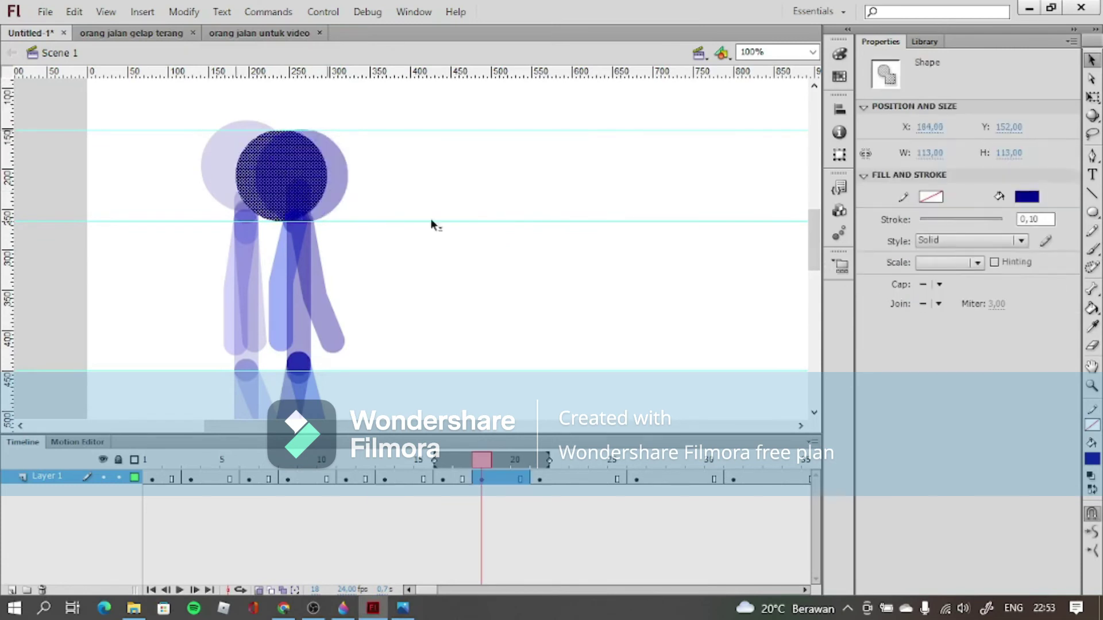
{"action": "left_click", "coordinate": [534, 233]}
{"action": "left_click_drag", "start_coordinate": [817, 228], "coordinate": [818, 225]}
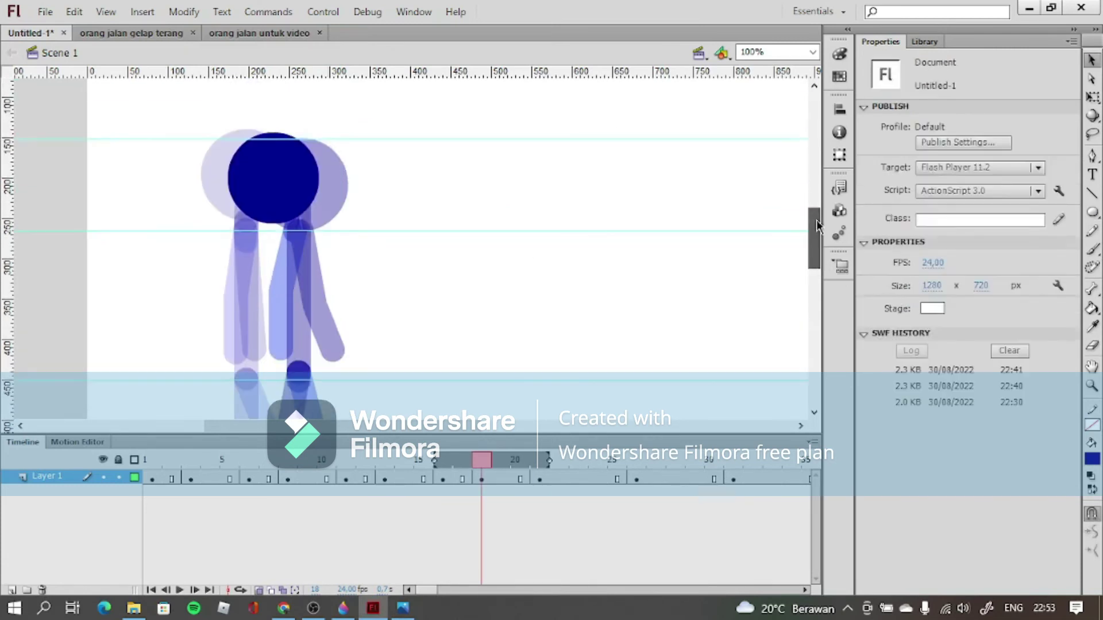
{"action": "scroll", "coordinate": [819, 253], "scroll_direction": "down", "scroll_amount": 2}
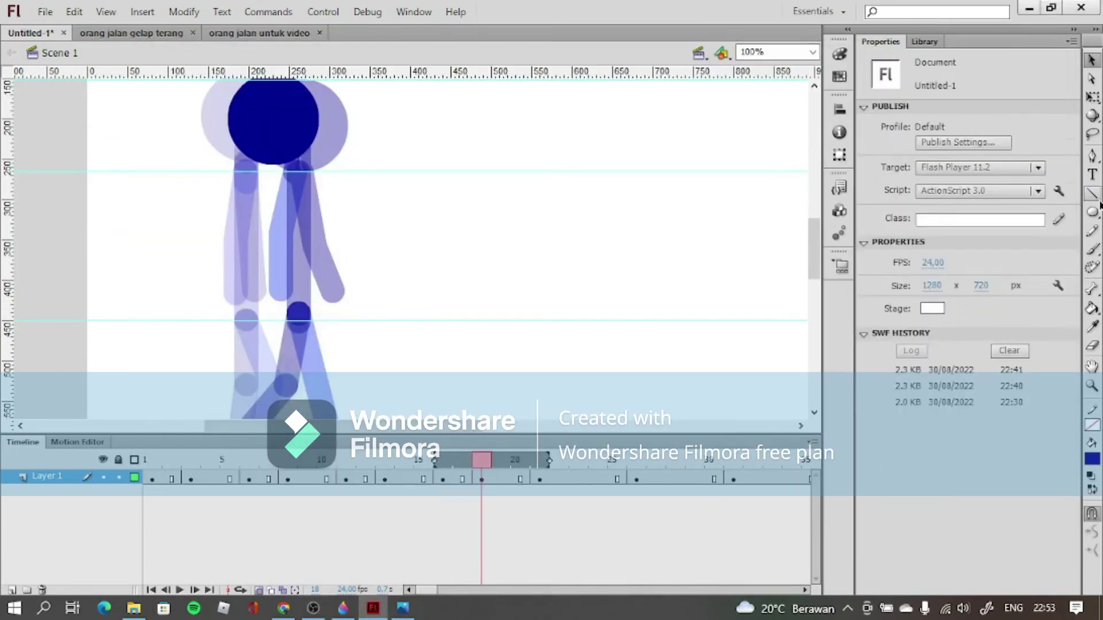
- Draw frame 18's dark blue body line and bent trailing leg with its foot, plus the bright blue leading leg
{"action": "key", "text": "n"}
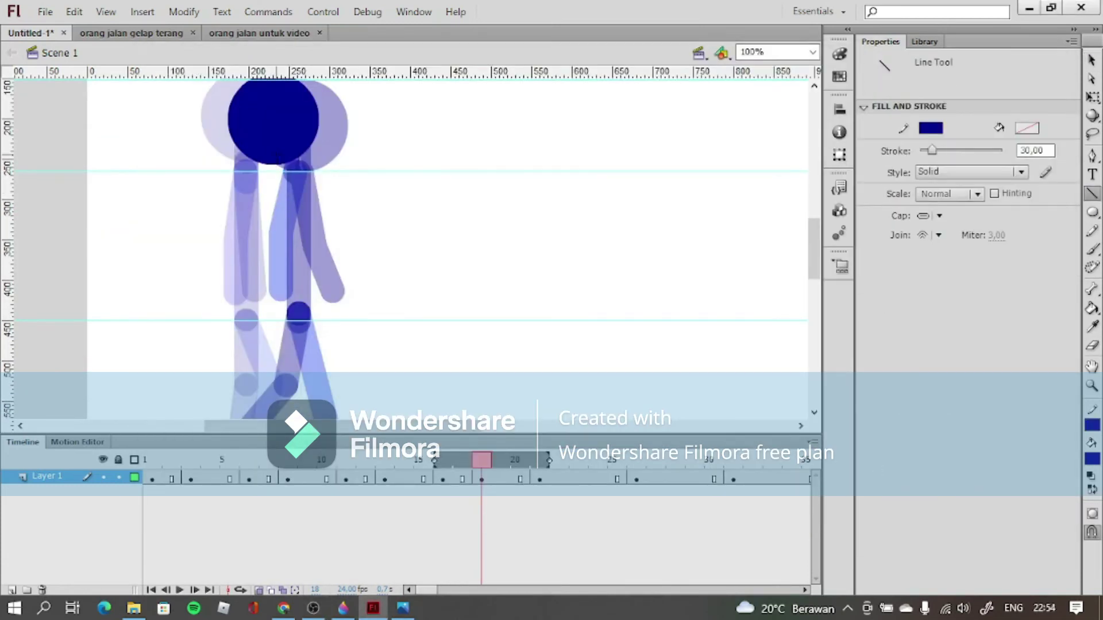
{"action": "left_click", "coordinate": [481, 476]}
{"action": "scroll", "coordinate": [402, 242], "scroll_direction": "down", "scroll_amount": 2}
{"action": "left_click_drag", "start_coordinate": [270, 241], "coordinate": [267, 300]}
{"action": "key", "text": "q"}
{"action": "left_click", "coordinate": [273, 241]}
{"action": "left_click", "coordinate": [1091, 195]}
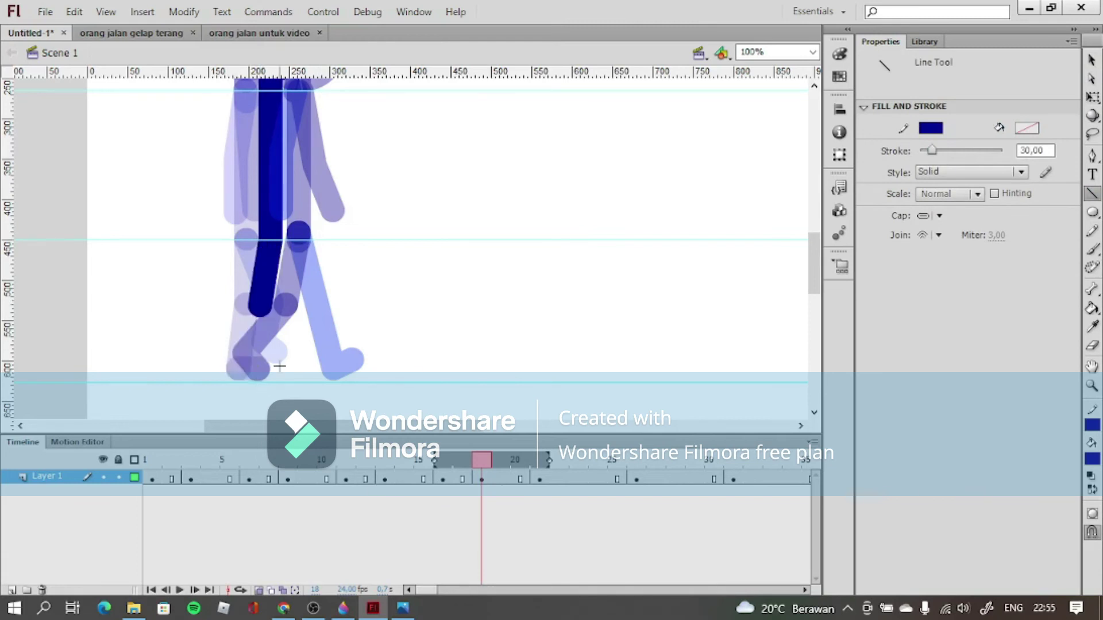
{"action": "scroll", "coordinate": [820, 274], "scroll_direction": "up", "scroll_amount": 1}
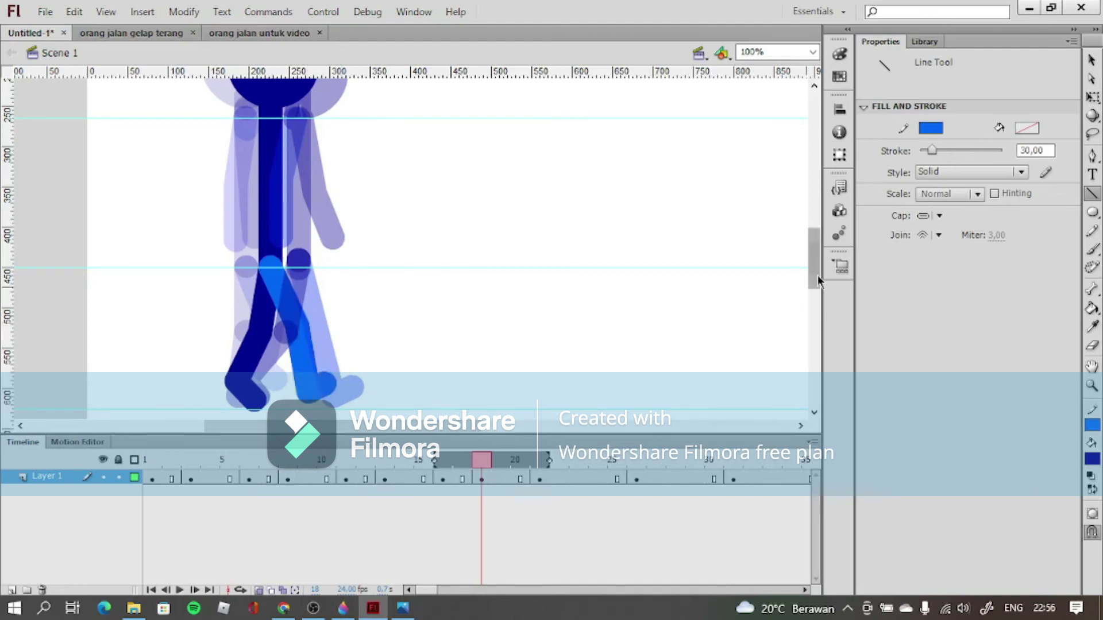
{"action": "left_click", "coordinate": [540, 479]}
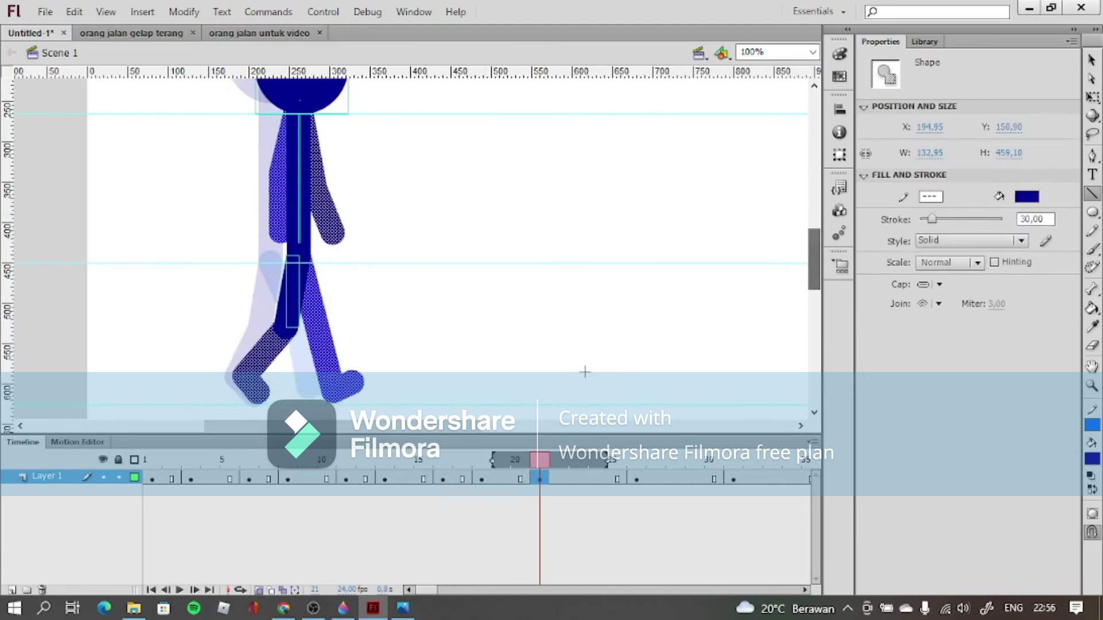
{"action": "left_click", "coordinate": [482, 486]}
{"action": "scroll", "coordinate": [272, 164], "scroll_direction": "up", "scroll_amount": 2}
{"action": "left_click_drag", "start_coordinate": [273, 164], "coordinate": [253, 271]}
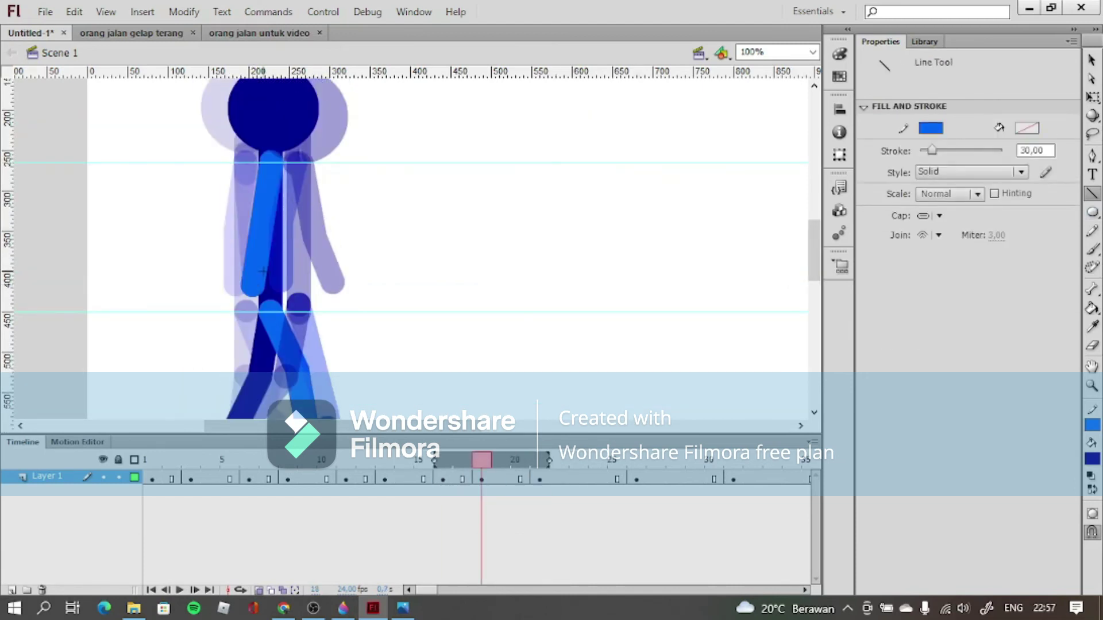
{"action": "key", "text": "v"}
{"action": "left_click", "coordinate": [278, 221]}
{"action": "left_click", "coordinate": [355, 214]}
{"action": "key", "text": "n"}
{"action": "key", "text": "ctrl+z"}
{"action": "key", "text": "ctrl+z"}
{"action": "key", "text": "ctrl+z"}
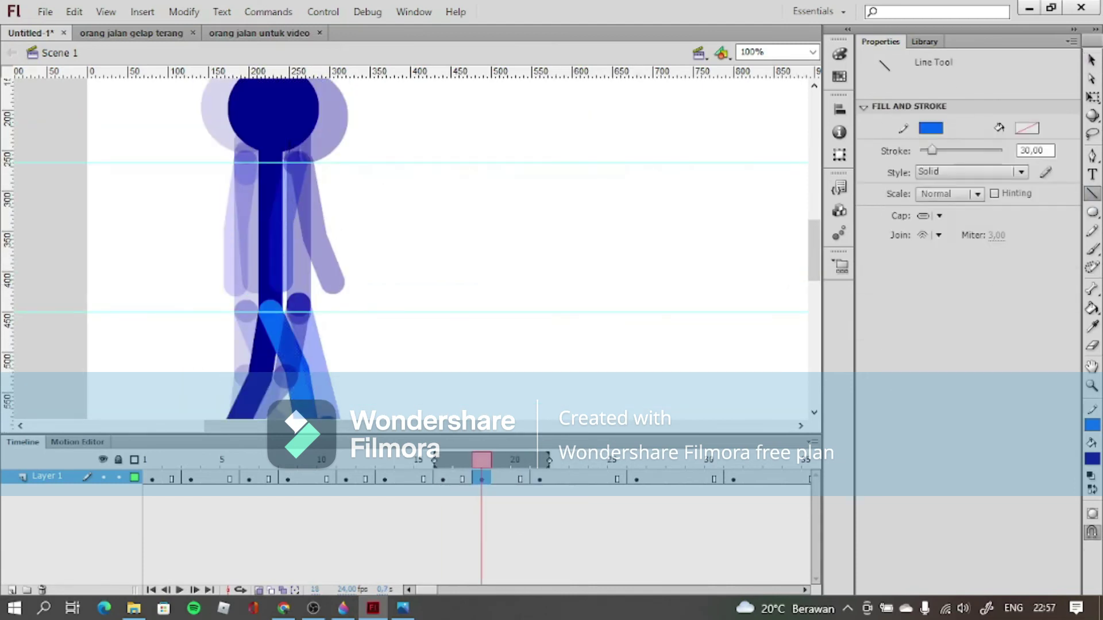
- Redraw frame 18's bright blue trailing arm and draw a dark blue body line over it from neck to hip
{"action": "left_click", "coordinate": [931, 127]}
{"action": "left_click", "coordinate": [911, 219]}
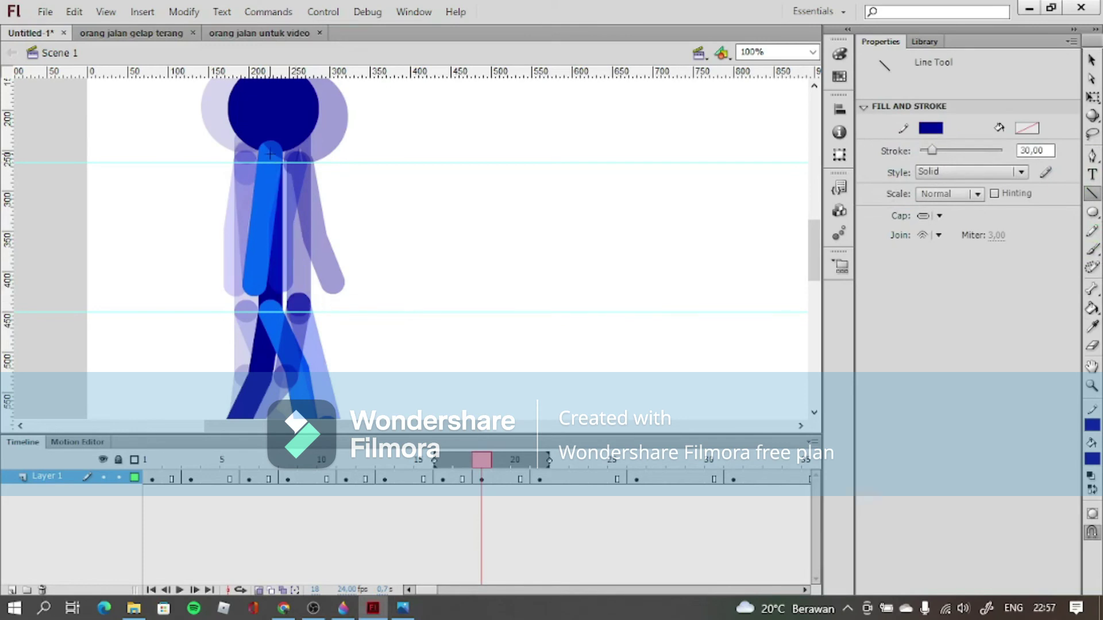
{"action": "left_click_drag", "start_coordinate": [270, 154], "coordinate": [270, 313]}
{"action": "key", "text": "v"}
- Set the stage view to 50%, copy frame 3's pose and paste it into frame 23
{"action": "left_click", "coordinate": [539, 479]}
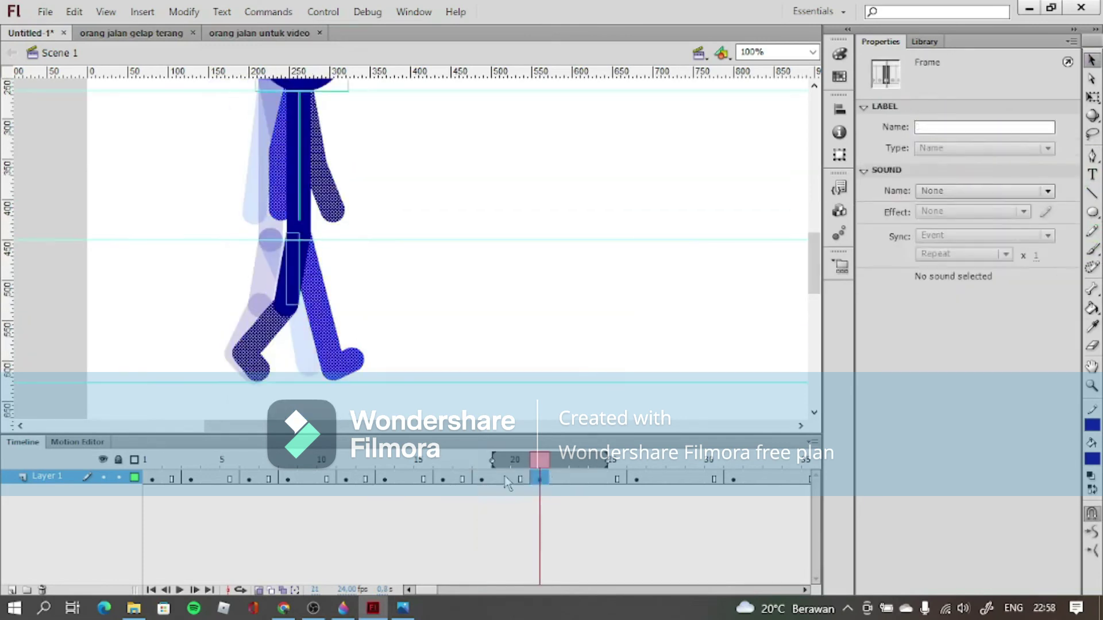
{"action": "left_click", "coordinate": [813, 52]}
{"action": "left_click", "coordinate": [759, 109]}
{"action": "left_click", "coordinate": [241, 493]}
{"action": "left_click", "coordinate": [192, 480]}
{"action": "right_click", "coordinate": [195, 481]}
{"action": "left_click", "coordinate": [241, 274]}
{"action": "left_click", "coordinate": [576, 479]}
{"action": "right_click", "coordinate": [572, 479]}
{"action": "left_click", "coordinate": [652, 290]}
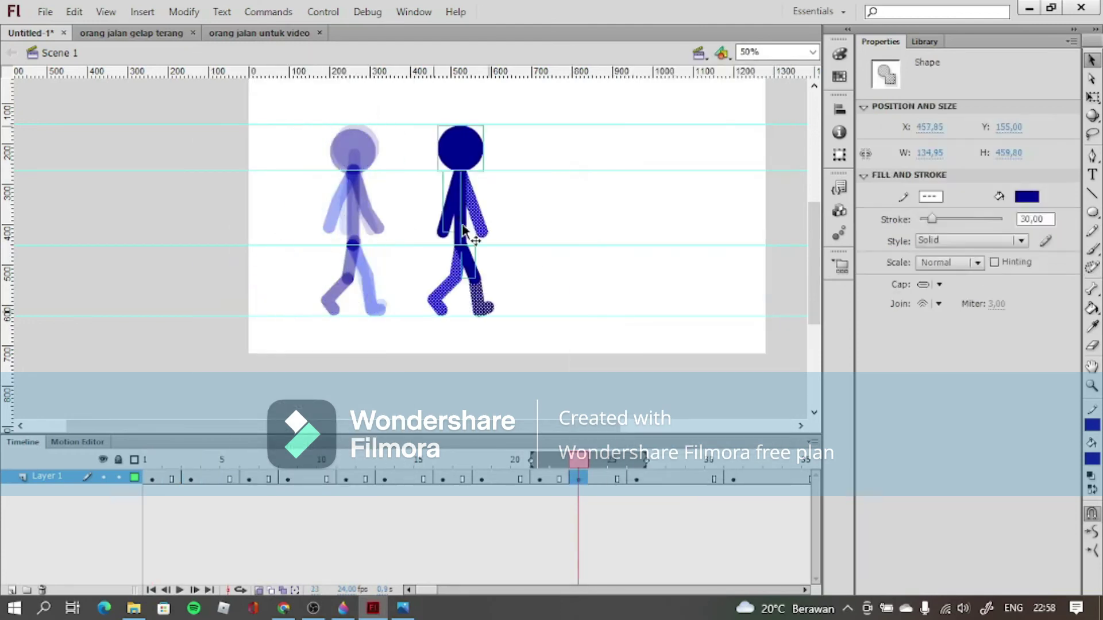
- Move the whole pasted figure on frame 23 left to line up with the neighbouring poses, and turn off onion skin
{"action": "key", "text": "ctrl+1"}
{"action": "key", "text": "ctrl+a"}
{"action": "key", "text": "Left"}
{"action": "key", "text": "Left"}
{"action": "key", "text": "Left"}
{"action": "key", "text": "Left"}
{"action": "scroll", "coordinate": [574, 202], "scroll_direction": "up", "scroll_amount": 2}
{"action": "left_click", "coordinate": [539, 480]}
{"action": "left_click", "coordinate": [578, 480]}
{"action": "left_click", "coordinate": [259, 590]}
- Swap the limb colours on frame 23, making the leading arm dark blue and the trailing arm bright blue, and play the animation
{"action": "left_click", "coordinate": [448, 362]}
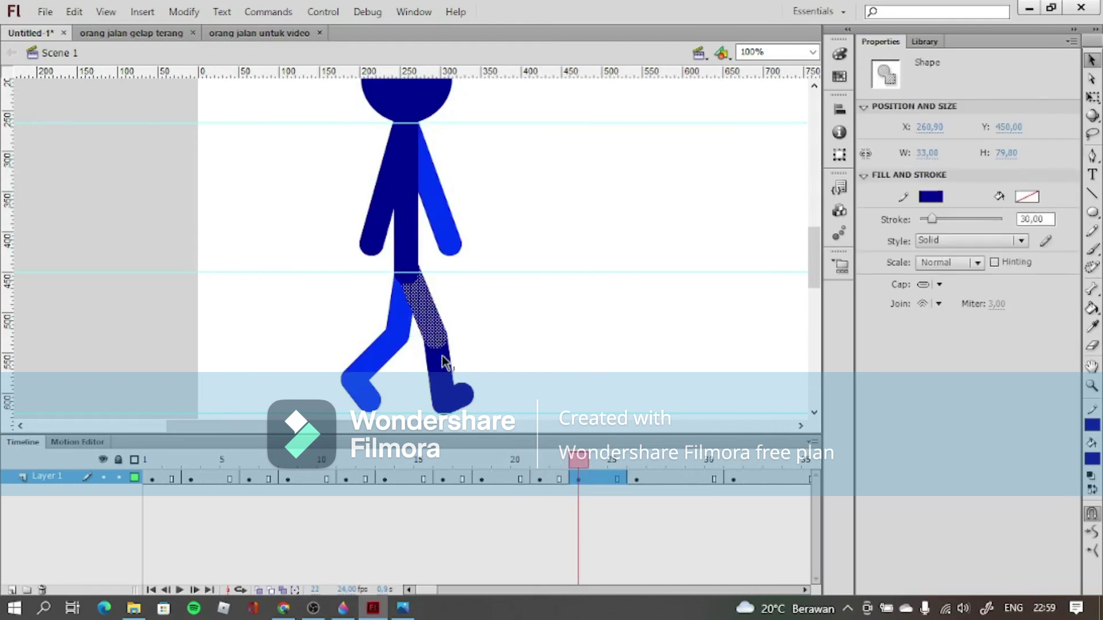
{"action": "left_click", "coordinate": [862, 183]}
{"action": "left_click", "coordinate": [414, 217]}
{"action": "left_click", "coordinate": [477, 248]}
{"action": "left_click", "coordinate": [448, 230]}
{"action": "left_click", "coordinate": [931, 197]}
{"action": "left_click", "coordinate": [887, 265]}
{"action": "left_click", "coordinate": [519, 201]}
{"action": "left_click", "coordinate": [376, 227]}
{"action": "left_click", "coordinate": [931, 197]}
{"action": "left_click", "coordinate": [900, 286]}
{"action": "left_click", "coordinate": [580, 480]}
{"action": "key", "text": "Return"}
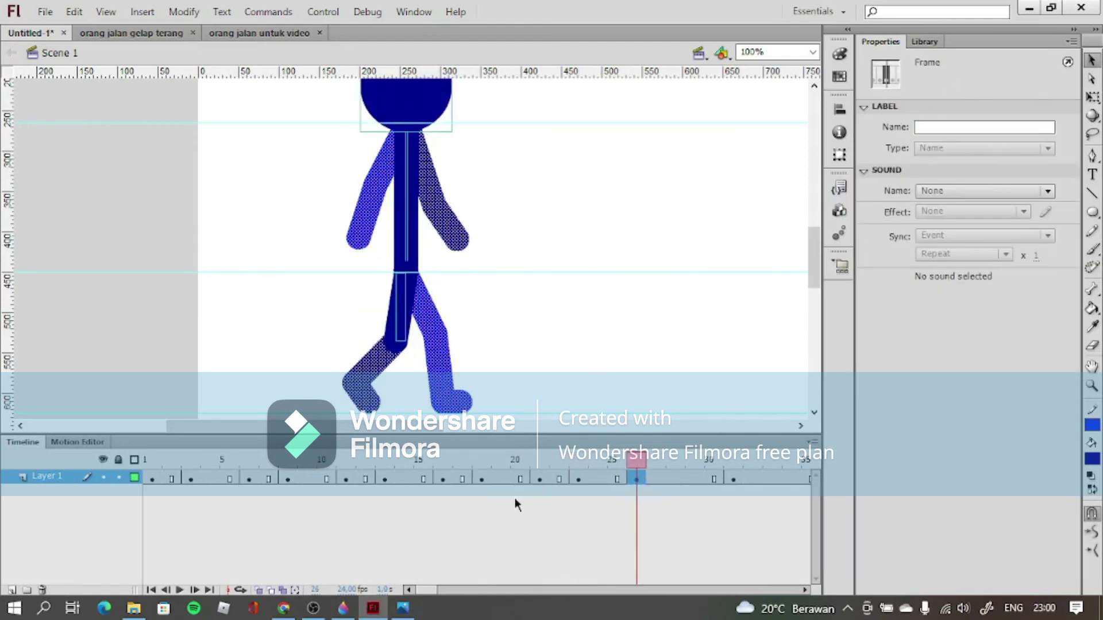
- Copy frame 8's pose into frame 28 and shift it right between the onion-skinned neighbouring poses
{"action": "left_click", "coordinate": [288, 479]}
{"action": "left_click", "coordinate": [346, 481]}
{"action": "left_click", "coordinate": [288, 480]}
{"action": "left_click", "coordinate": [637, 481]}
{"action": "left_click", "coordinate": [734, 480]}
{"action": "right_click", "coordinate": [290, 482]}
{"action": "left_click", "coordinate": [339, 274]}
{"action": "right_click", "coordinate": [669, 482]}
{"action": "left_click", "coordinate": [715, 292]}
{"action": "left_click", "coordinate": [258, 590]}
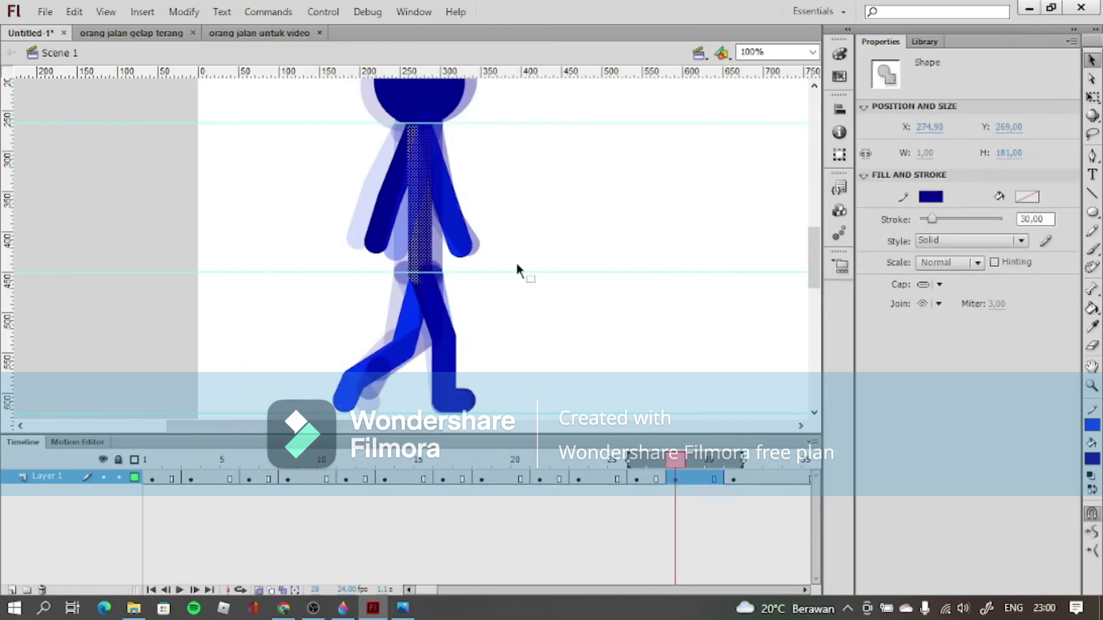
- Swap the limb colours on frame 28, with the trailing leg and leading arm dark blue and the trailing arm bright blue, and play the animation
{"action": "scroll", "coordinate": [403, 305], "scroll_direction": "down", "scroll_amount": 1}
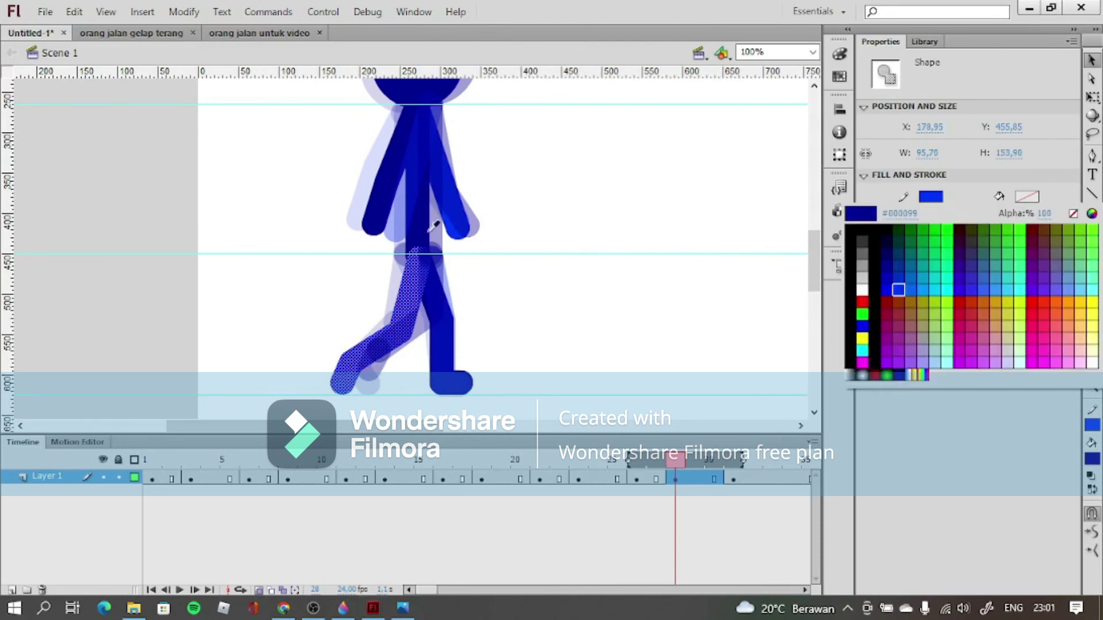
{"action": "left_click", "coordinate": [444, 321]}
{"action": "left_click", "coordinate": [692, 325]}
{"action": "left_click", "coordinate": [377, 192]}
{"action": "left_click", "coordinate": [931, 197]}
{"action": "left_click", "coordinate": [898, 290]}
{"action": "left_click", "coordinate": [454, 236]}
{"action": "left_click", "coordinate": [931, 197]}
{"action": "left_click", "coordinate": [886, 266]}
{"action": "left_click", "coordinate": [637, 480]}
{"action": "key", "text": "Return"}
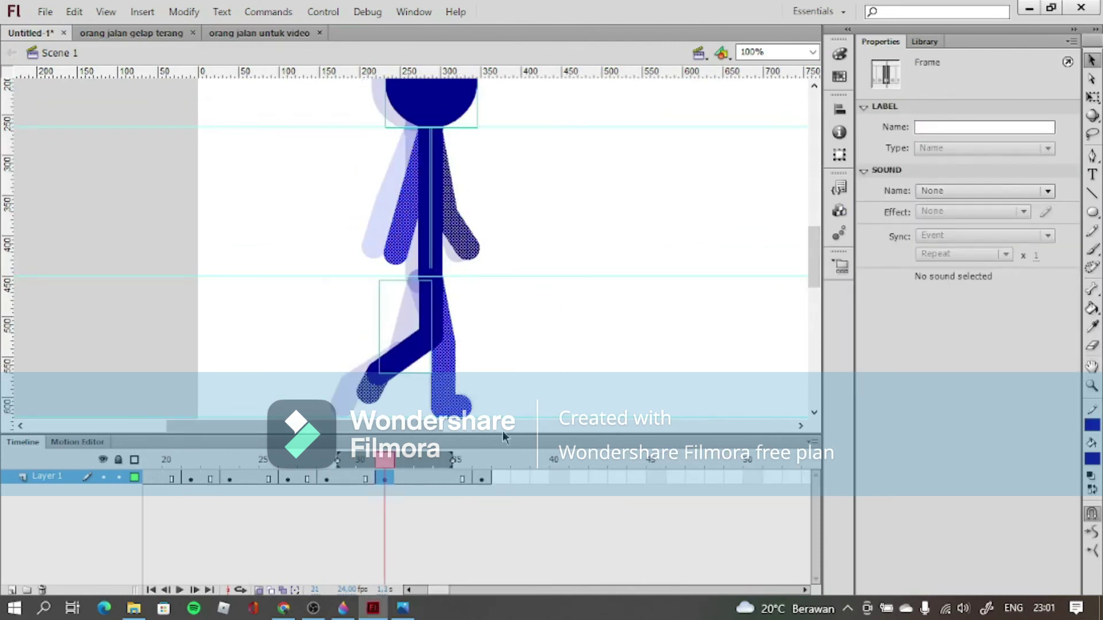
- Copy frame 13's pose and paste it into frame 33
{"action": "left_click", "coordinate": [678, 362]}
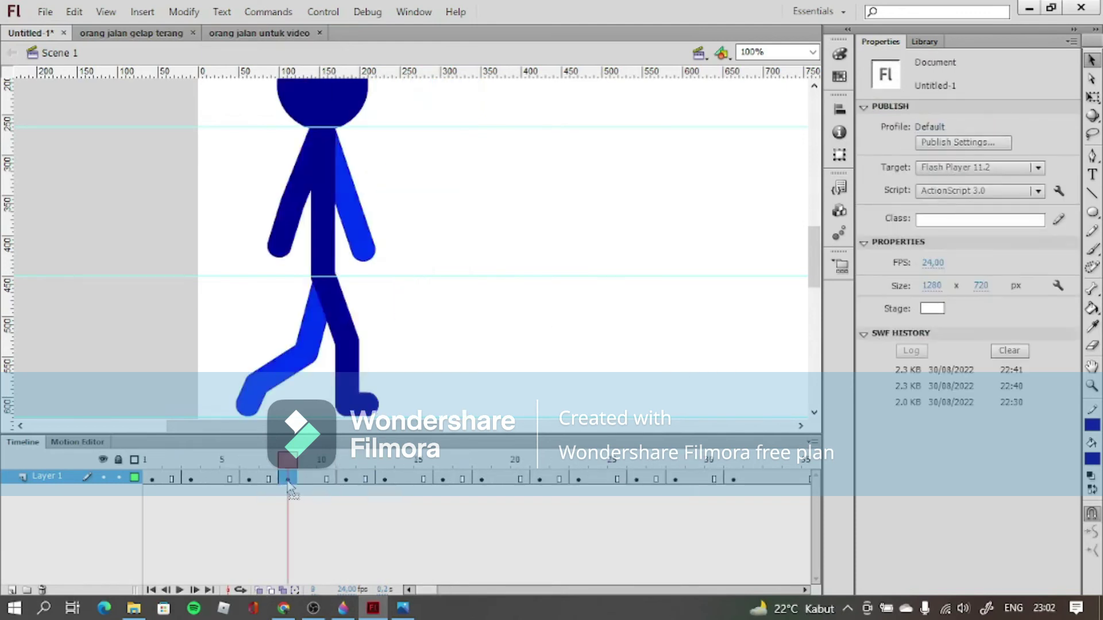
{"action": "right_click", "coordinate": [520, 477]}
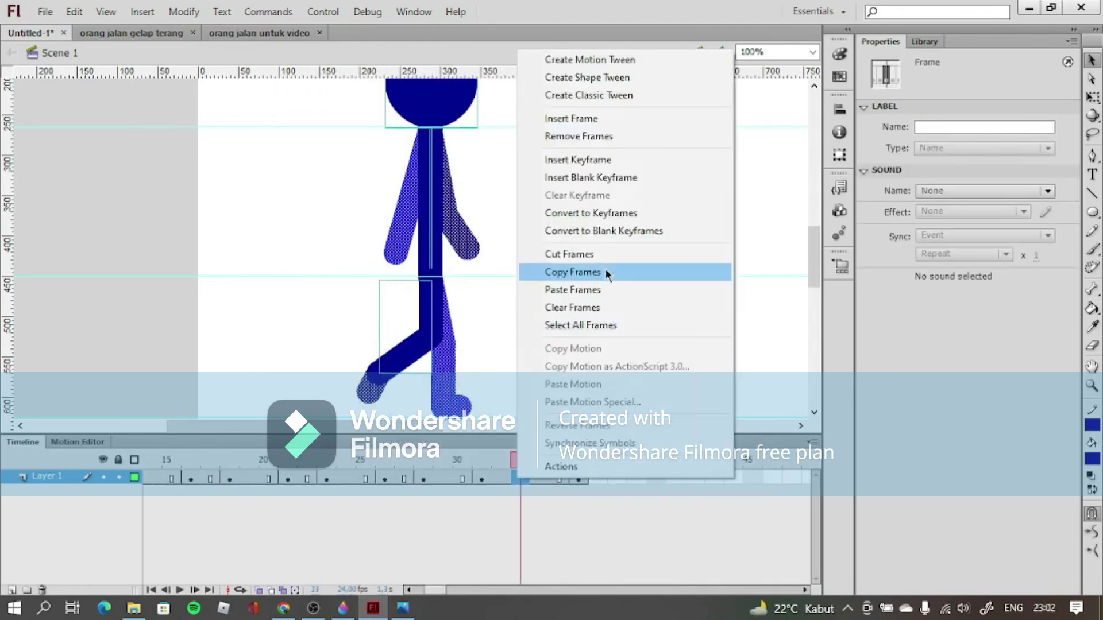
{"action": "left_click", "coordinate": [620, 271]}
{"action": "left_click_drag", "start_coordinate": [434, 590], "coordinate": [424, 590]}
{"action": "right_click", "coordinate": [385, 478]}
{"action": "left_click_drag", "start_coordinate": [428, 590], "coordinate": [438, 589]}
{"action": "right_click", "coordinate": [502, 478]}
{"action": "left_click", "coordinate": [575, 289]}
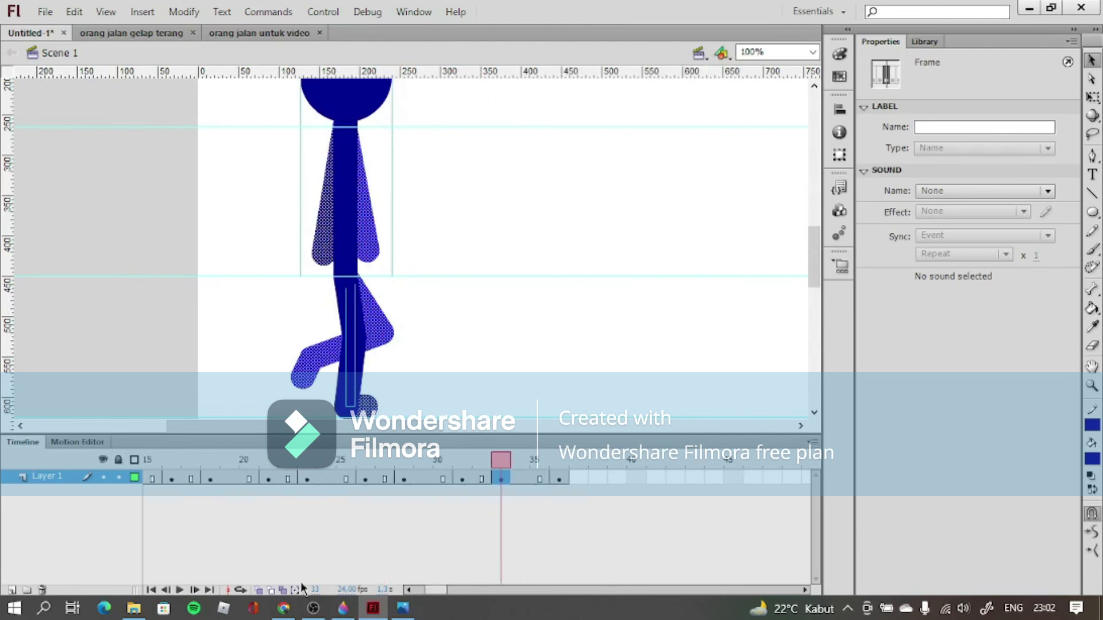
- Turn on onion skin and move frame 33's pasted figure right to sit between the neighbouring poses
{"action": "left_click", "coordinate": [259, 590]}
{"action": "left_click_drag", "start_coordinate": [344, 238], "coordinate": [442, 239]}
{"action": "left_click_drag", "start_coordinate": [815, 261], "coordinate": [821, 266]}
{"action": "mouse_move", "coordinate": [446, 201]}
{"action": "left_mouse_down"}
{"action": "mouse_move", "coordinate": [507, 201]}
{"action": "mouse_move", "coordinate": [443, 201]}
{"action": "left_mouse_up"}
{"action": "left_click", "coordinate": [563, 242]}
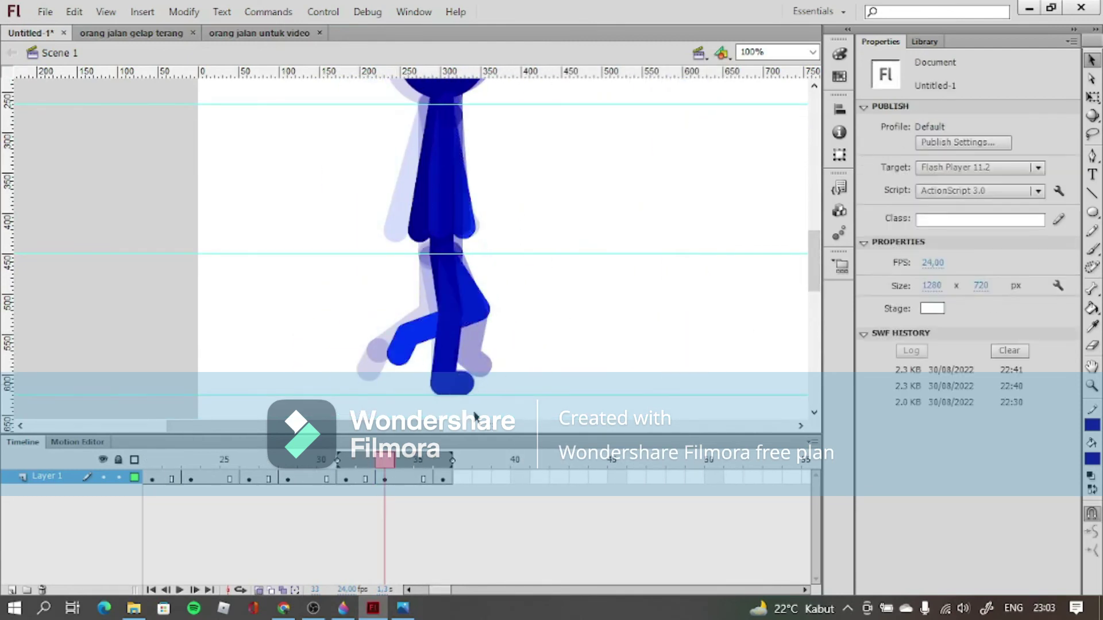
- Turn off onion skin and swap the leg colours on frame 33, making the raised leg dark blue and the standing leg bright blue
{"action": "left_click", "coordinate": [259, 590]}
{"action": "left_click", "coordinate": [449, 339]}
{"action": "key", "text": "ctrl+b"}
{"action": "left_click", "coordinate": [469, 287]}
{"action": "left_click", "coordinate": [467, 320], "text": "shift"}
{"action": "left_click", "coordinate": [931, 197]}
{"action": "left_click", "coordinate": [899, 288]}
{"action": "left_click", "coordinate": [445, 345]}
{"action": "left_click", "coordinate": [930, 196]}
{"action": "left_click", "coordinate": [865, 290]}
{"action": "left_click", "coordinate": [492, 313]}
{"action": "left_click", "coordinate": [471, 305]}
{"action": "key", "text": "ctrl+g"}
{"action": "left_click", "coordinate": [723, 303]}
{"action": "scroll", "coordinate": [723, 303], "scroll_direction": "up", "scroll_amount": 1}
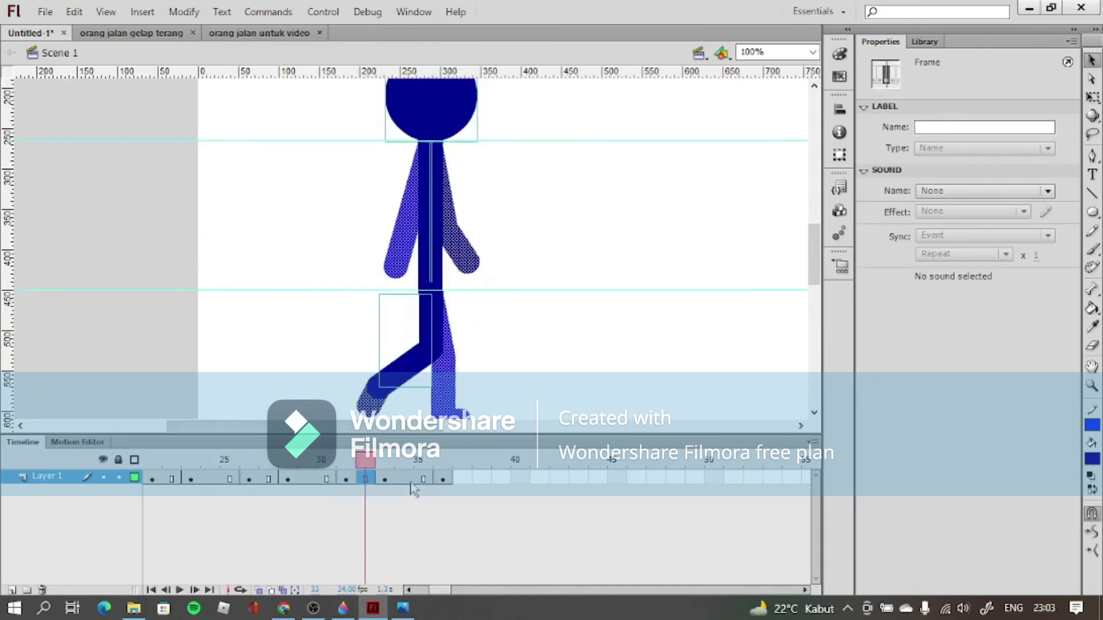
- Swap the arm colours on frame 33, with the leading arm dark blue and the trailing arm bright blue
{"action": "left_click", "coordinate": [451, 256]}
{"action": "left_click", "coordinate": [931, 197]}
{"action": "left_click", "coordinate": [486, 502]}
{"action": "left_click", "coordinate": [490, 509]}
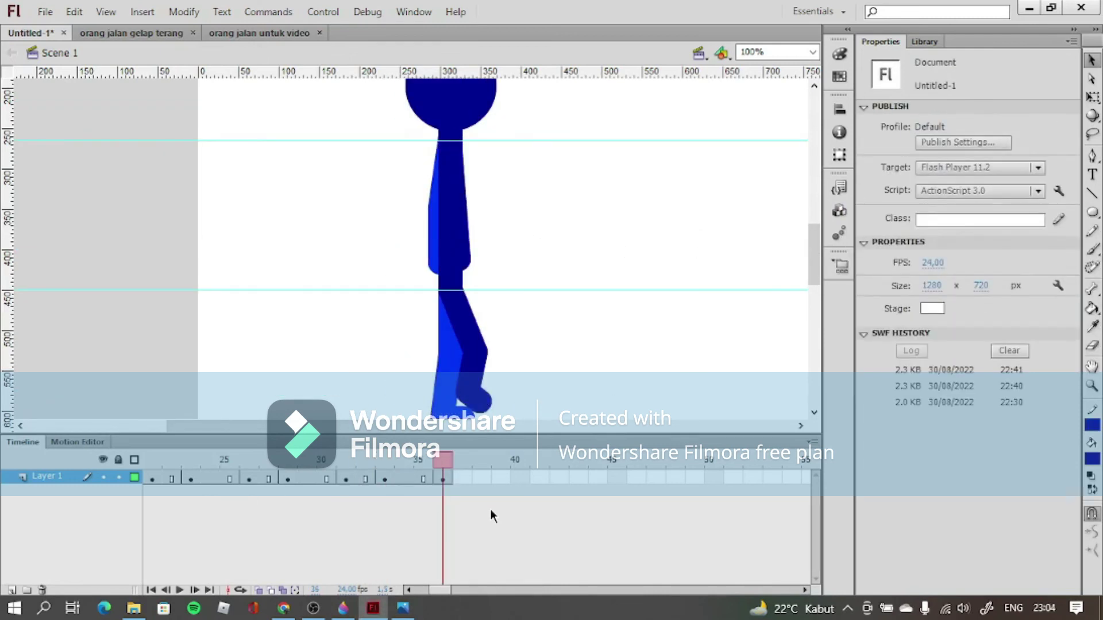
- Test the movie and check the walk cycle's smoothness across the frames
{"action": "key", "text": "ctrl+Return"}
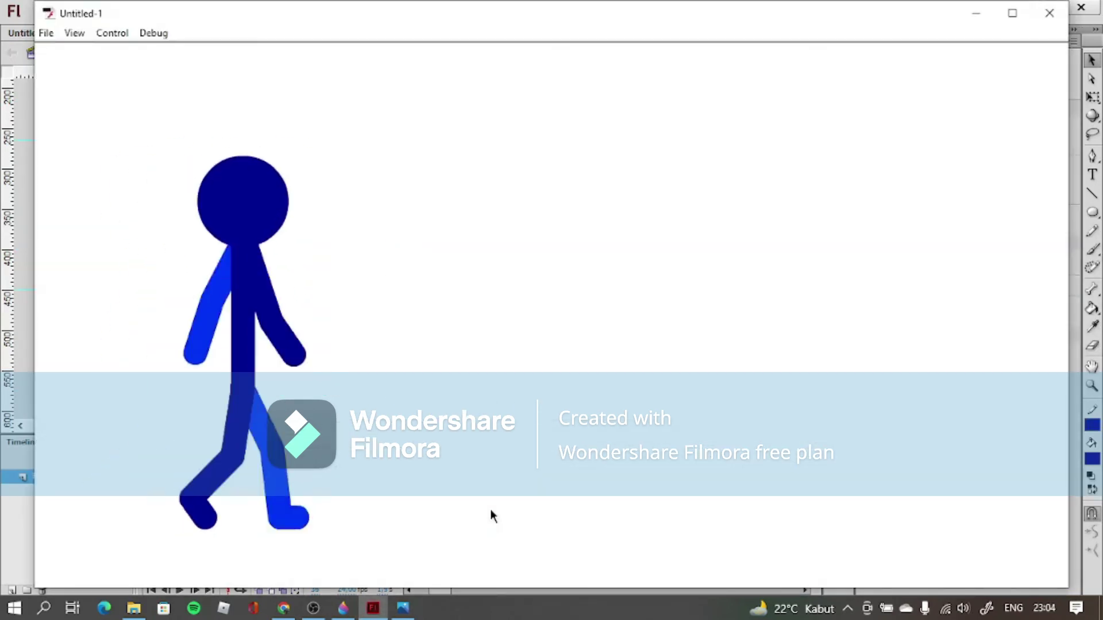
{"action": "left_click", "coordinate": [1047, 16]}
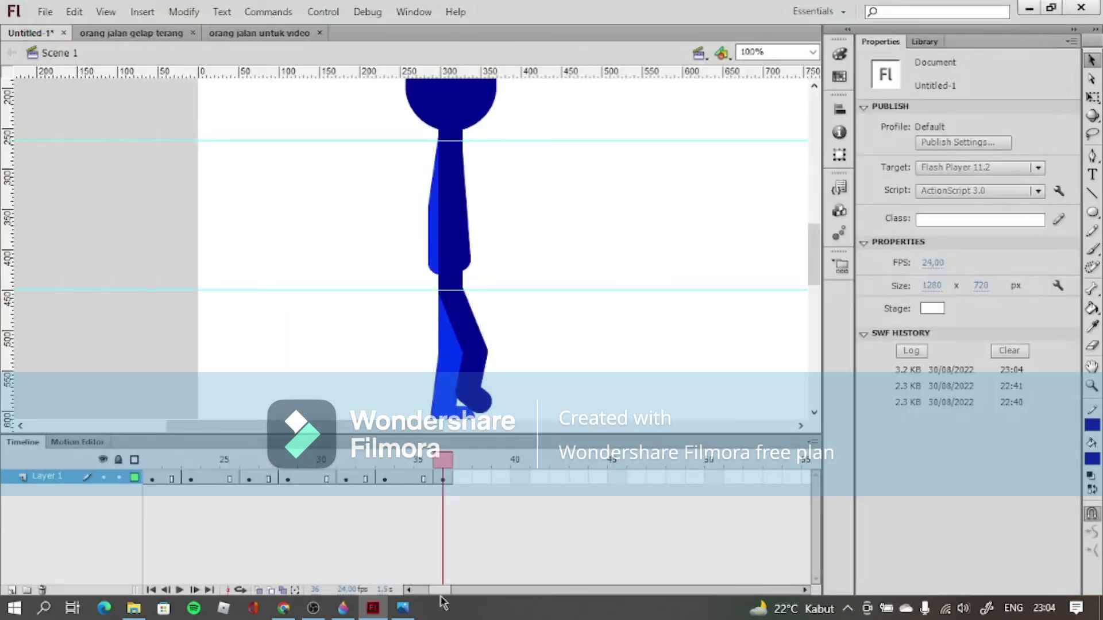
{"action": "left_click_drag", "start_coordinate": [445, 591], "coordinate": [433, 592]}
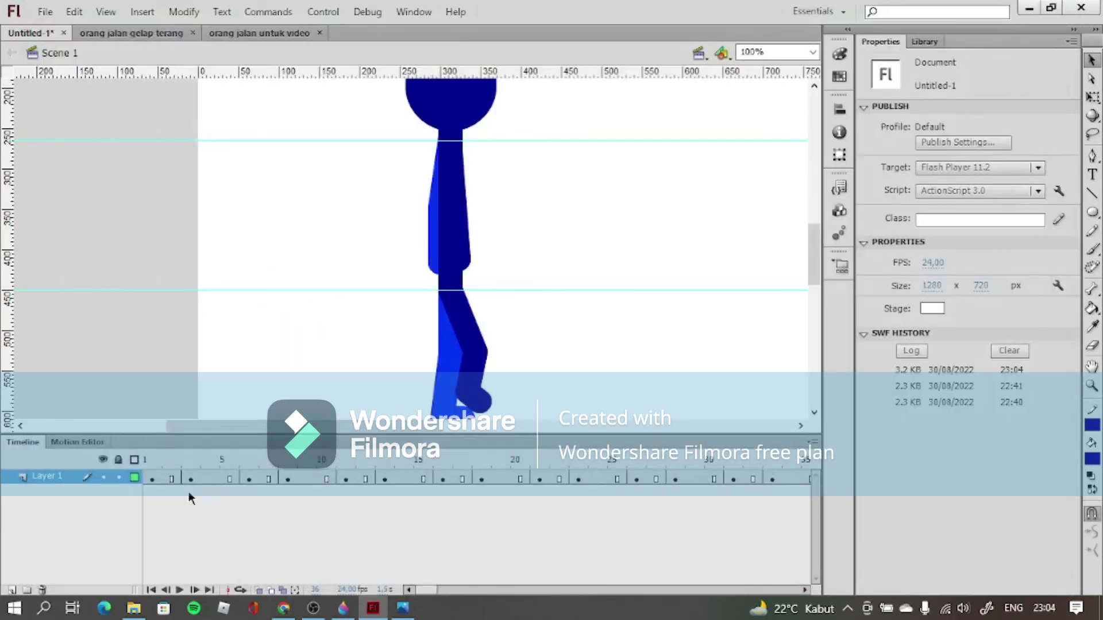
{"action": "left_click_drag", "start_coordinate": [191, 487], "coordinate": [550, 516]}
{"action": "left_click", "coordinate": [489, 566]}
{"action": "left_click_drag", "start_coordinate": [432, 596], "coordinate": [428, 593]}
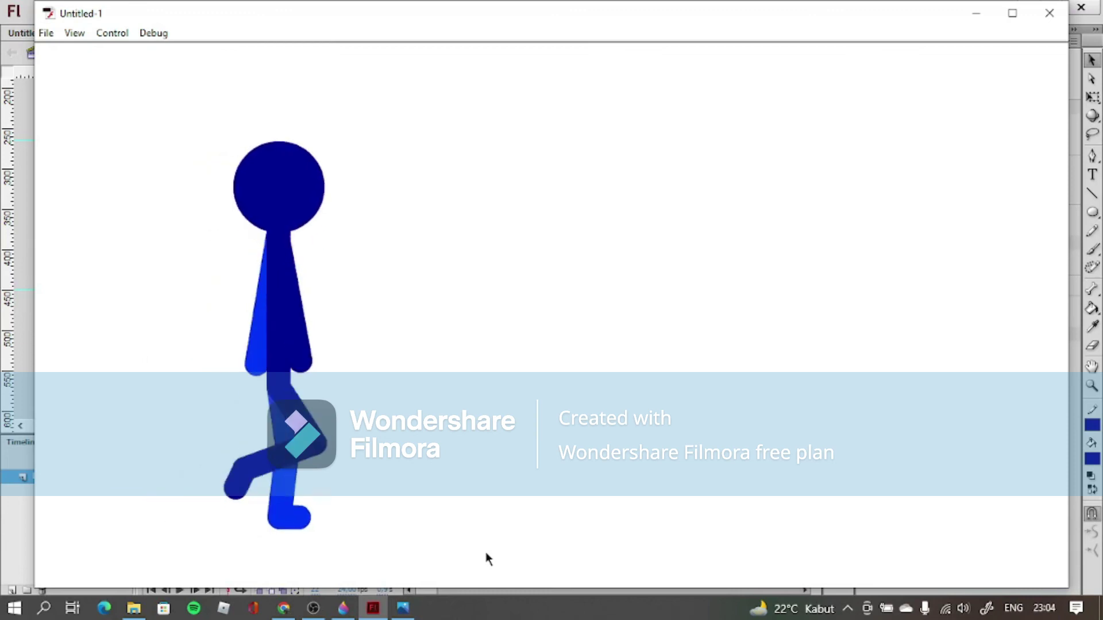
{"action": "left_click", "coordinate": [1049, 14]}
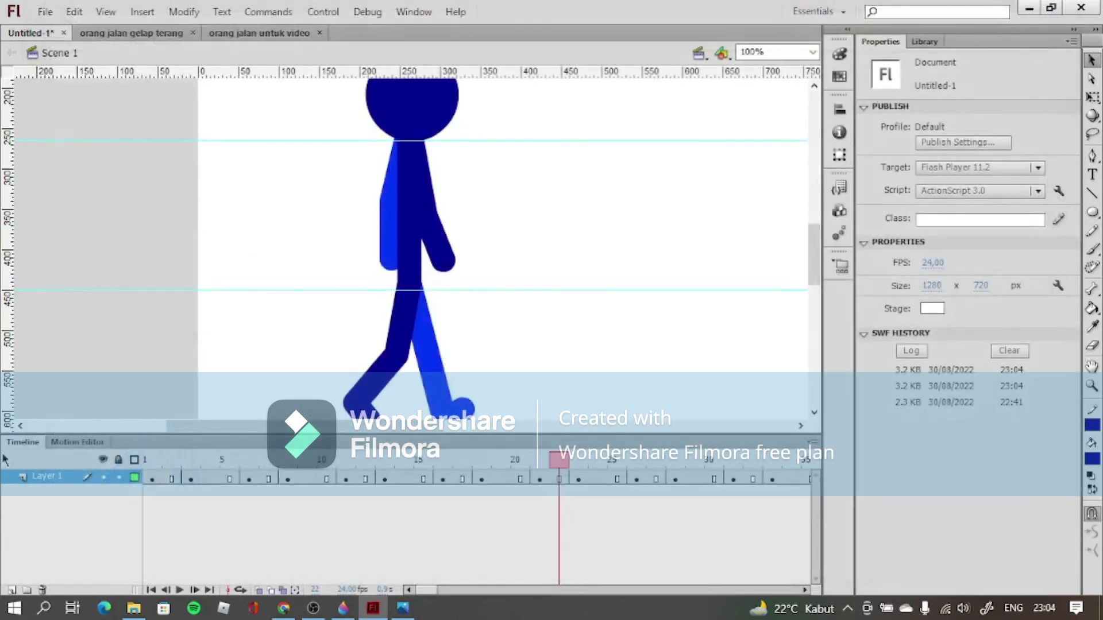
- Set the timeline's frame display to Normal and the stage zoom to 50%, keeping the whole stage in view
{"action": "left_click", "coordinate": [812, 444]}
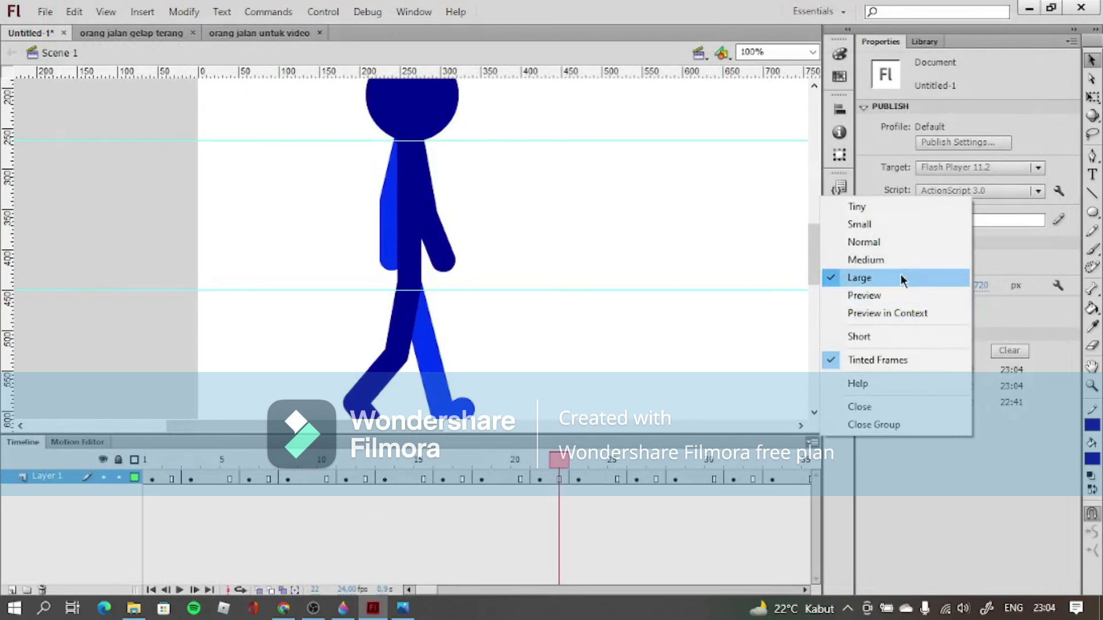
{"action": "left_click", "coordinate": [904, 247]}
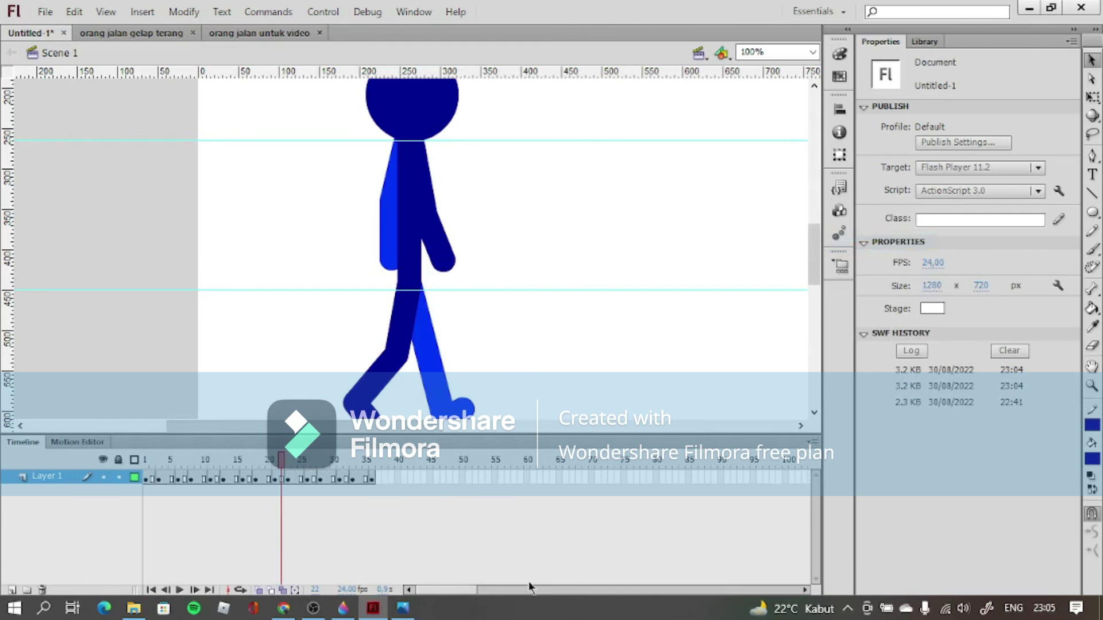
{"action": "left_click", "coordinate": [812, 51]}
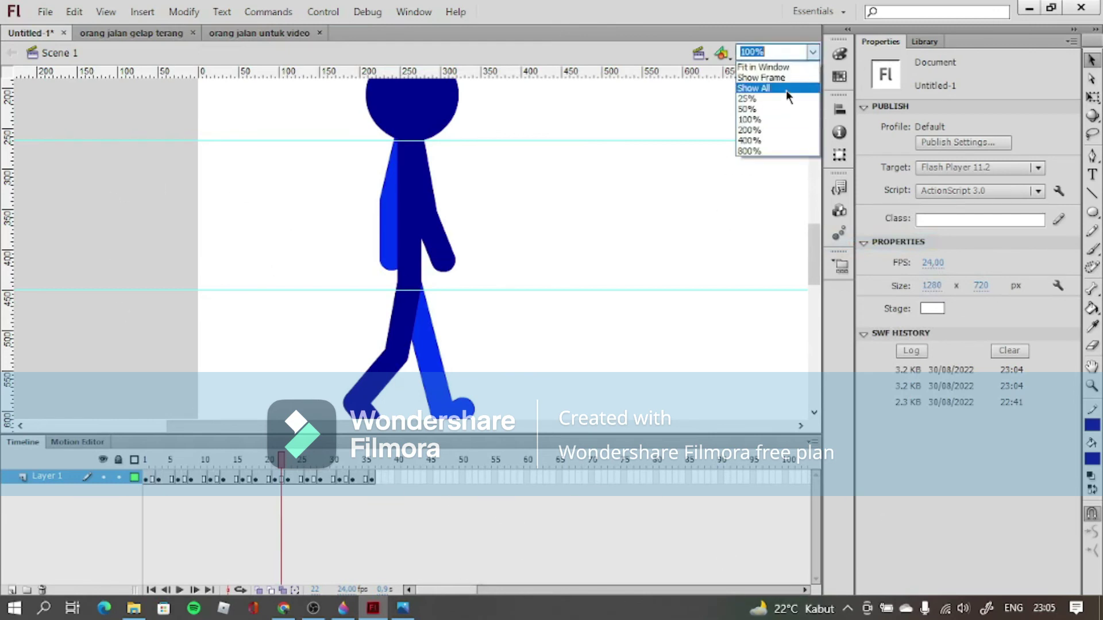
{"action": "left_click", "coordinate": [786, 108]}
{"action": "left_click_drag", "start_coordinate": [433, 432], "coordinate": [504, 433]}
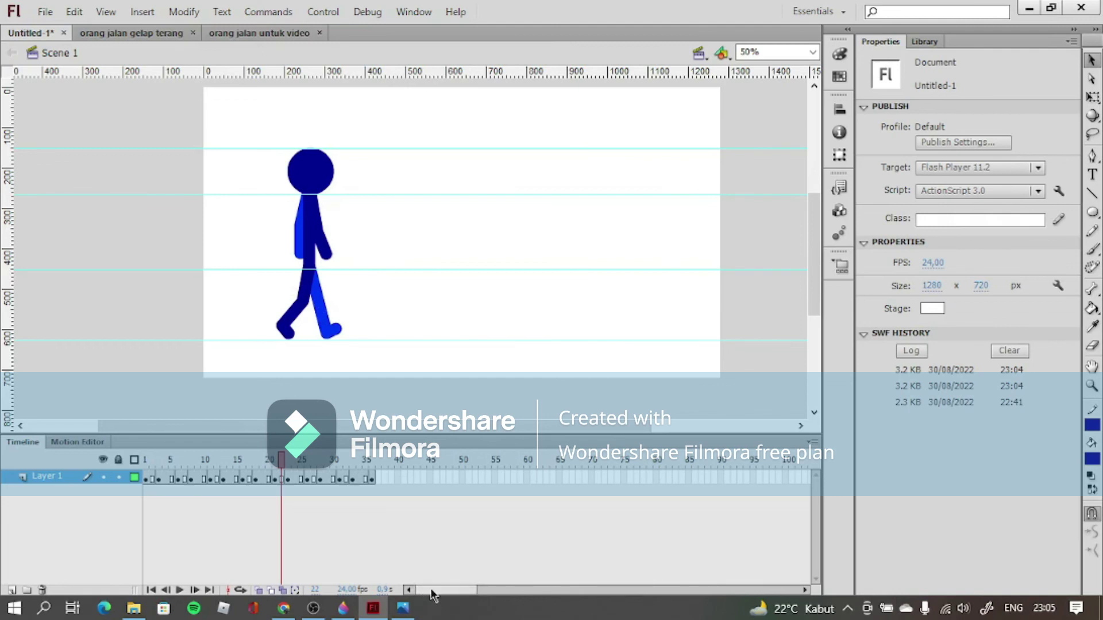
{"action": "mouse_move", "coordinate": [287, 435]}
{"action": "left_mouse_down"}
{"action": "mouse_move", "coordinate": [260, 435]}
{"action": "mouse_move", "coordinate": [270, 435]}
{"action": "left_mouse_up"}
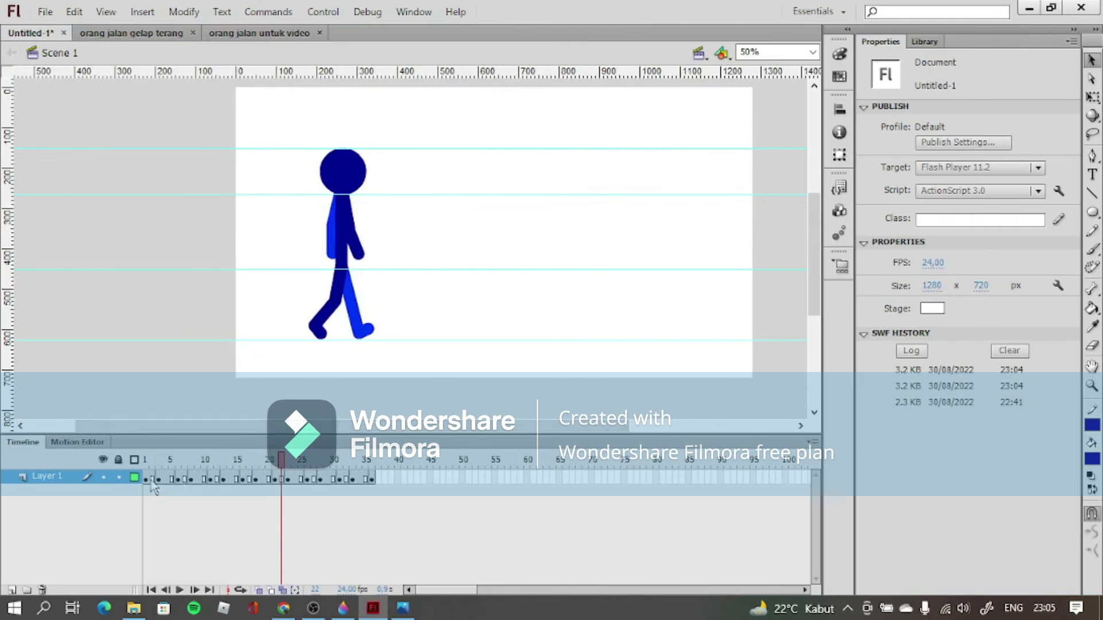
- Select frames 1 to 36 of Layer 1 and copy them
{"action": "left_click", "coordinate": [147, 481]}
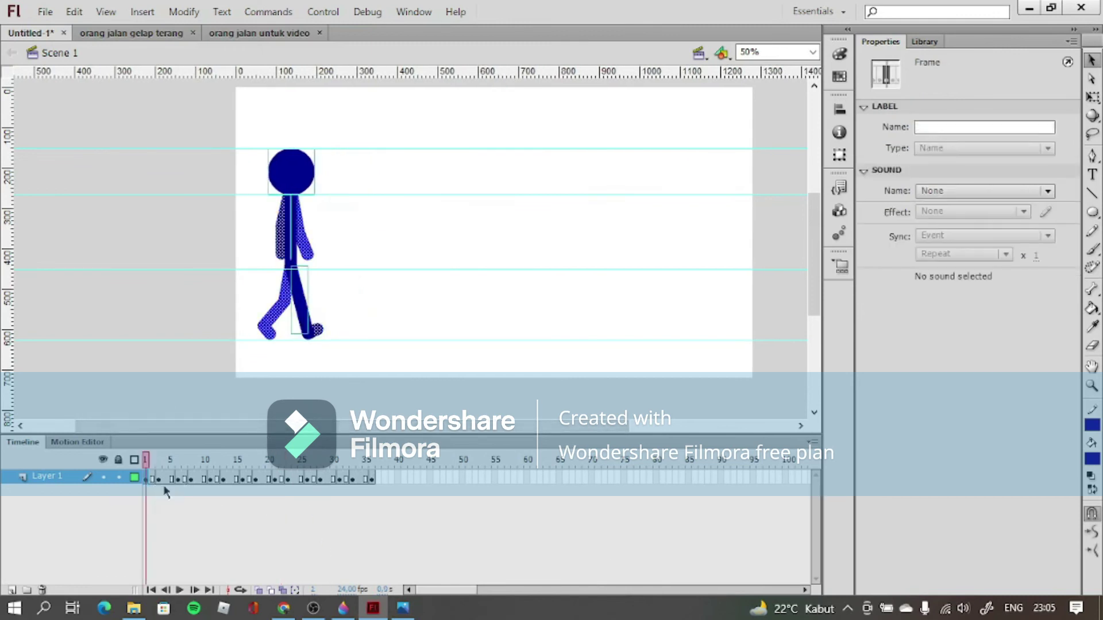
{"action": "left_click", "coordinate": [371, 480]}
{"action": "key", "text": "Return"}
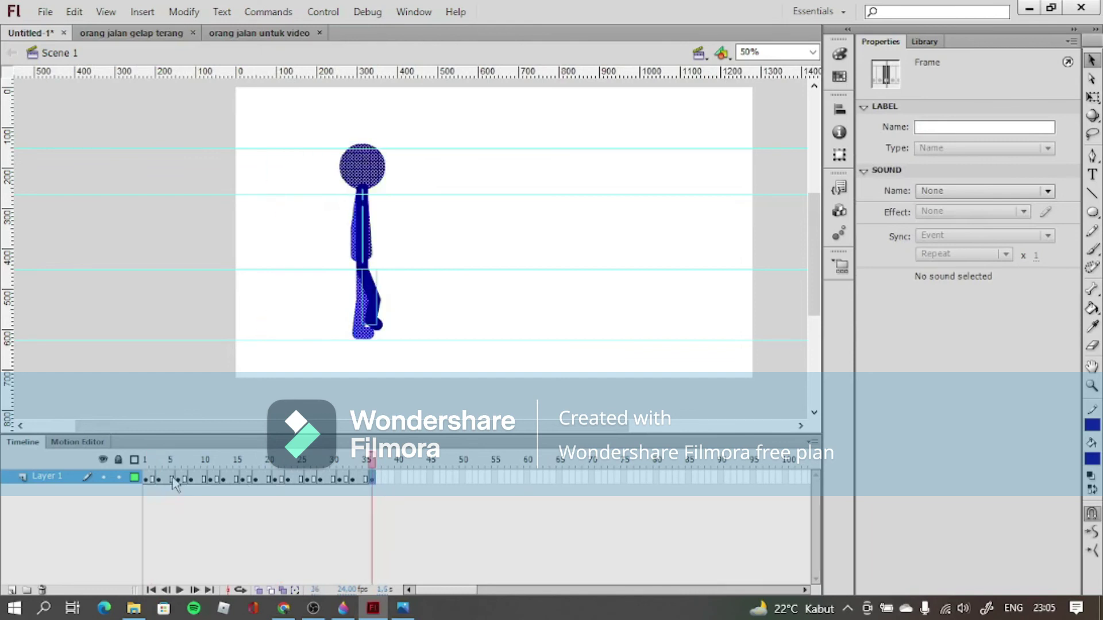
{"action": "left_click", "coordinate": [147, 480]}
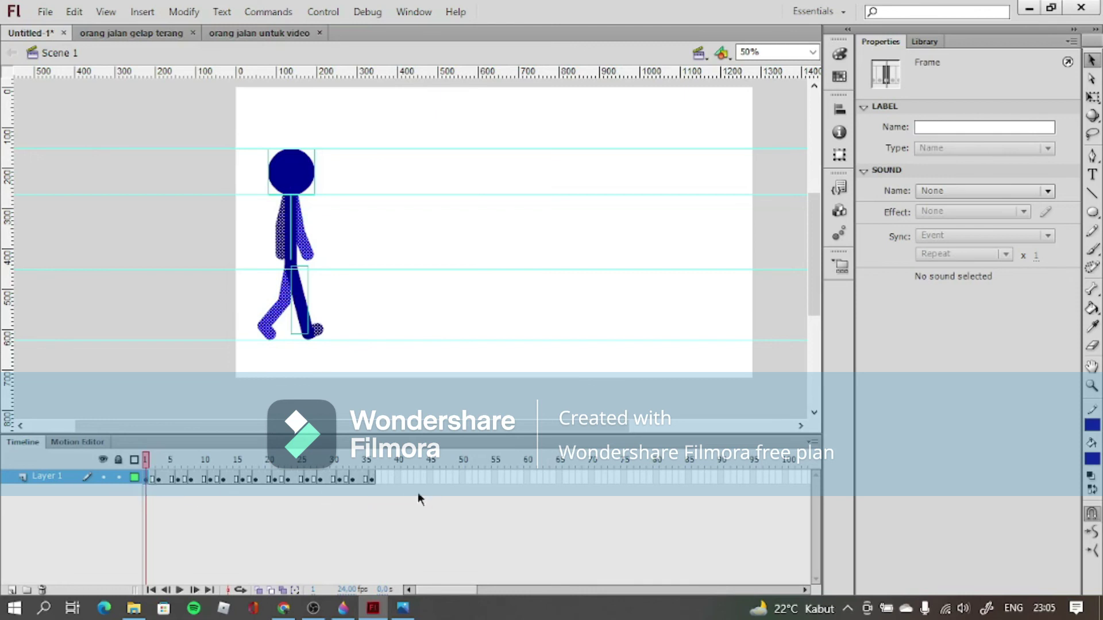
{"action": "left_click", "coordinate": [372, 480]}
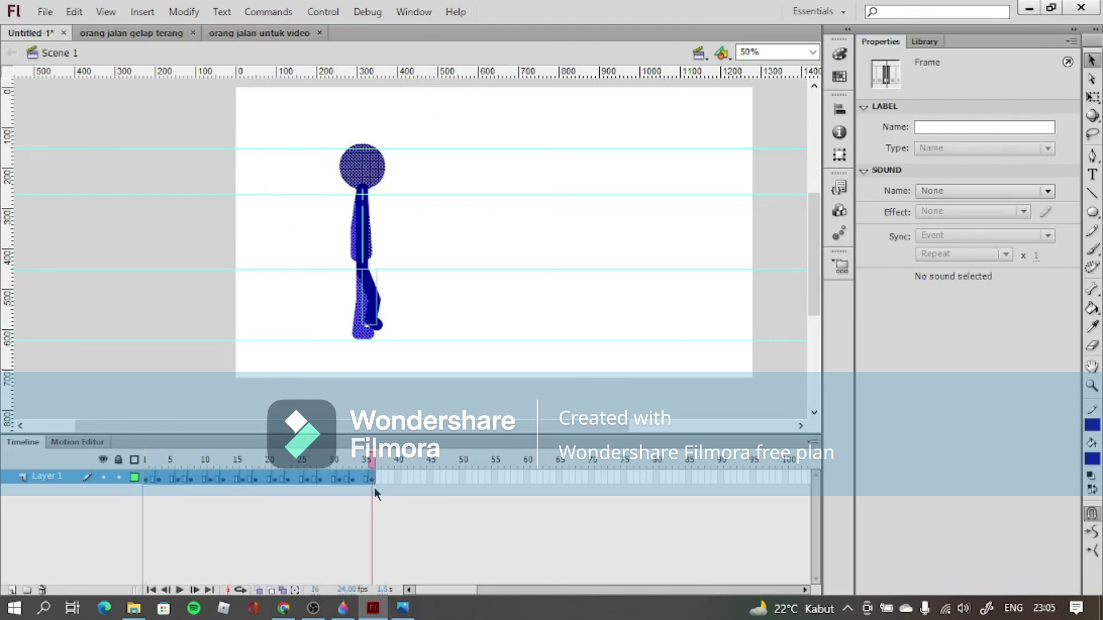
{"action": "right_click", "coordinate": [356, 479]}
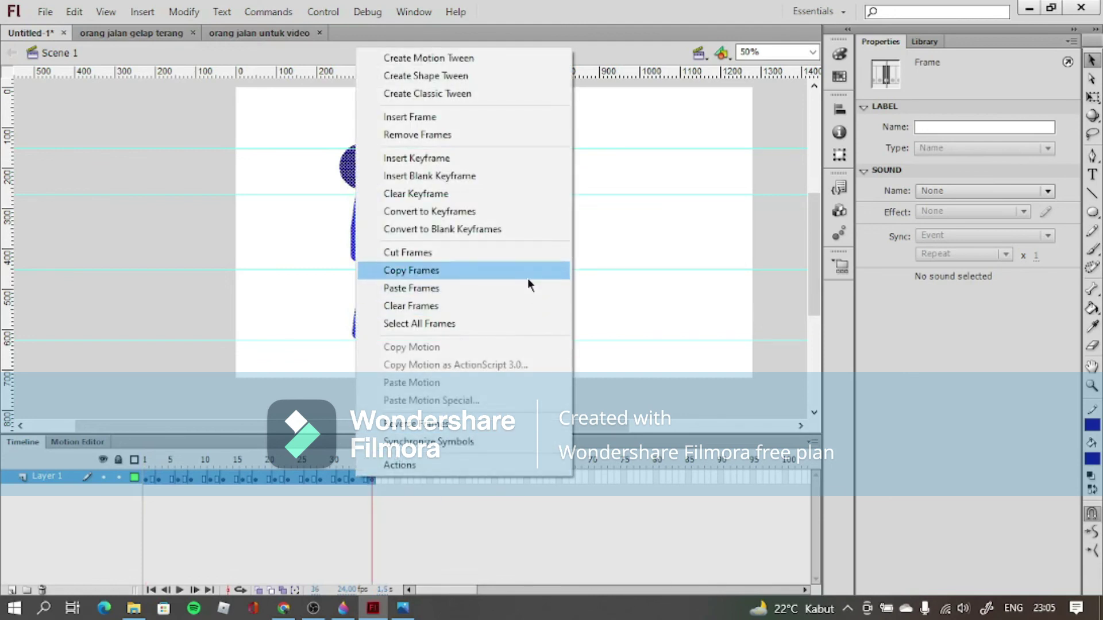
{"action": "left_click", "coordinate": [446, 271]}
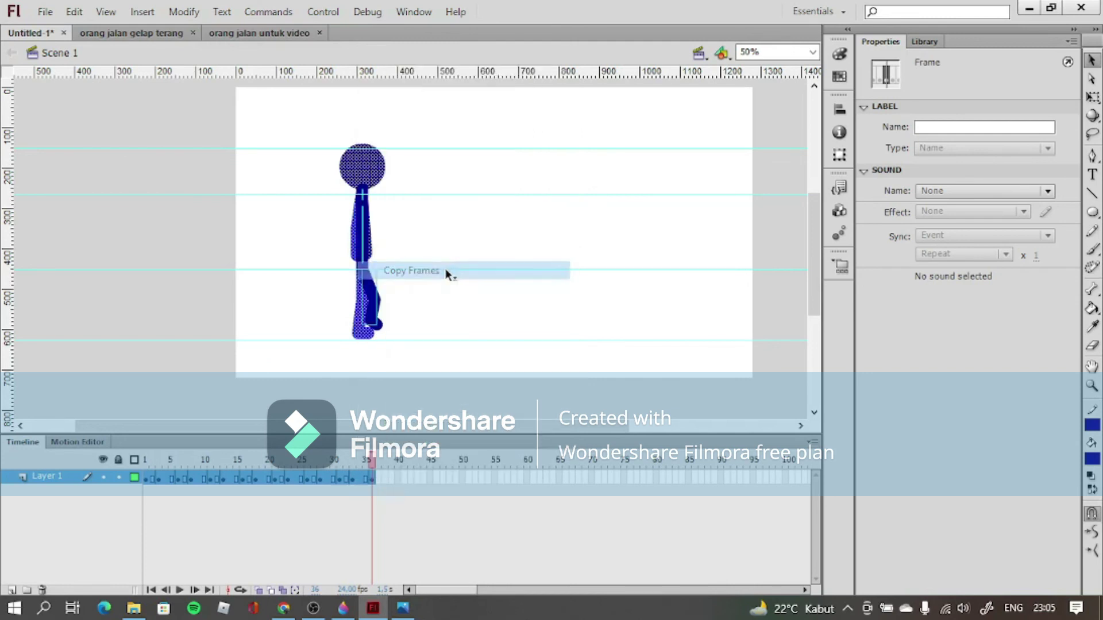
- Paste the copied walk cycle at frame 41
{"action": "left_click", "coordinate": [406, 481]}
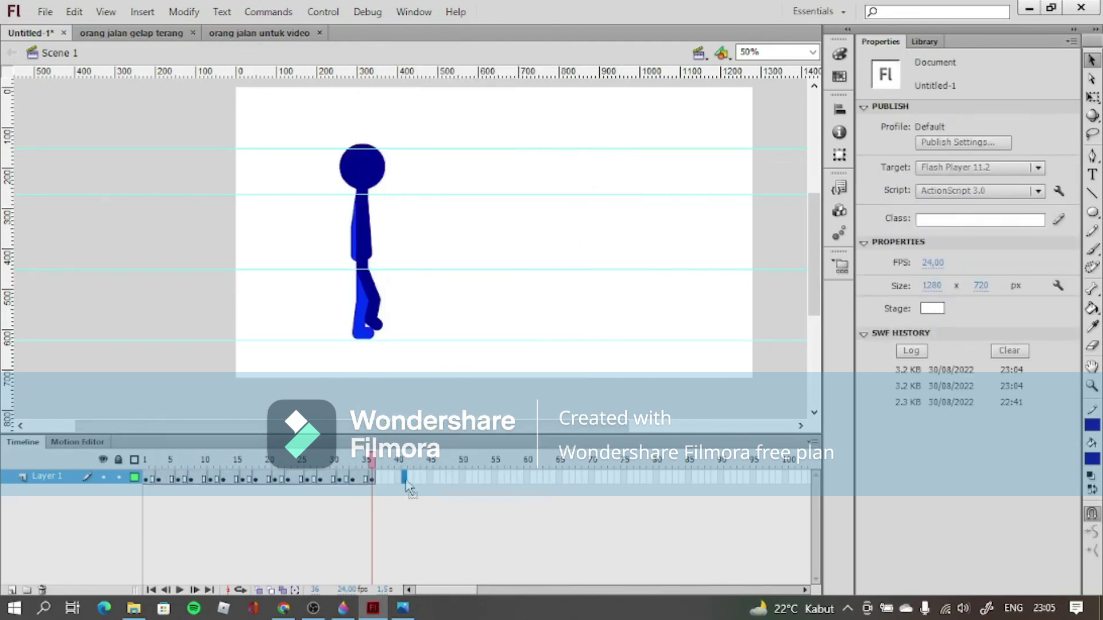
{"action": "right_click", "coordinate": [405, 480]}
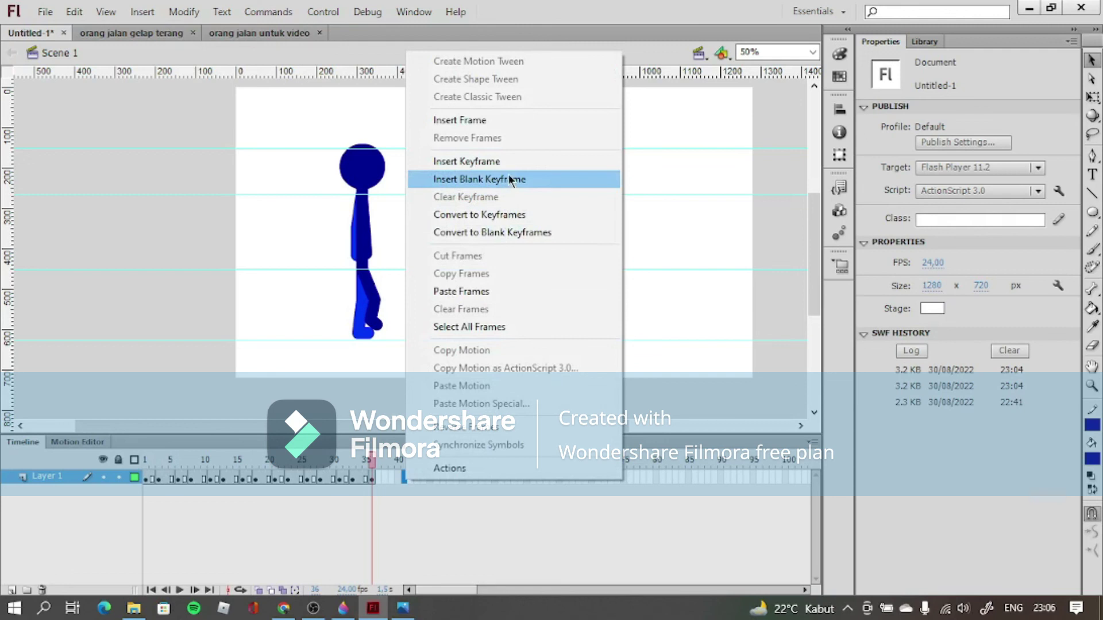
{"action": "left_click", "coordinate": [497, 292]}
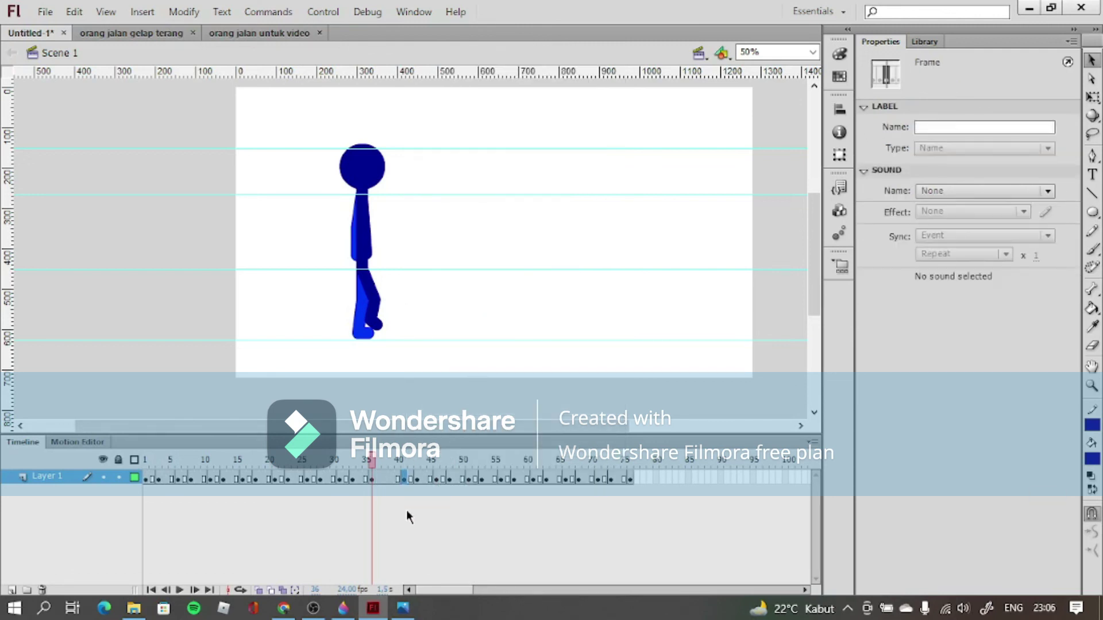
- Compare the last pose at frame 36 and the repeat's first pose at frame 41 with the mid-cycle poses around frames 15 to 20
{"action": "left_click", "coordinate": [389, 488]}
{"action": "left_click", "coordinate": [385, 479]}
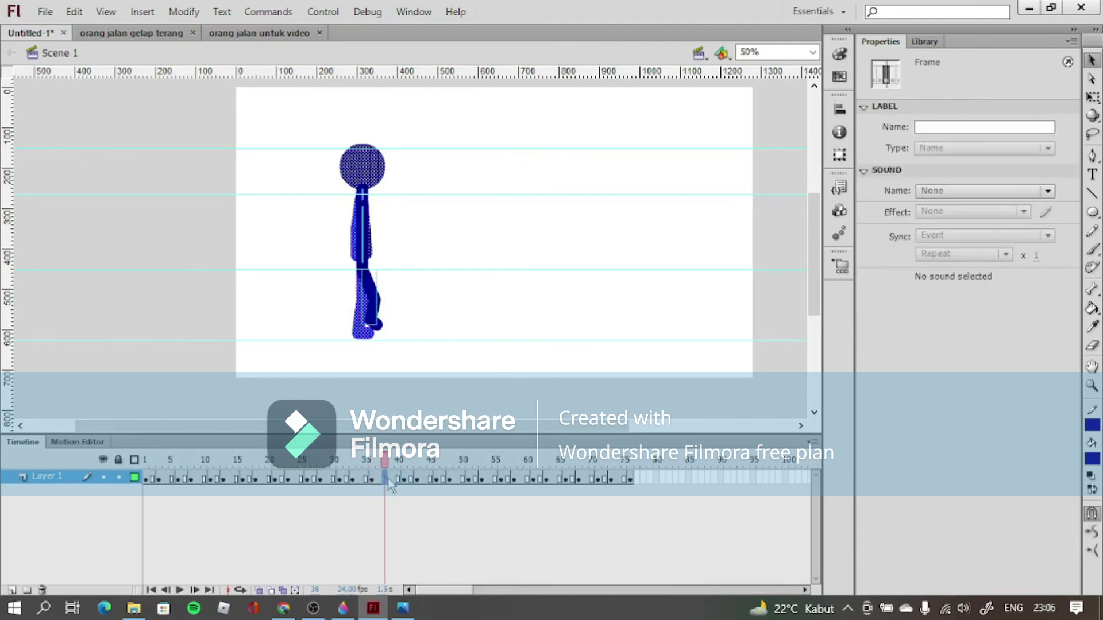
{"action": "left_click", "coordinate": [365, 479]}
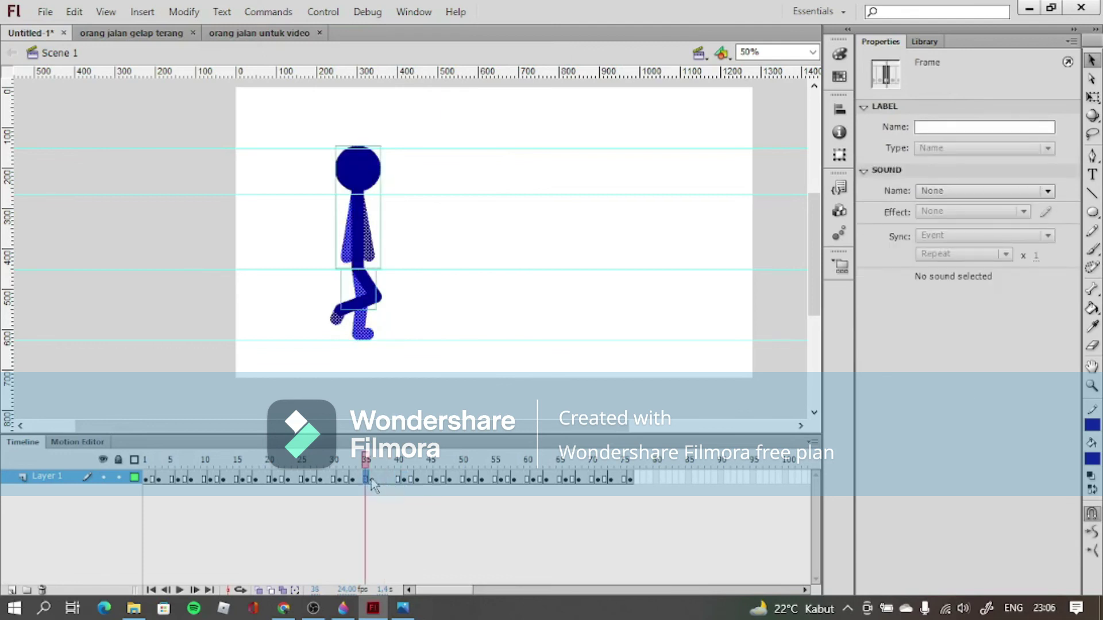
{"action": "left_click", "coordinate": [372, 479]}
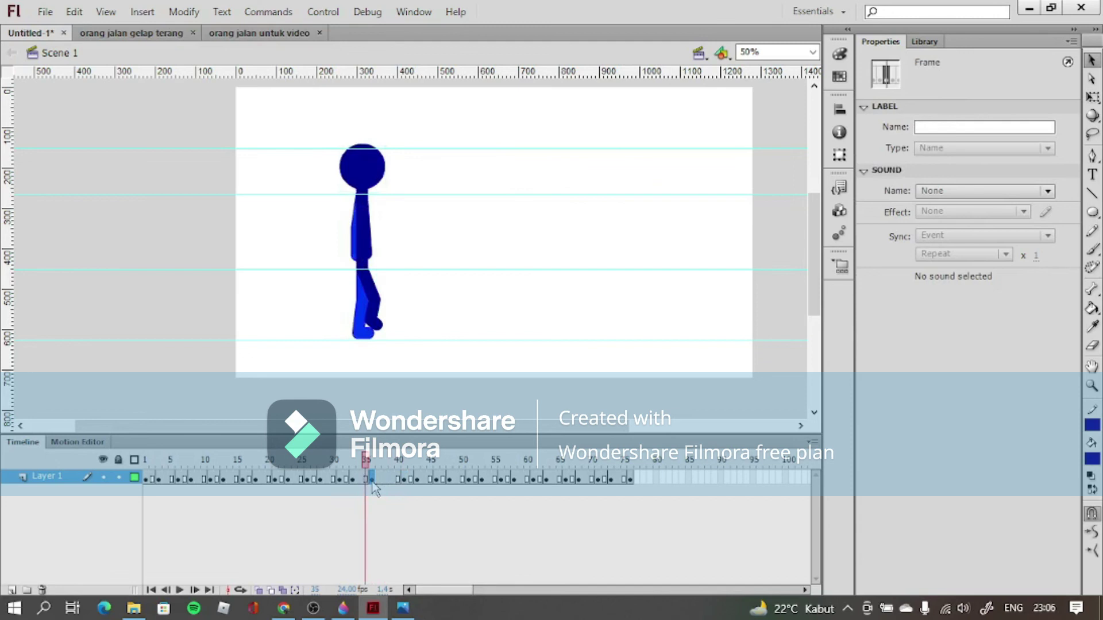
{"action": "left_click", "coordinate": [405, 479]}
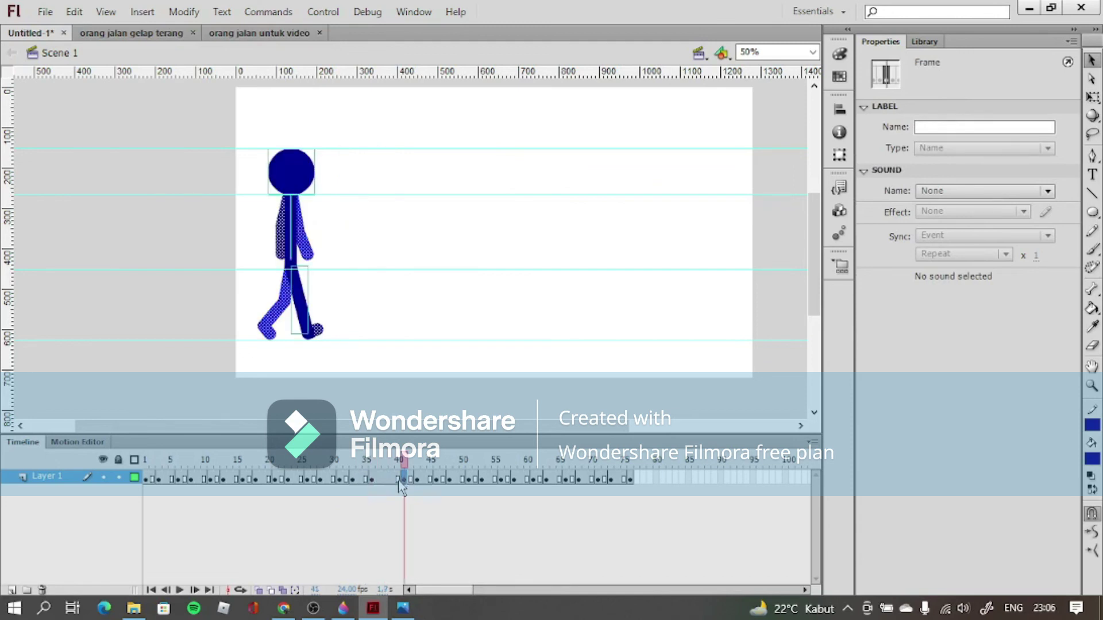
{"action": "left_click", "coordinate": [374, 481]}
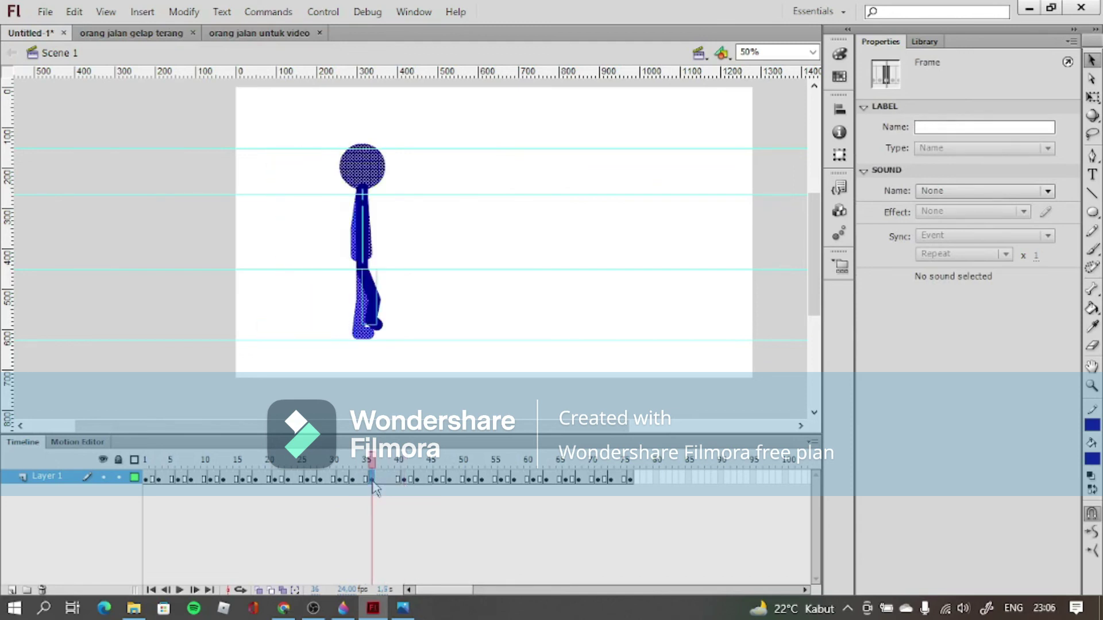
{"action": "left_click", "coordinate": [236, 482]}
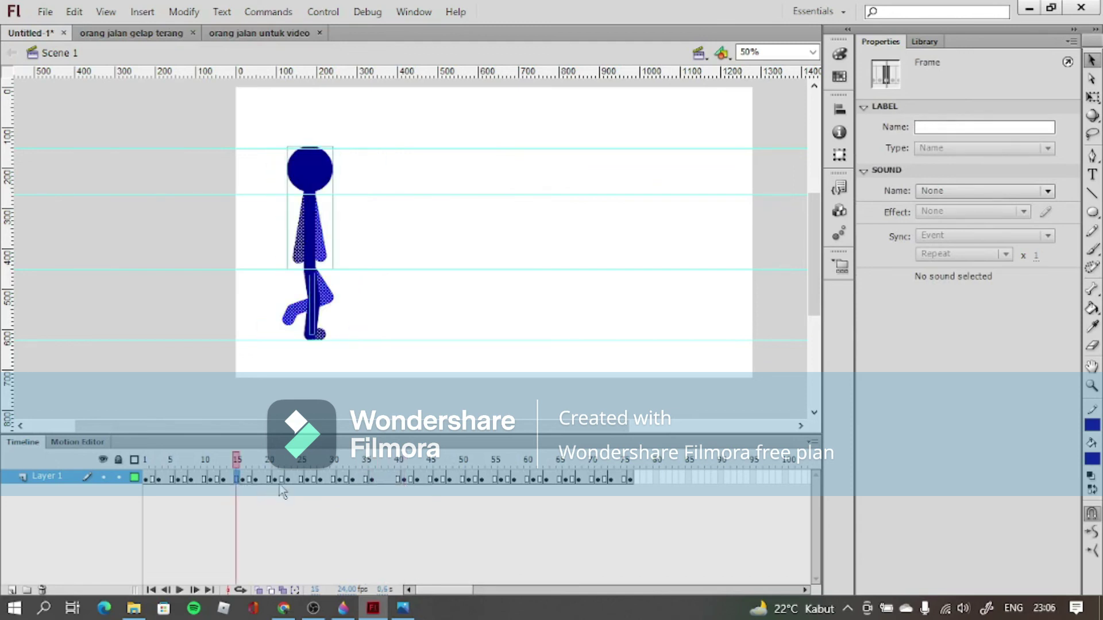
{"action": "left_click", "coordinate": [371, 481]}
{"action": "left_click", "coordinate": [245, 482]}
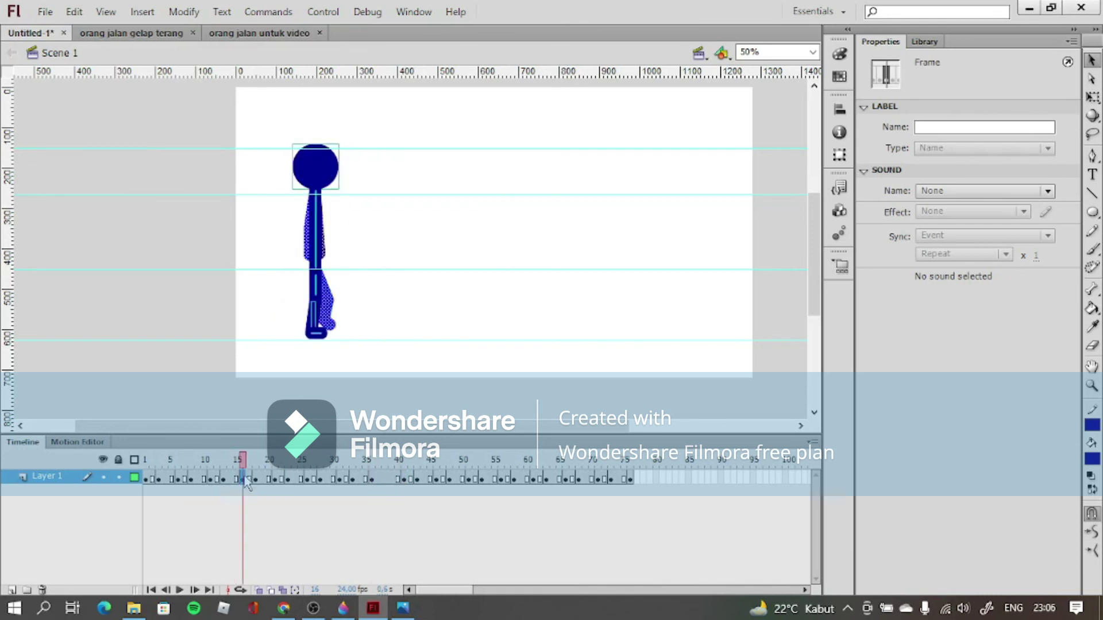
{"action": "left_click", "coordinate": [256, 481]}
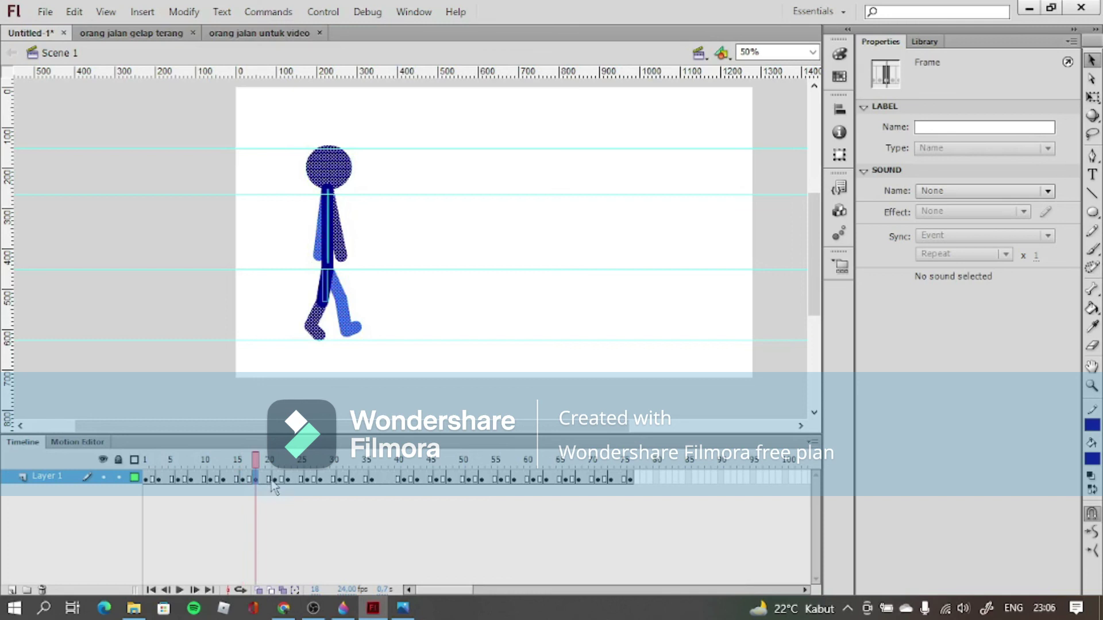
{"action": "left_click", "coordinate": [275, 482]}
{"action": "left_click", "coordinate": [256, 482]}
{"action": "right_click", "coordinate": [257, 483]}
{"action": "left_click", "coordinate": [371, 294]}
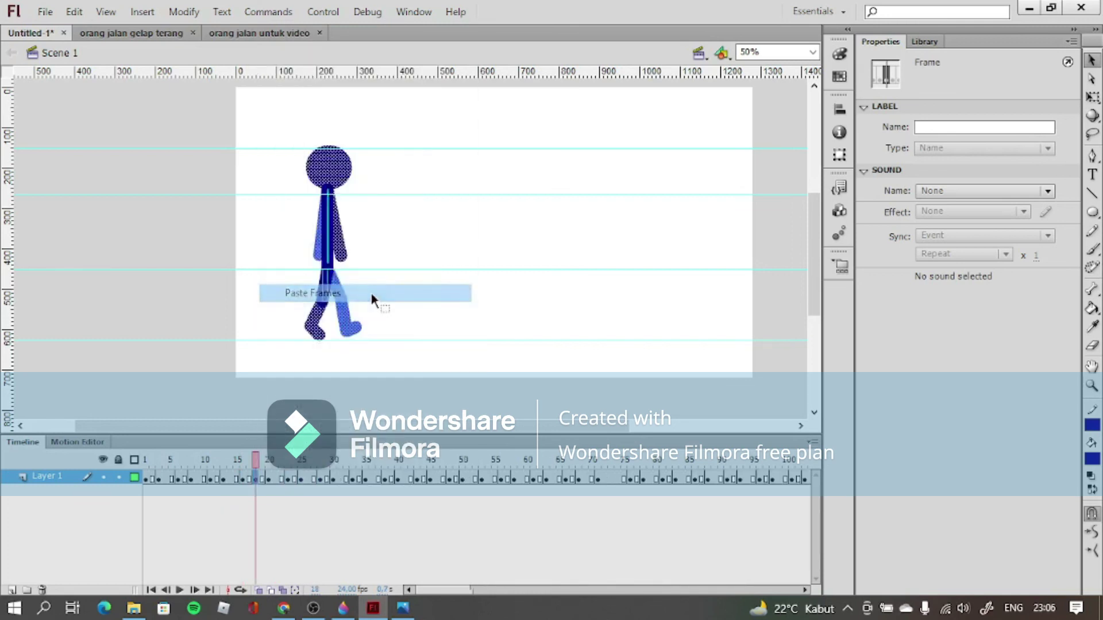
{"action": "key", "text": "ctrl+z"}
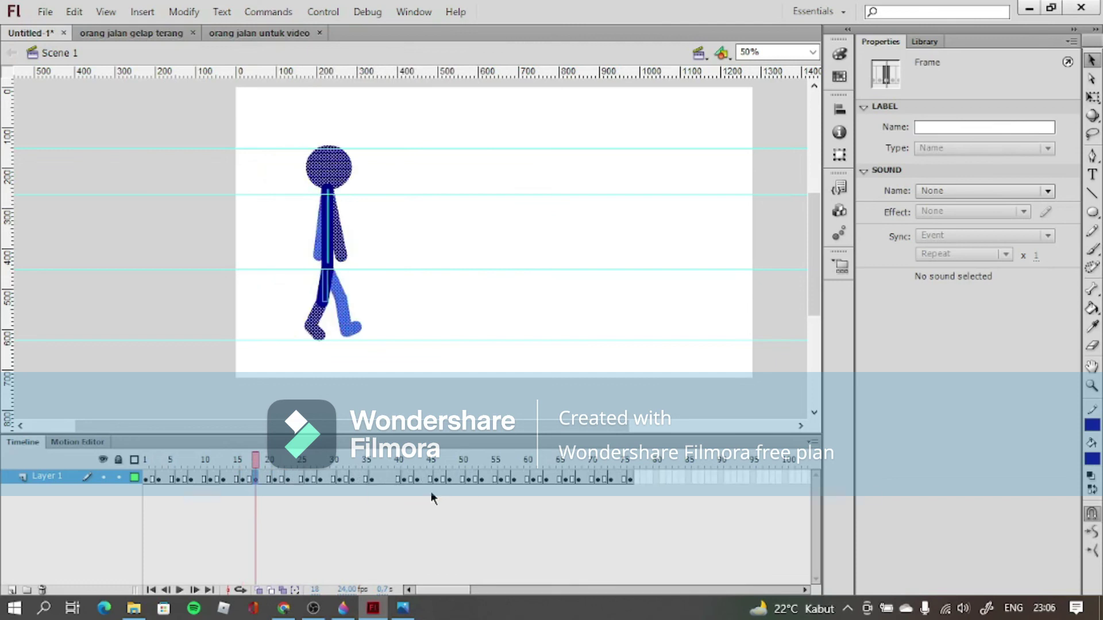
- Copy frame 18's pose and paste it into frame 38, between the first walk cycle and its copy
{"action": "right_click", "coordinate": [258, 486]}
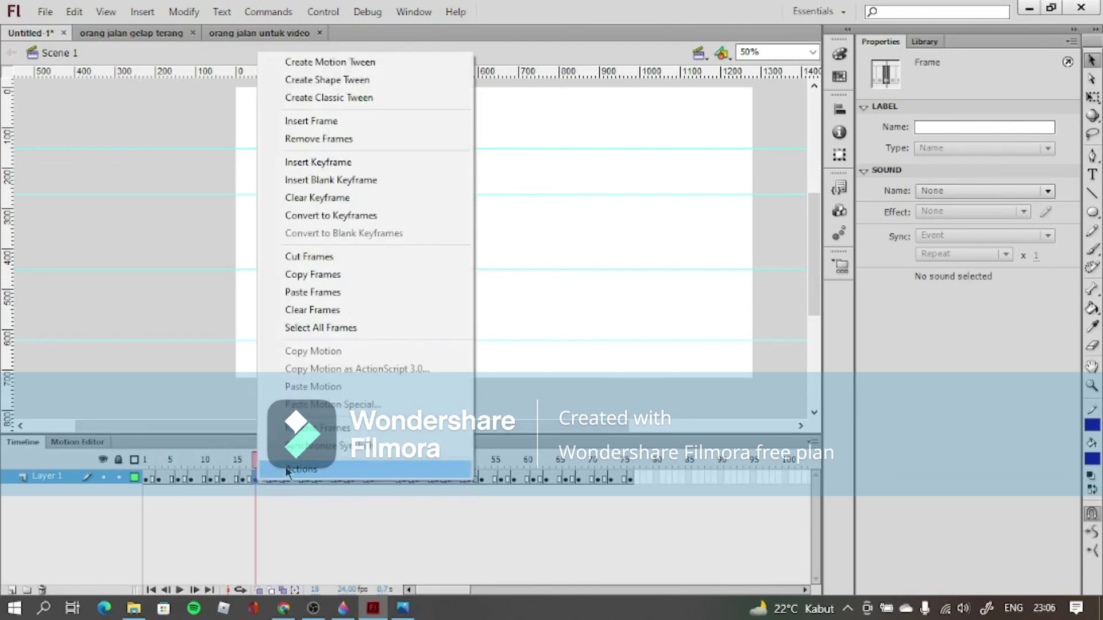
{"action": "left_click", "coordinate": [383, 280]}
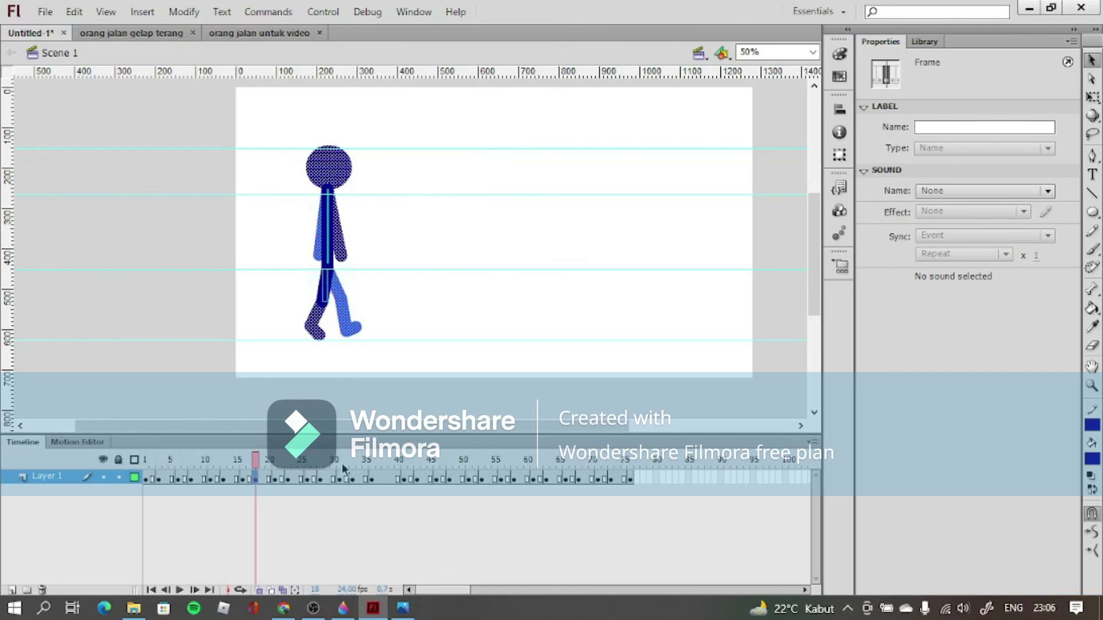
{"action": "left_click", "coordinate": [385, 478]}
{"action": "right_click", "coordinate": [386, 485]}
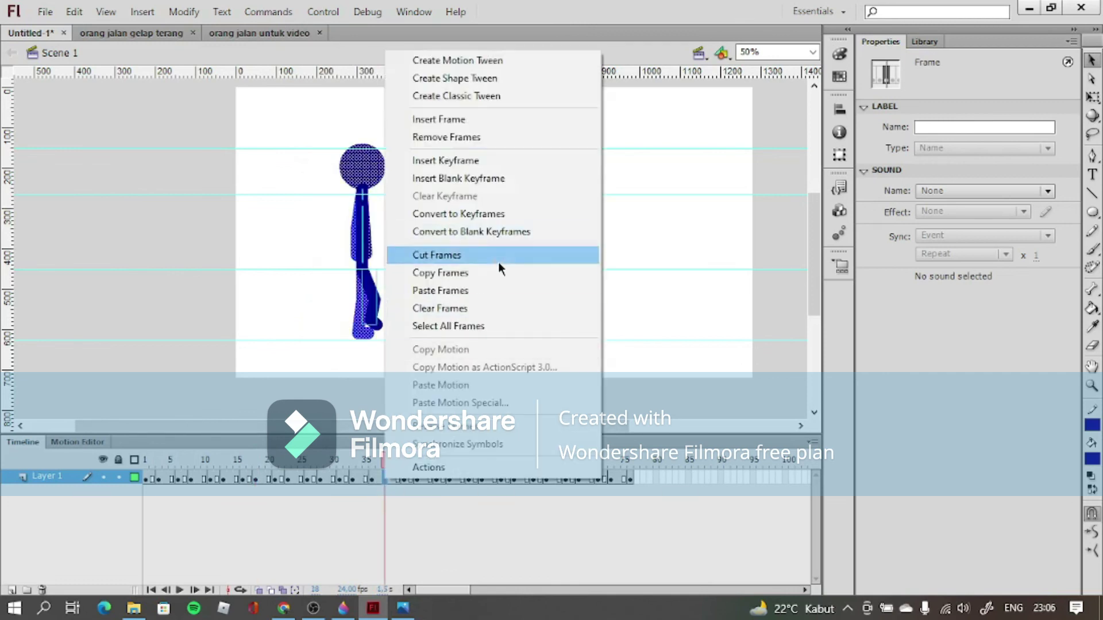
{"action": "left_click", "coordinate": [494, 287]}
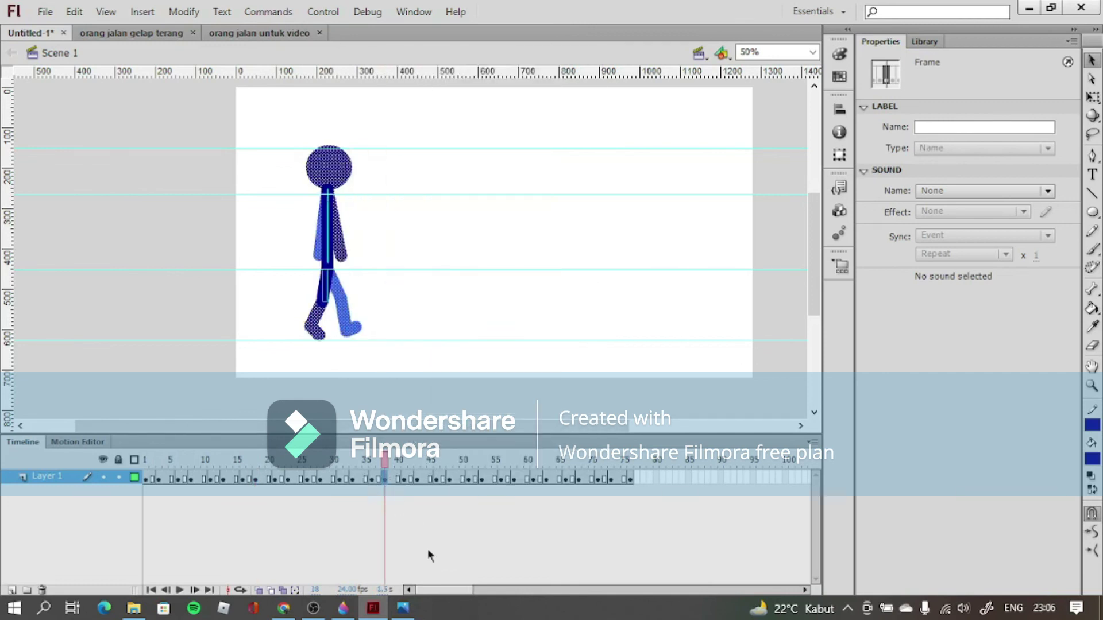
- Turn on onion skinning over the preceding poses back to frame 36 and move frame 41's figure forward to X 308,90, ahead of them
{"action": "left_click", "coordinate": [257, 591]}
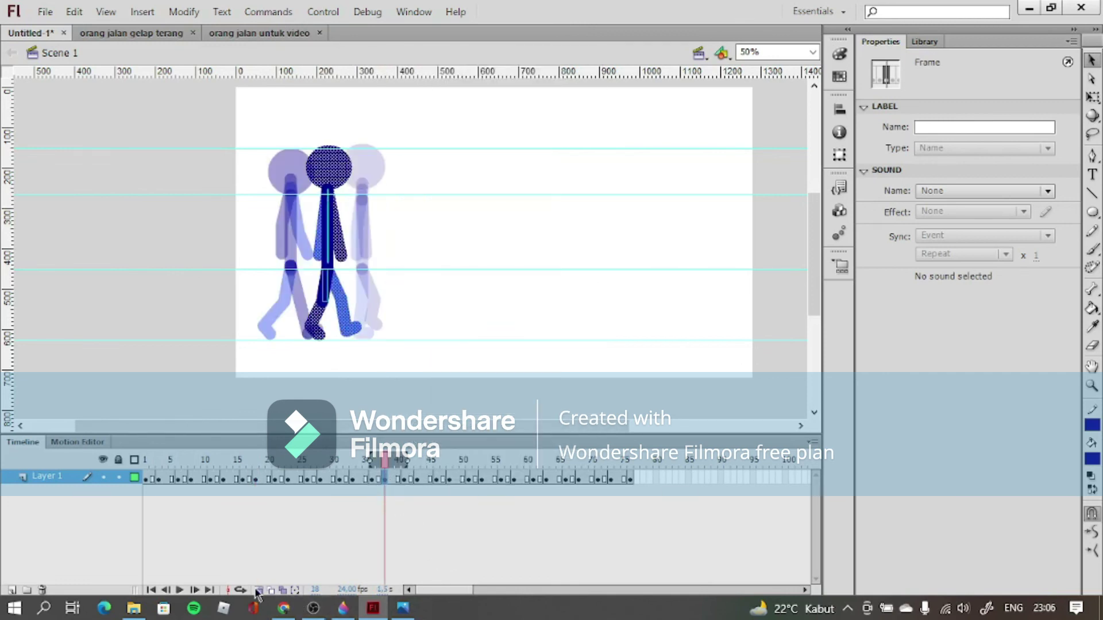
{"action": "left_click", "coordinate": [405, 478]}
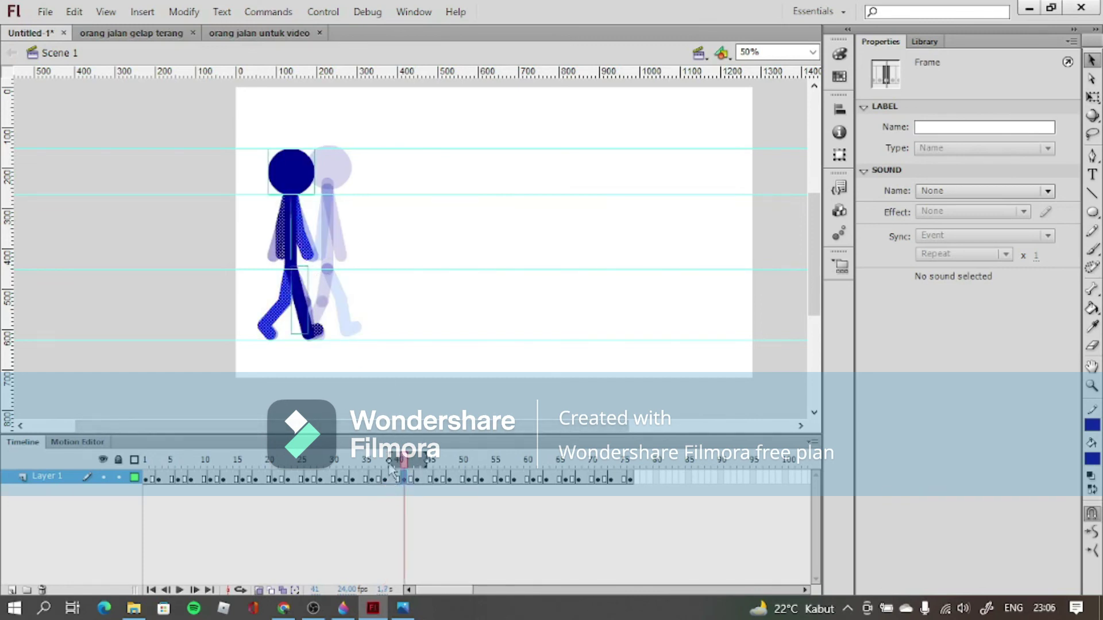
{"action": "left_click_drag", "start_coordinate": [390, 463], "coordinate": [370, 463]}
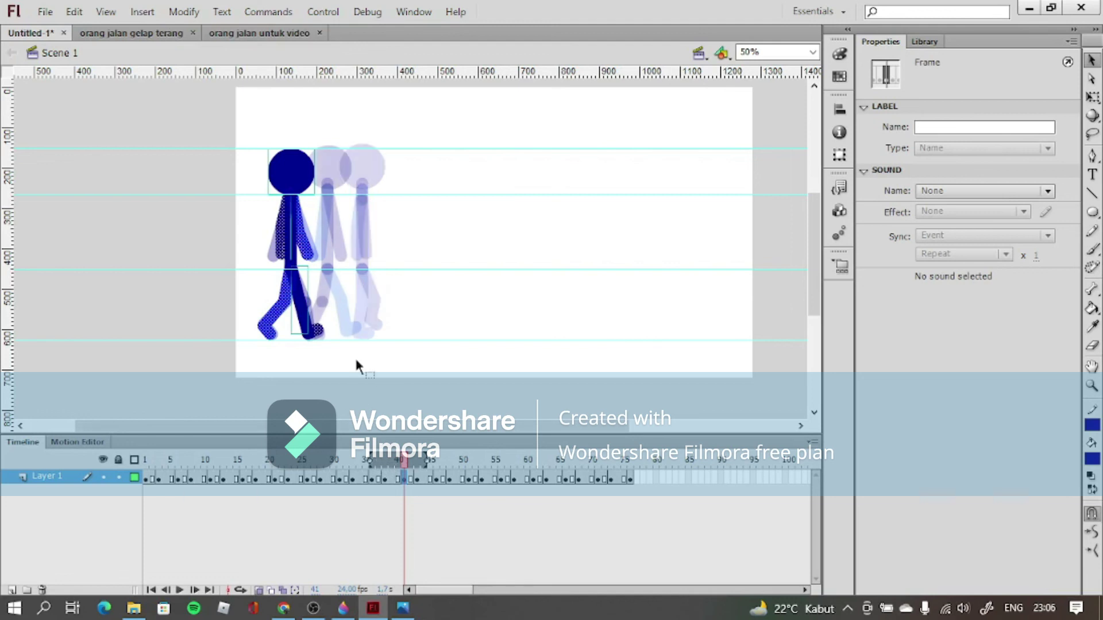
{"action": "left_click_drag", "start_coordinate": [286, 261], "coordinate": [386, 261]}
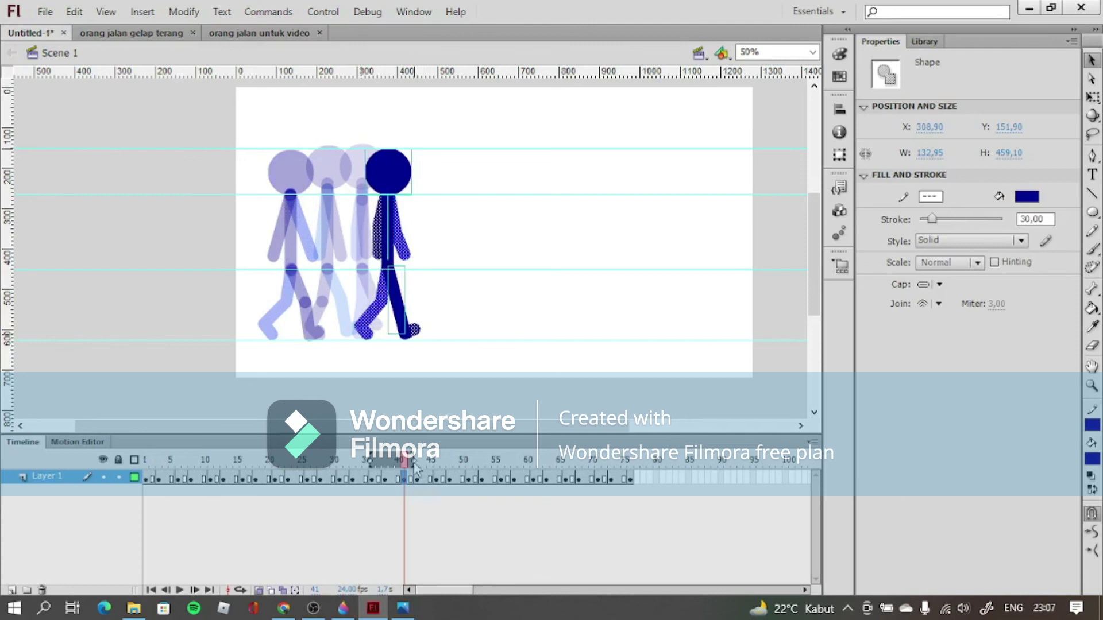
{"action": "left_click", "coordinate": [418, 464]}
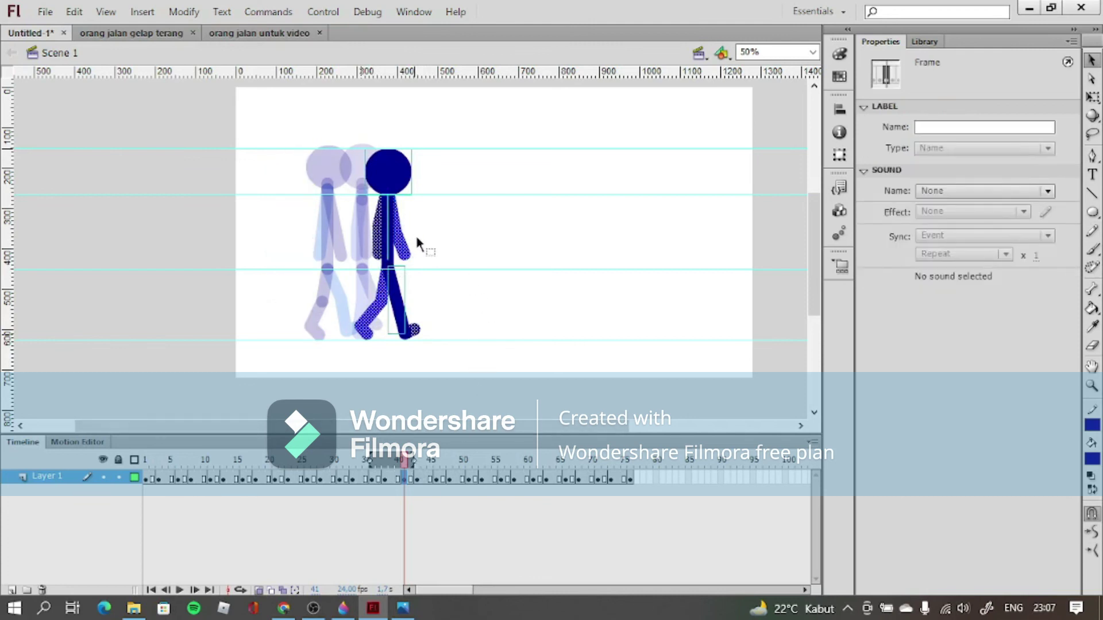
- Inspect the foot placement of frame 41's figure against the onion-skinned earlier poses at 100% zoom
{"action": "left_click", "coordinate": [812, 52]}
{"action": "left_click", "coordinate": [789, 119]}
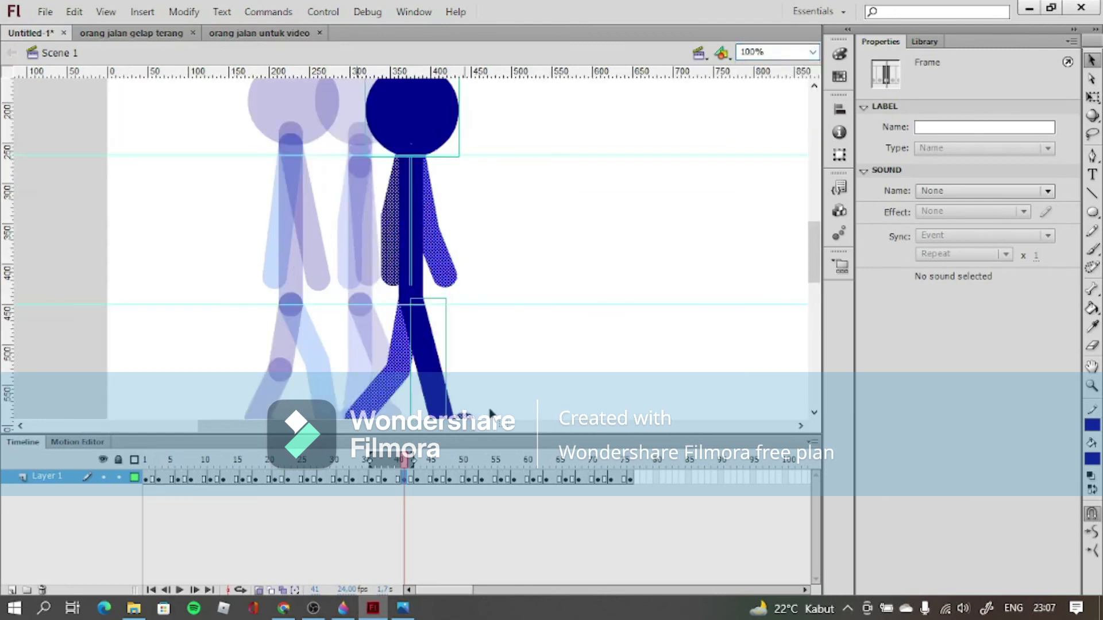
{"action": "left_click_drag", "start_coordinate": [810, 257], "coordinate": [816, 275]}
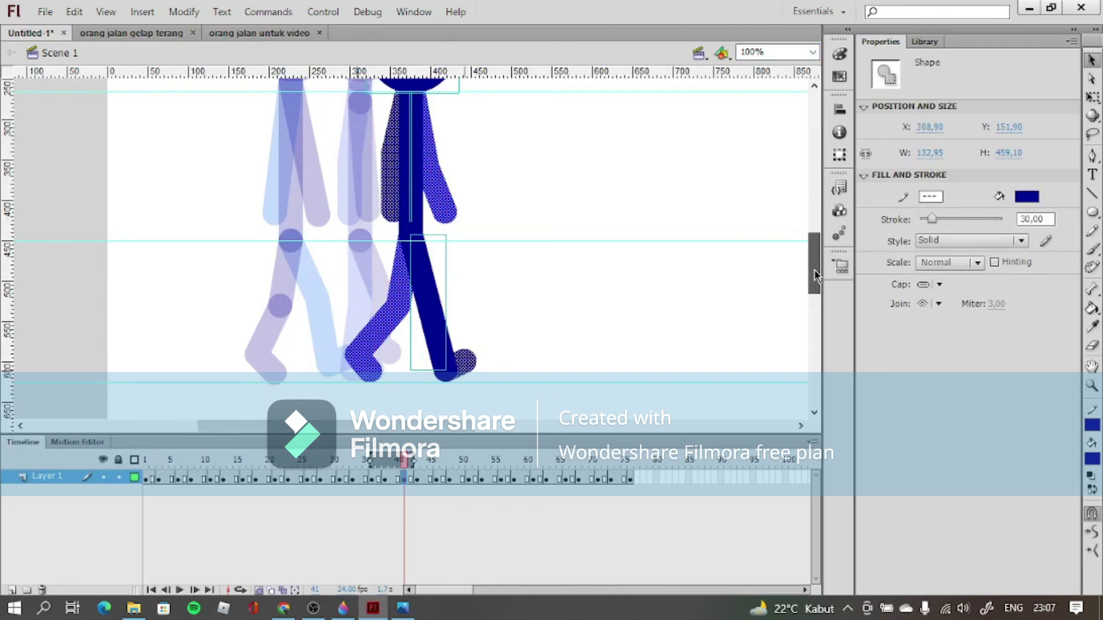
{"action": "left_click_drag", "start_coordinate": [814, 275], "coordinate": [814, 275]}
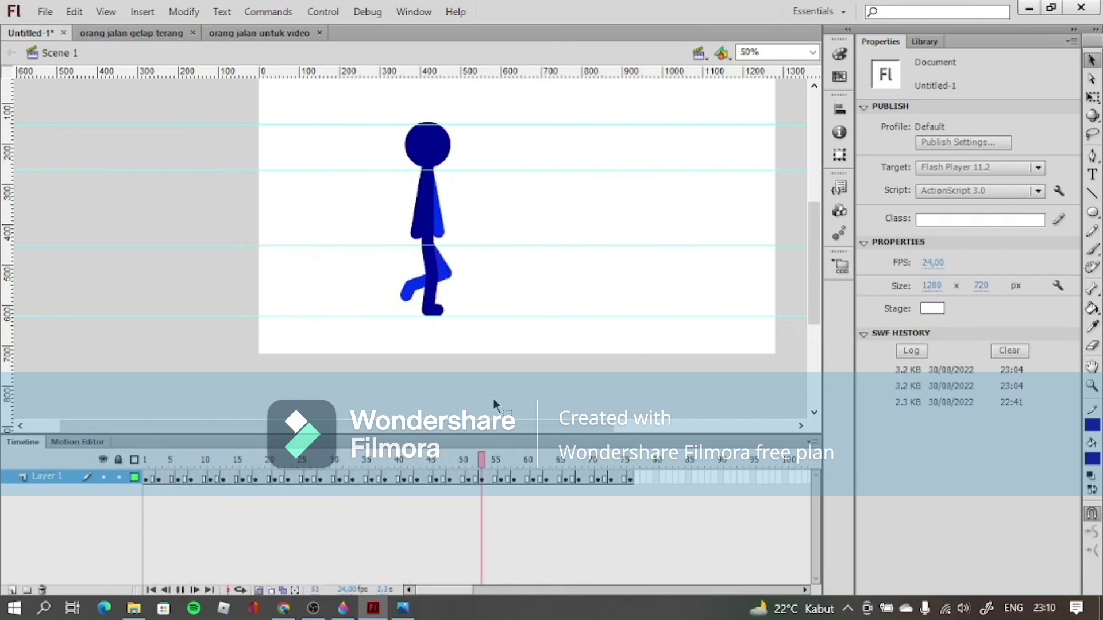
- Test the movie to review the repeated walk cycle, and replay the animation on the timeline from frame 1
{"action": "key", "text": "ctrl+Return"}
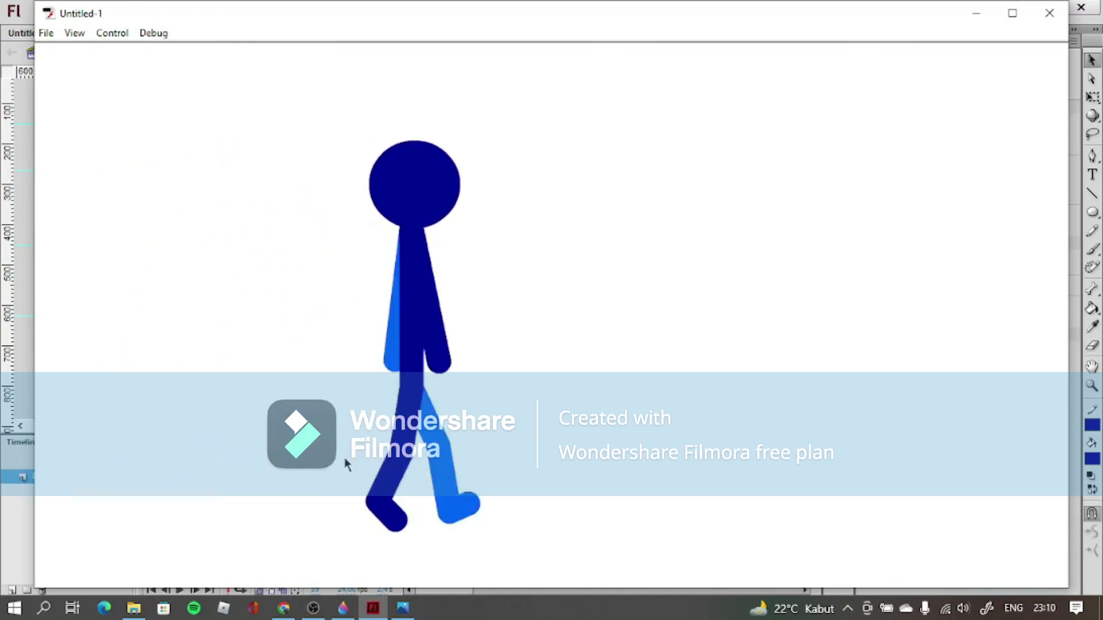
{"action": "left_click", "coordinate": [1049, 12]}
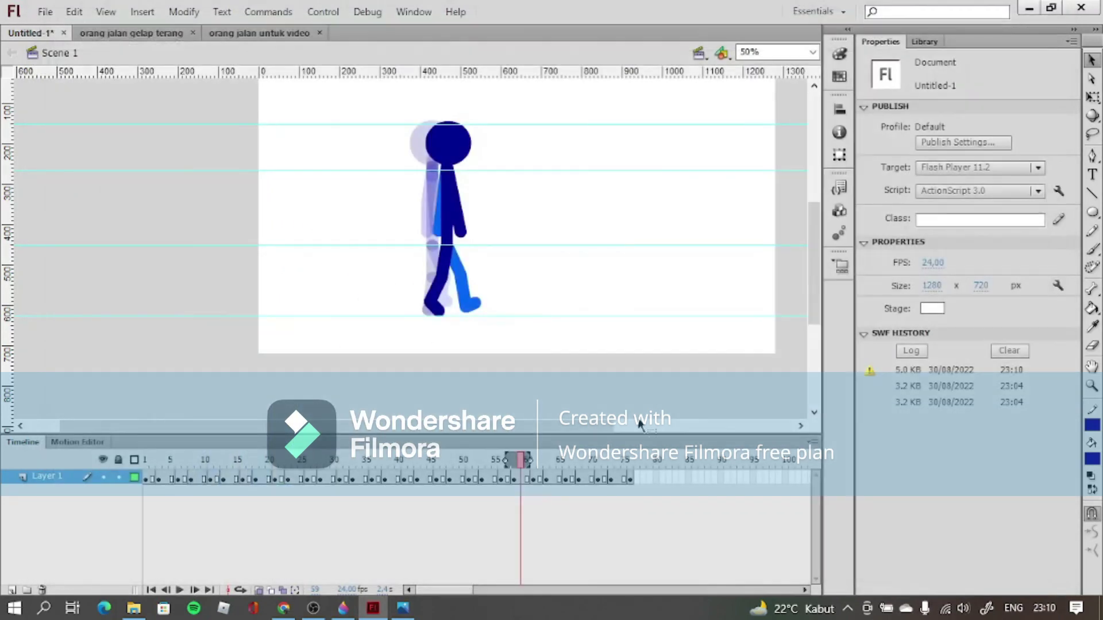
{"action": "left_click", "coordinate": [144, 481]}
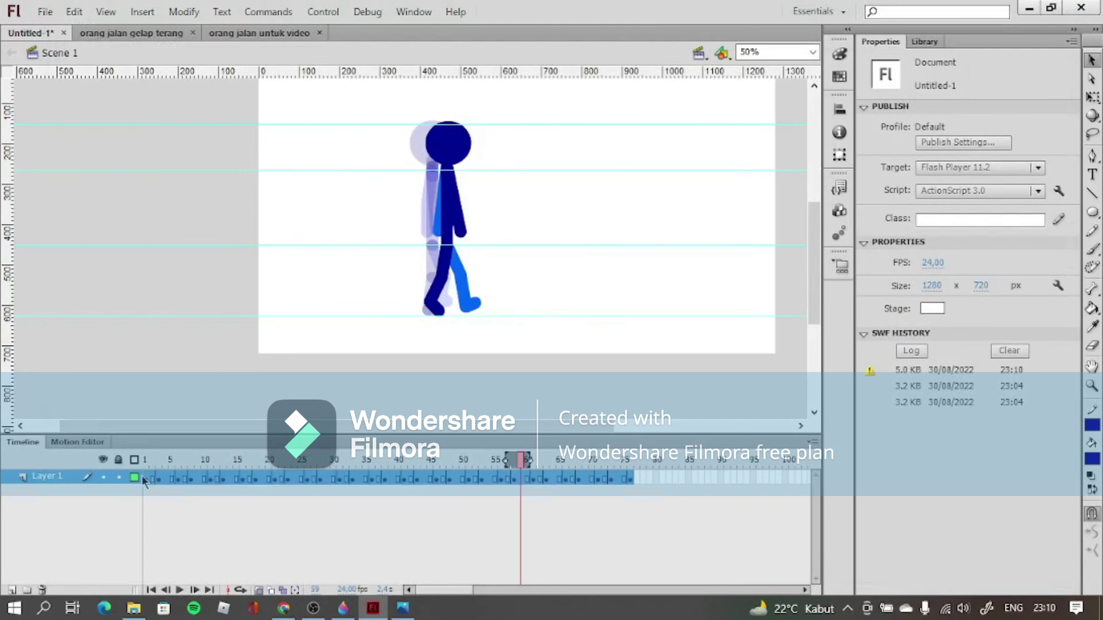
{"action": "left_click", "coordinate": [170, 492]}
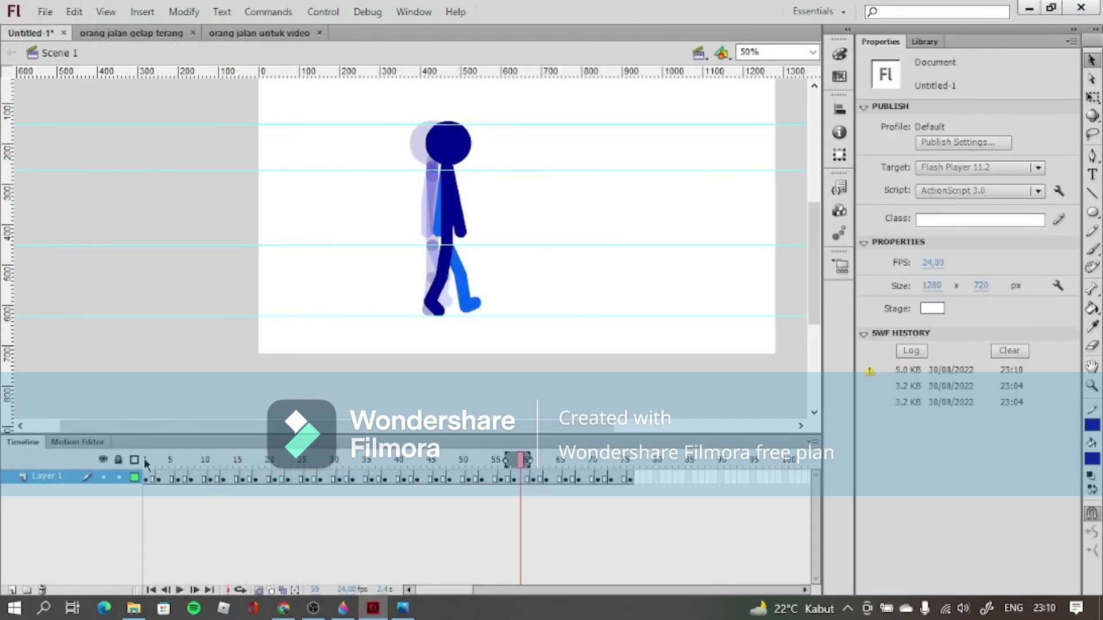
{"action": "left_click", "coordinate": [145, 461]}
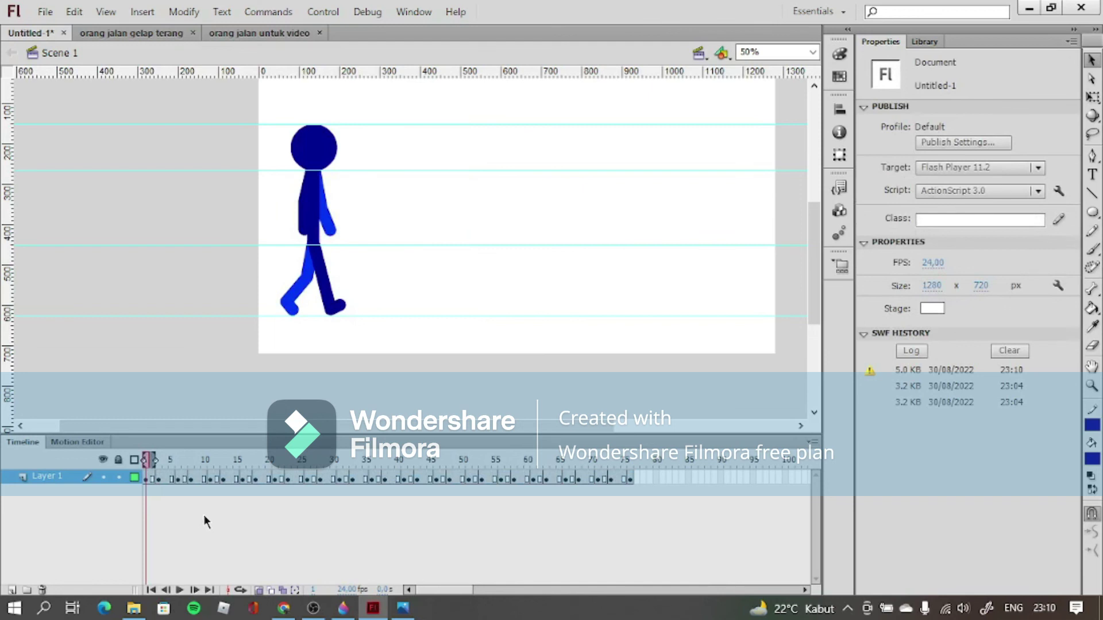
{"action": "key", "text": "Return"}
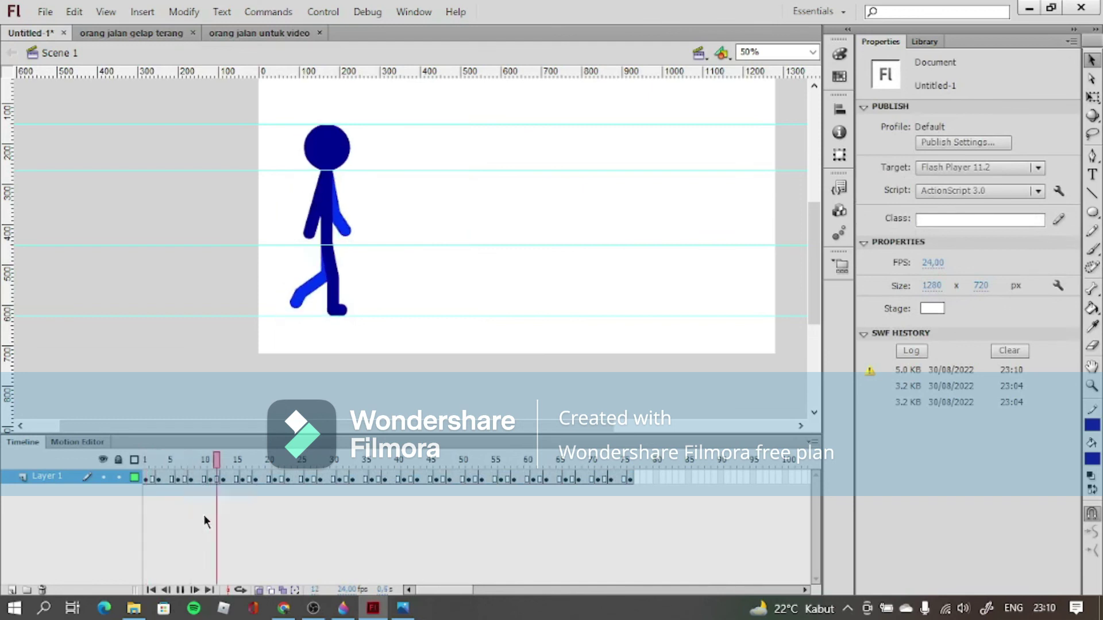
{"action": "key", "text": "Return"}
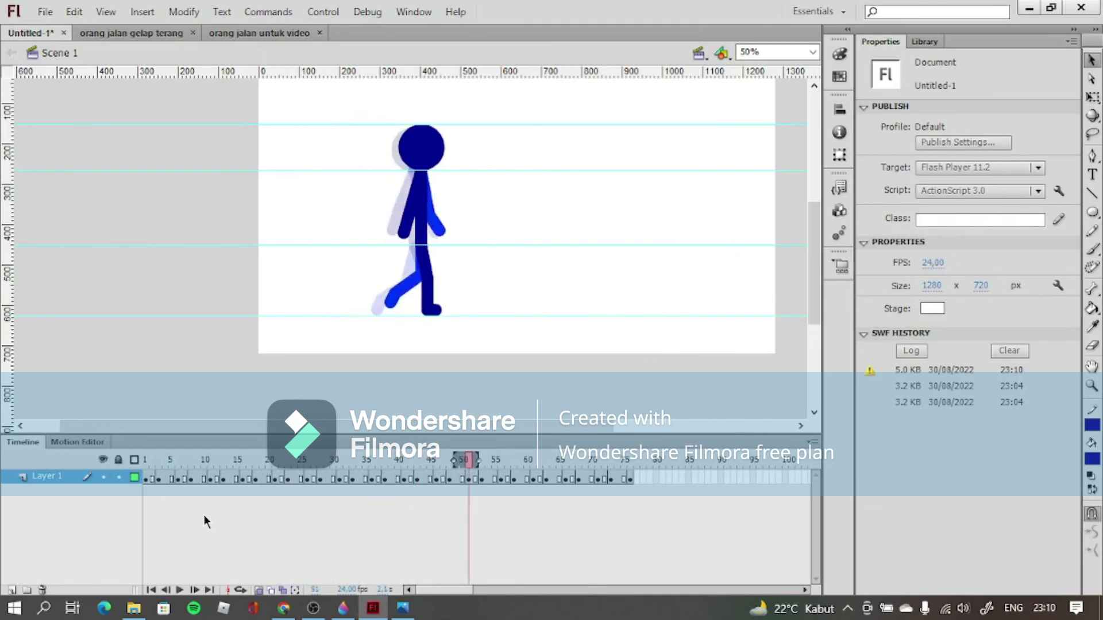